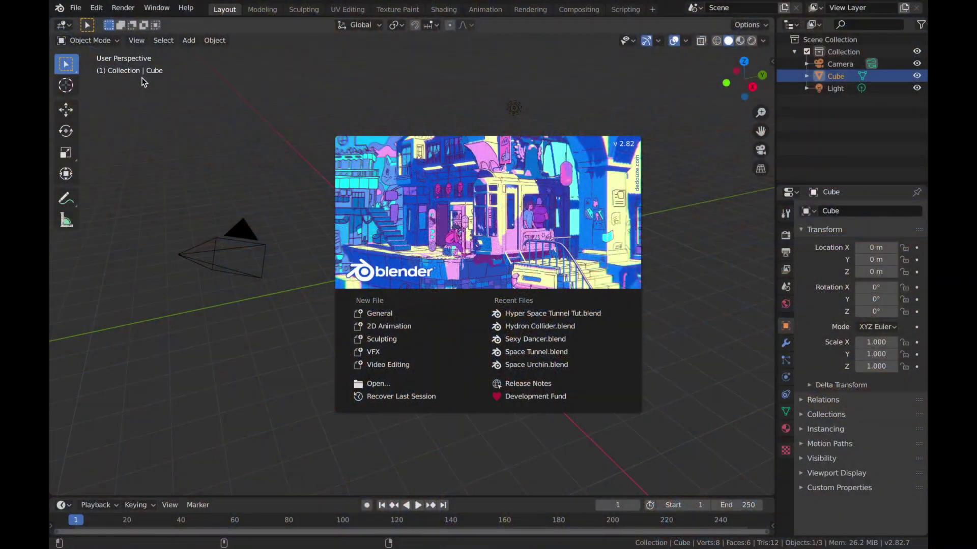
# Step: Dismiss the welcome splash to reveal the default cube, camera and light scene
pyautogui.click(322, 172)
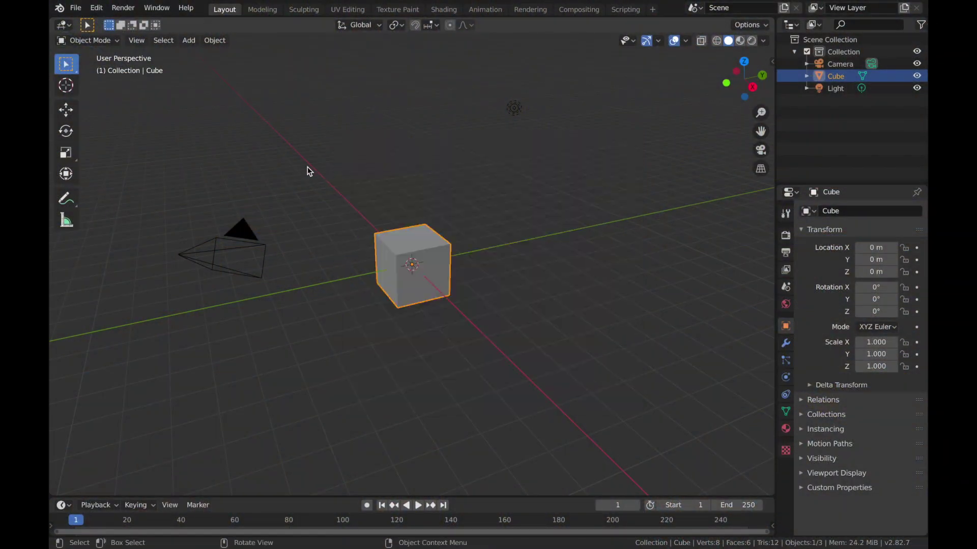
# Step: Delete the default cube and add an icosphere, framing it in the view
pyautogui.press('x')
pyautogui.click(403, 266)
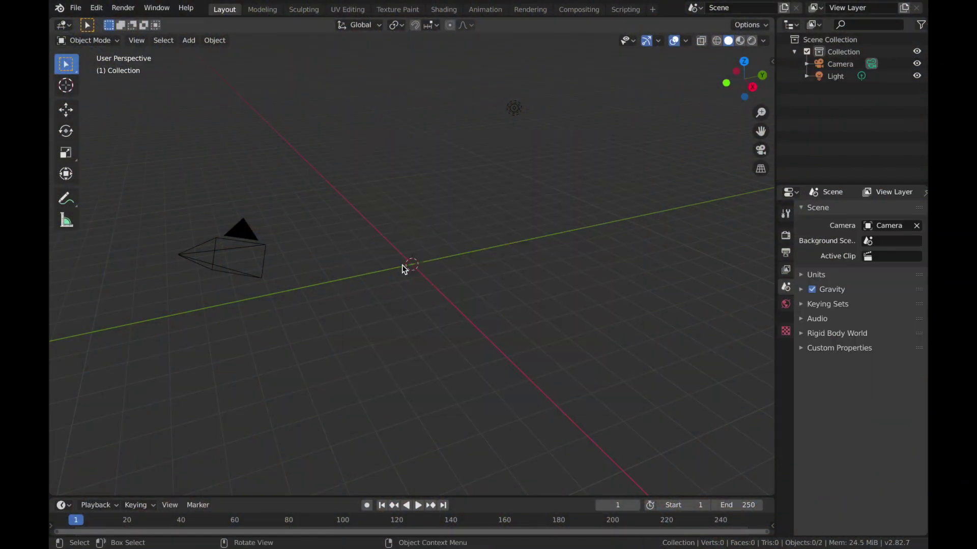
pyautogui.hotkey('shift', 'a')
pyautogui.moveTo(387, 283)
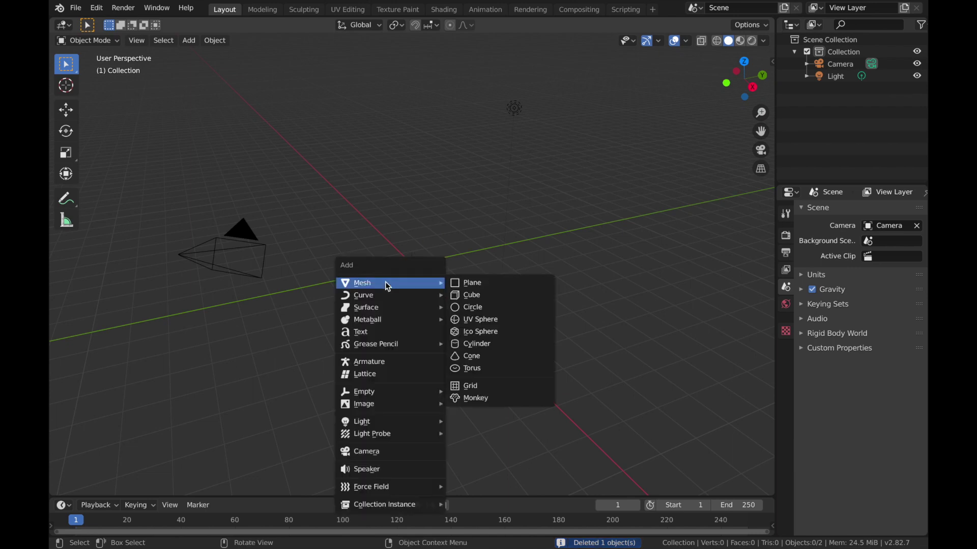
pyautogui.click(473, 331)
pyautogui.press('`')
pyautogui.click(332, 170)
pyautogui.press('KP_6')
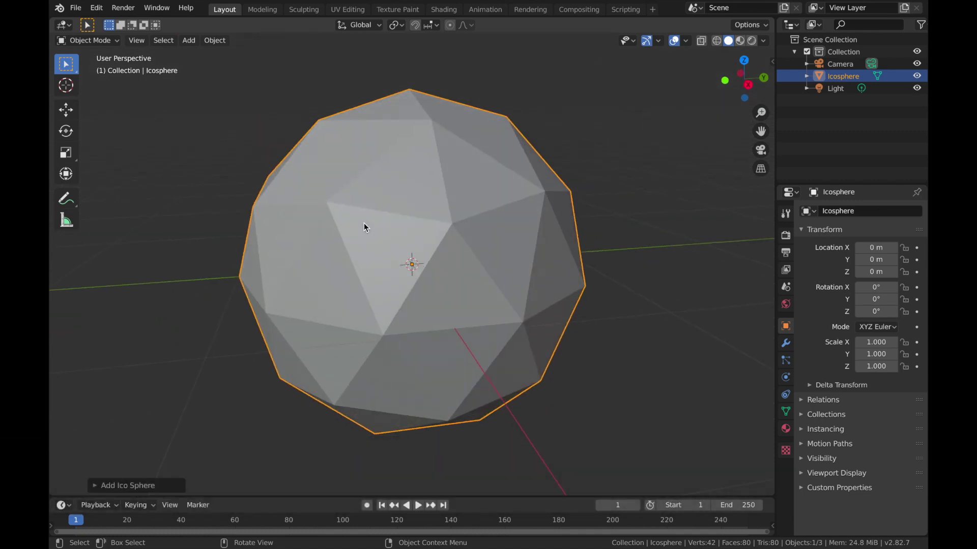
# Step: Edge Split every edge of the icosphere (240 vertices) and show its Modifier Properties
pyautogui.press('Tab')
pyautogui.click(307, 41)
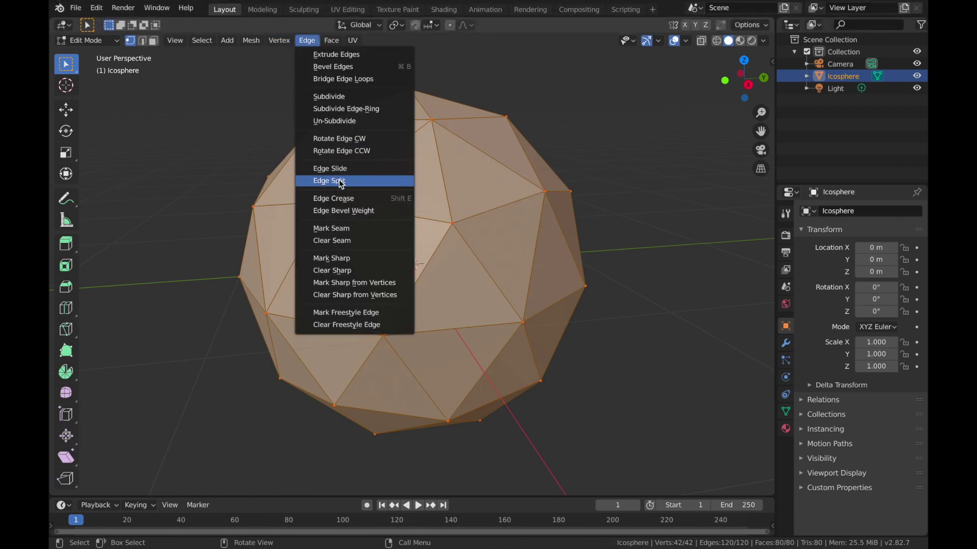
pyautogui.click(340, 183)
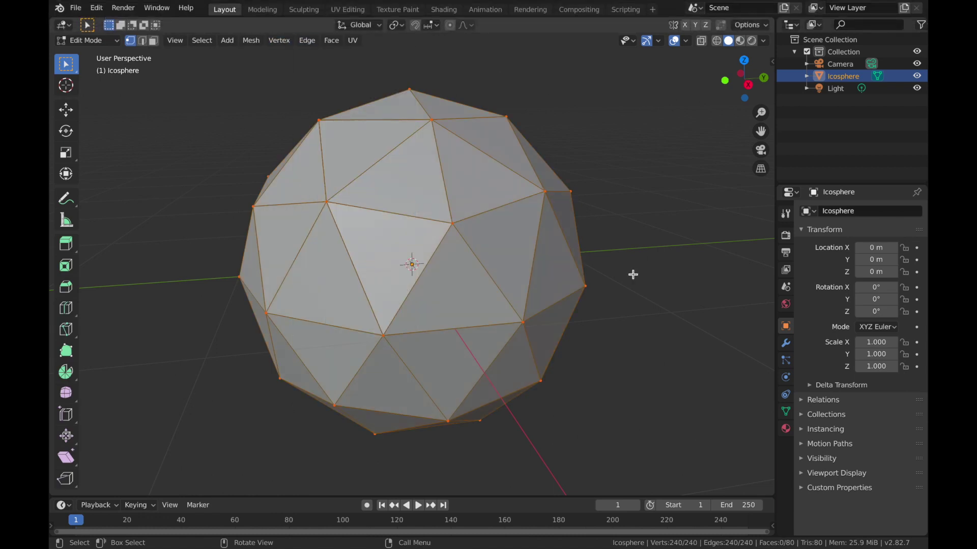
pyautogui.press('Tab')
pyautogui.click(786, 345)
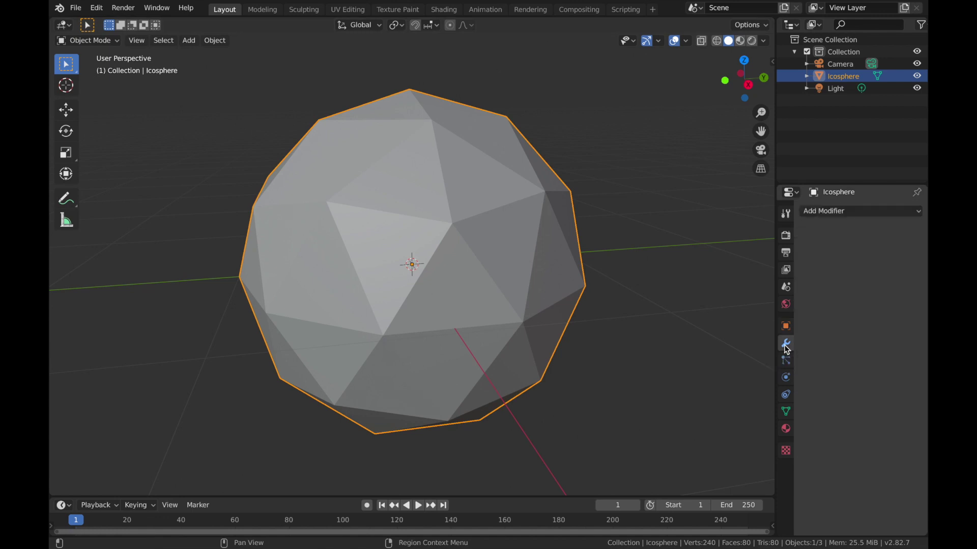
# Step: Add a Smooth modifier to the icosphere, keeping its factor at 0.500
pyautogui.click(841, 213)
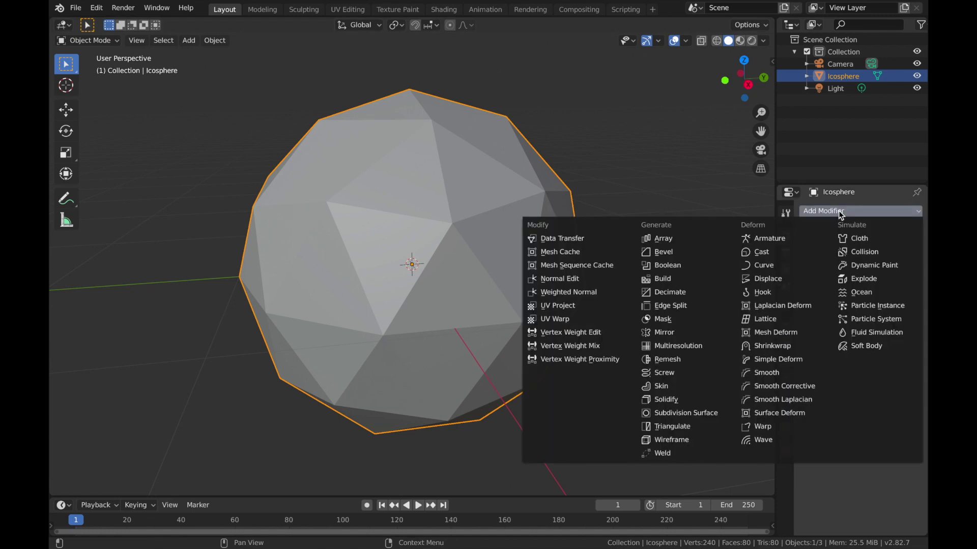
pyautogui.click(791, 378)
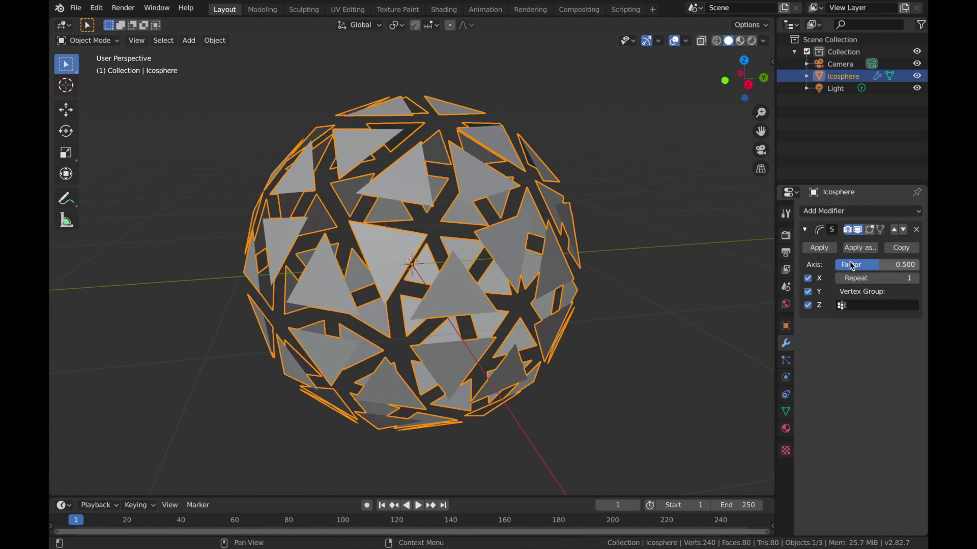
pyautogui.moveTo(867, 269)
pyautogui.mouseDown()
pyautogui.moveTo(895, 269)
pyautogui.moveTo(860, 269)
pyautogui.mouseUp()
pyautogui.hotkey('ctrl', 'z')
# Step: Add a Solidify modifier with thickness about 0.03 m for thick triangle shards
pyautogui.click(855, 211)
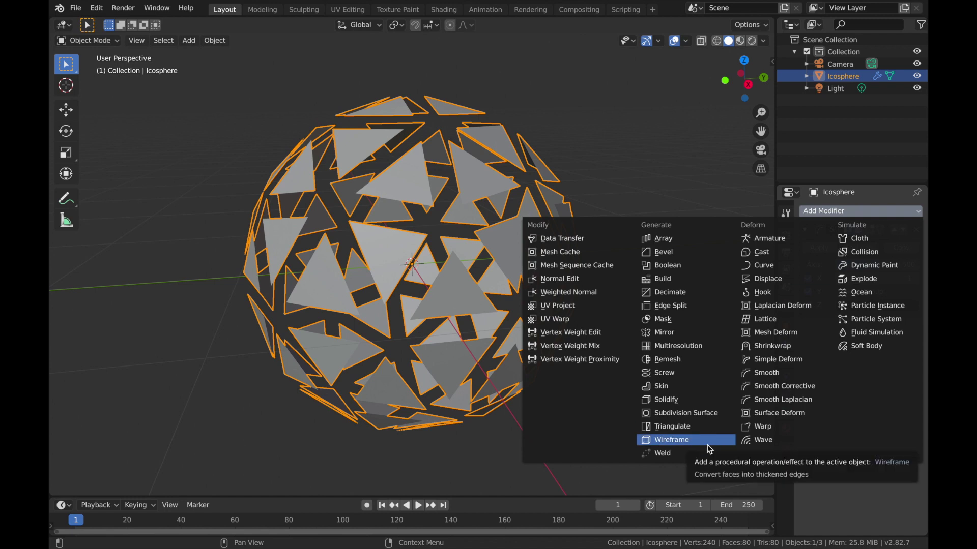
pyautogui.click(669, 400)
pyautogui.moveTo(830, 380)
pyautogui.mouseDown()
pyautogui.moveTo(854, 380)
pyautogui.moveTo(826, 380)
pyautogui.mouseUp()
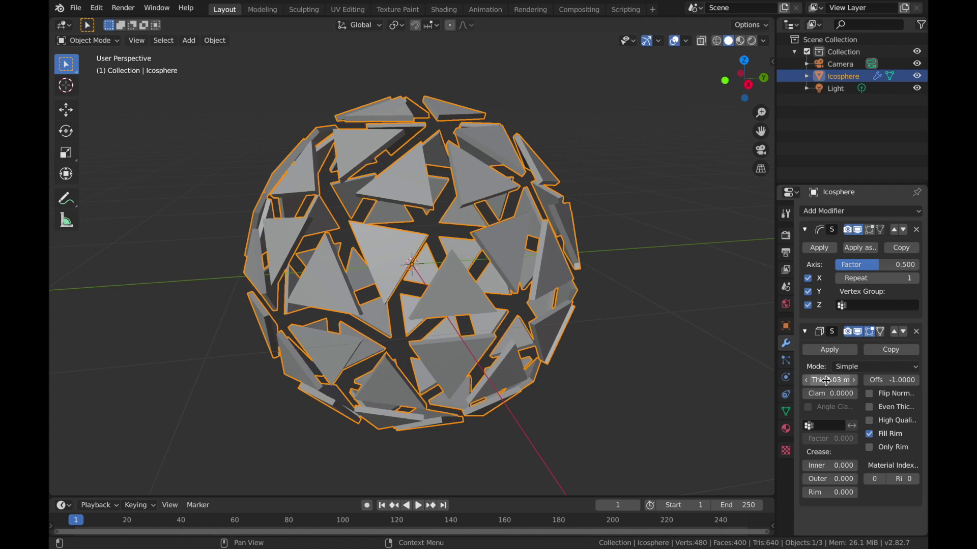
pyautogui.click(871, 208)
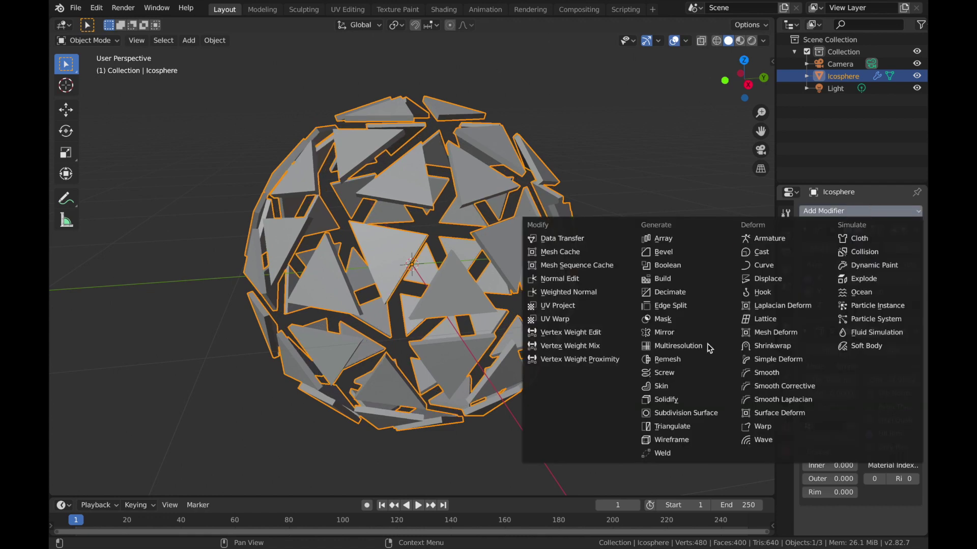
# Step: Add a Wireframe modifier with Replace Original unchecked to keep the faces
pyautogui.click(680, 441)
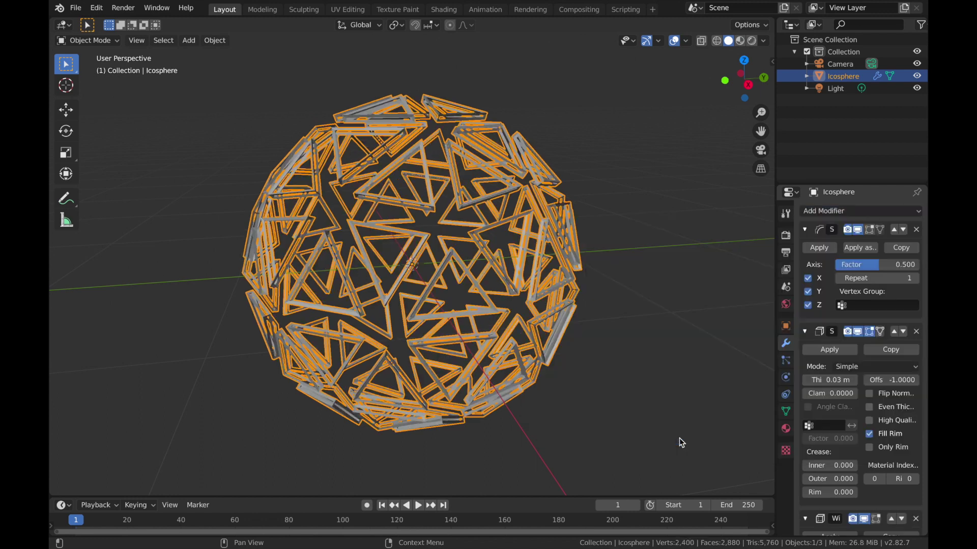
pyautogui.scroll(-5, 840, 331)
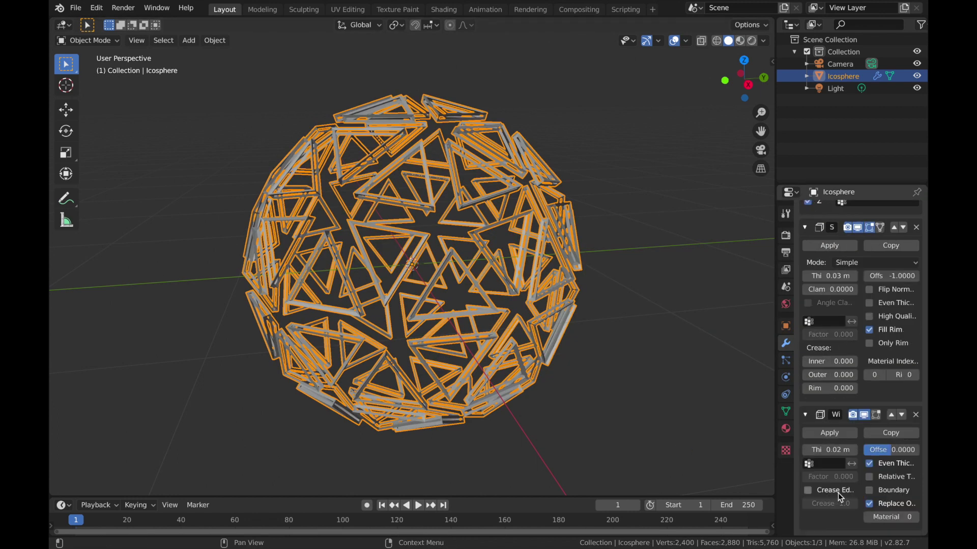
pyautogui.click(868, 504)
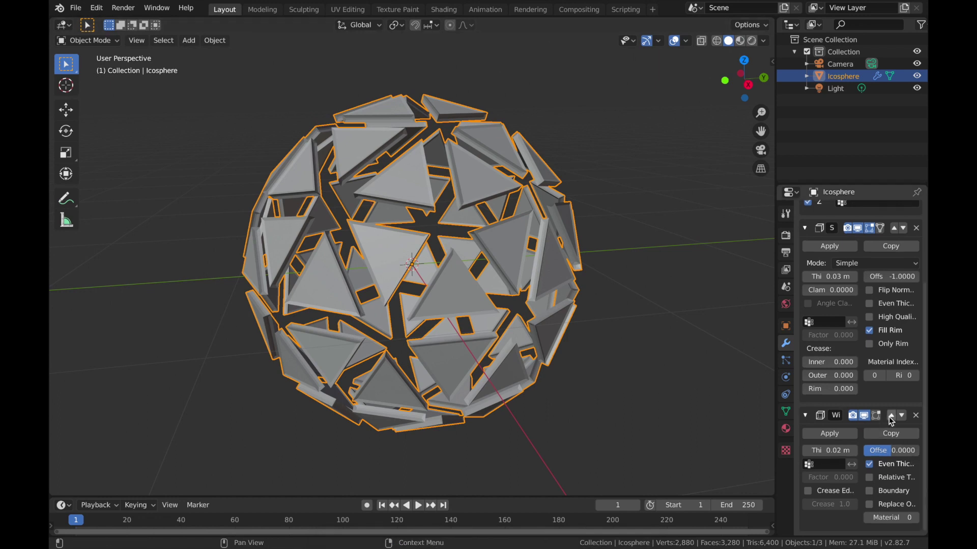
pyautogui.scroll(5, 893, 415)
# Step: Add a Mirror modifier on axes X, Y, Z with Bisect enabled on all three
pyautogui.click(843, 211)
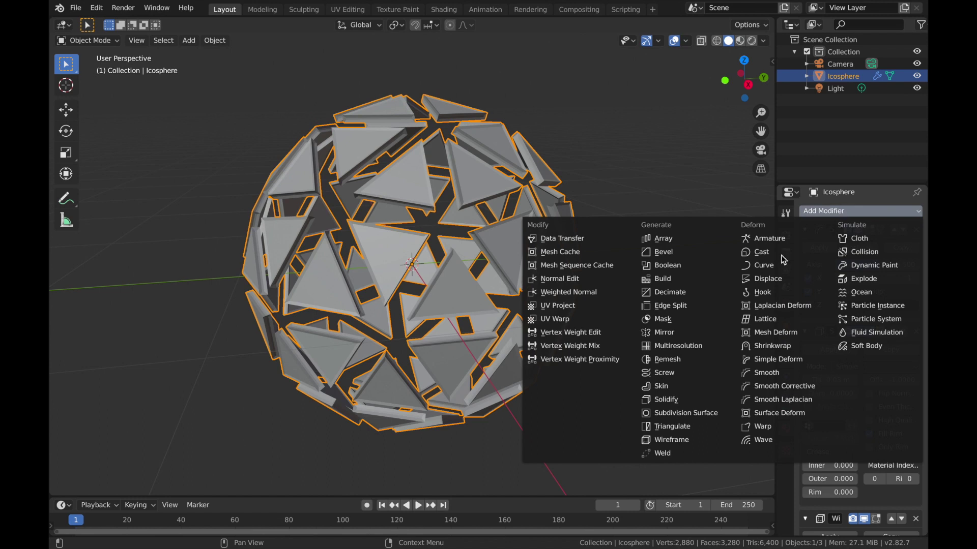
pyautogui.click(701, 332)
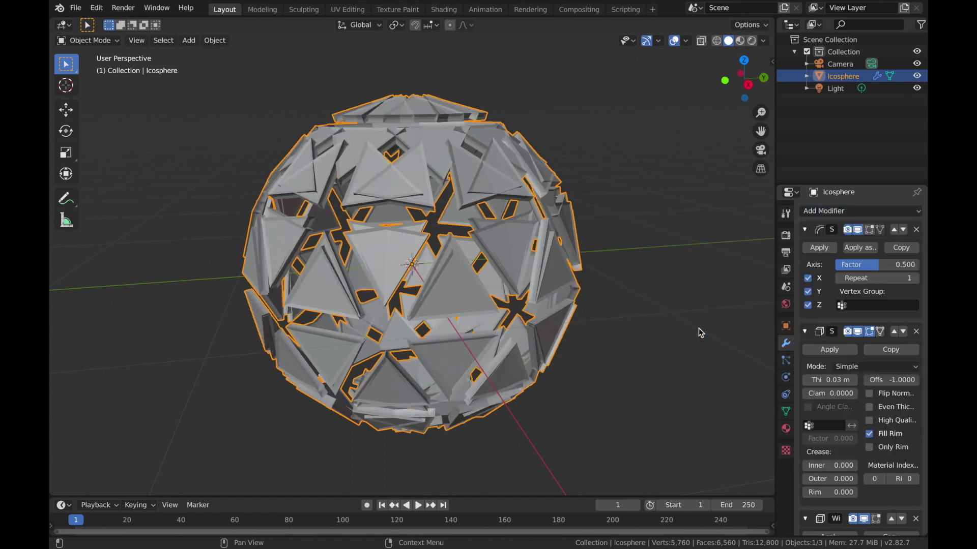
pyautogui.scroll(-10, 851, 385)
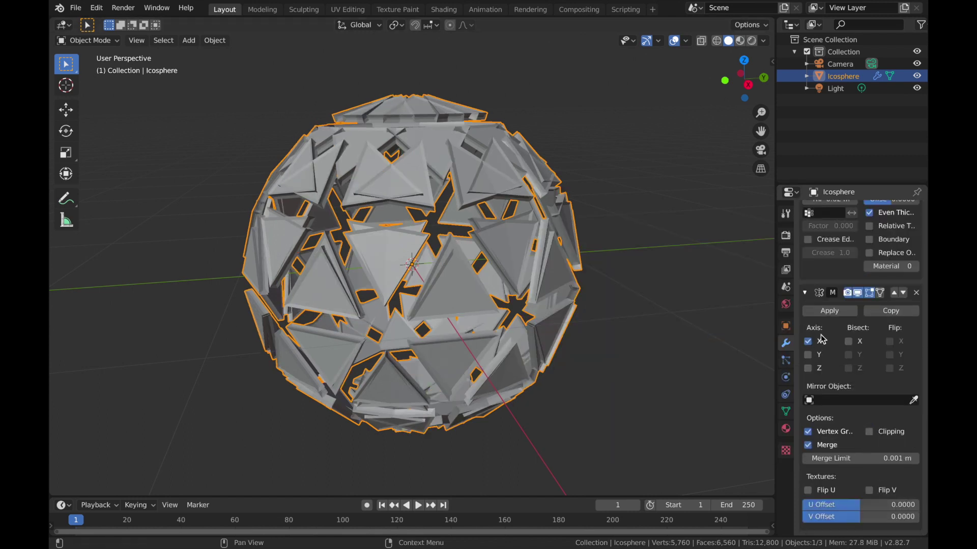
pyautogui.click(808, 355)
pyautogui.click(808, 368)
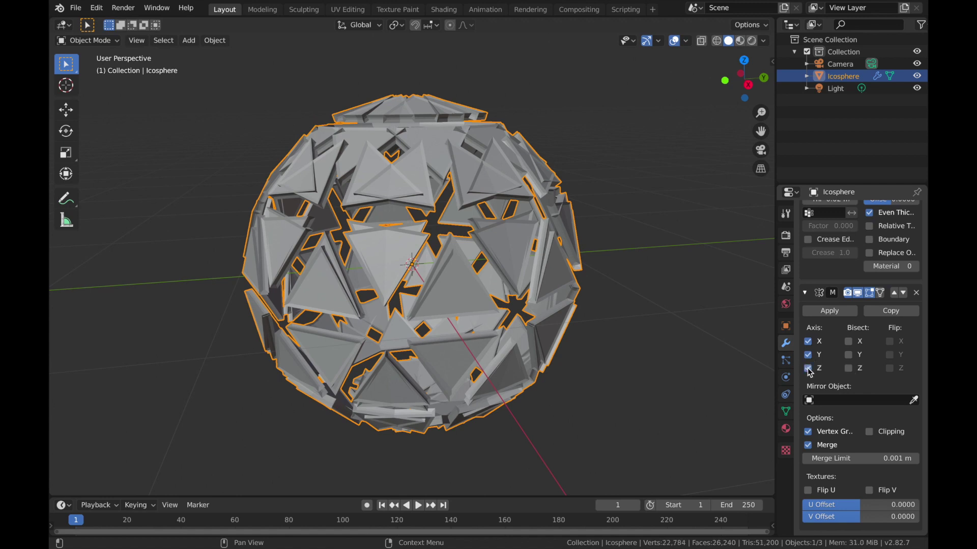
pyautogui.click(848, 342)
pyautogui.click(847, 355)
pyautogui.click(846, 368)
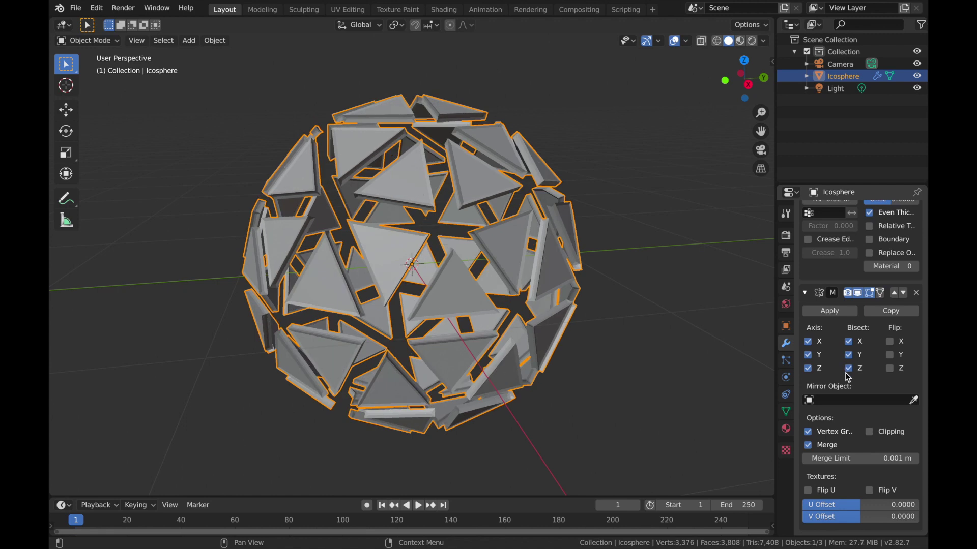
pyautogui.moveTo(621, 261); pyautogui.dragTo(622, 262, button='middle')
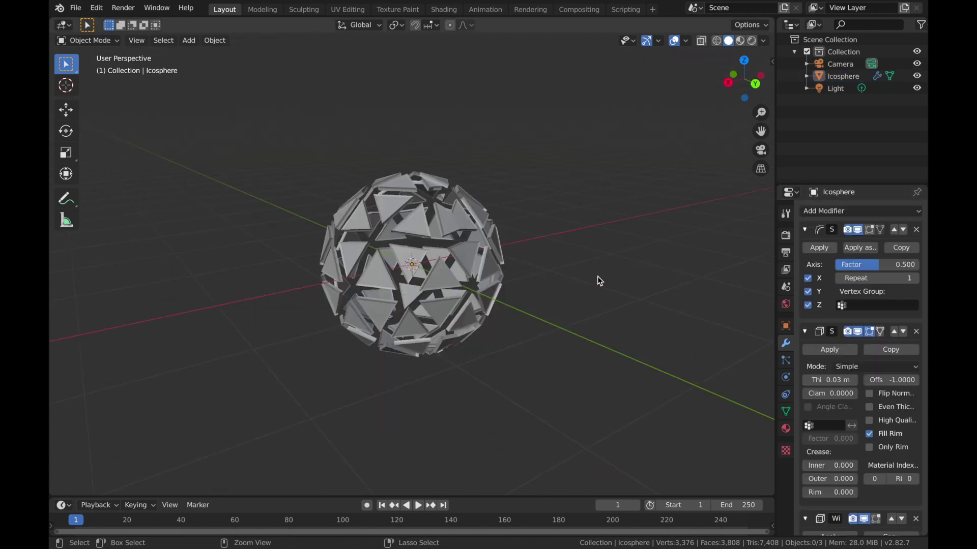
pyautogui.keyDown('ctrl'); pyautogui.moveTo(597, 276); pyautogui.dragTo(597, 277, button='middle'); pyautogui.keyUp('ctrl')
pyautogui.scroll(-3, 598, 276)
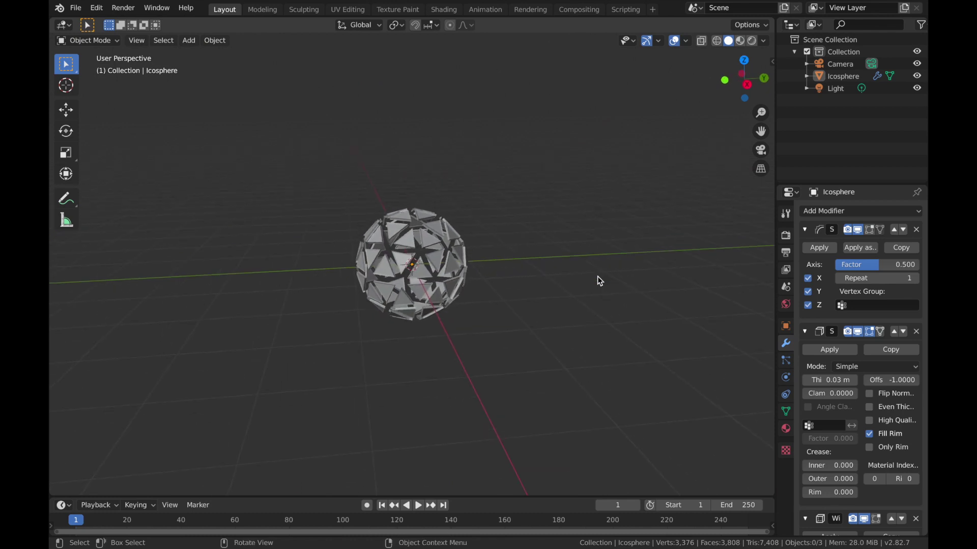
# Step: Move the icosphere into a new collection named 'ico'
pyautogui.click(453, 234)
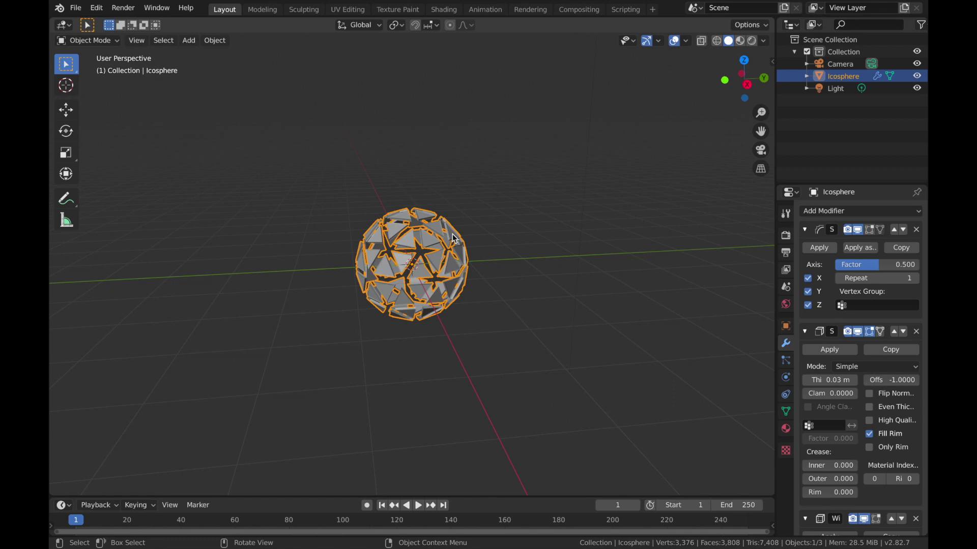
pyautogui.press('m')
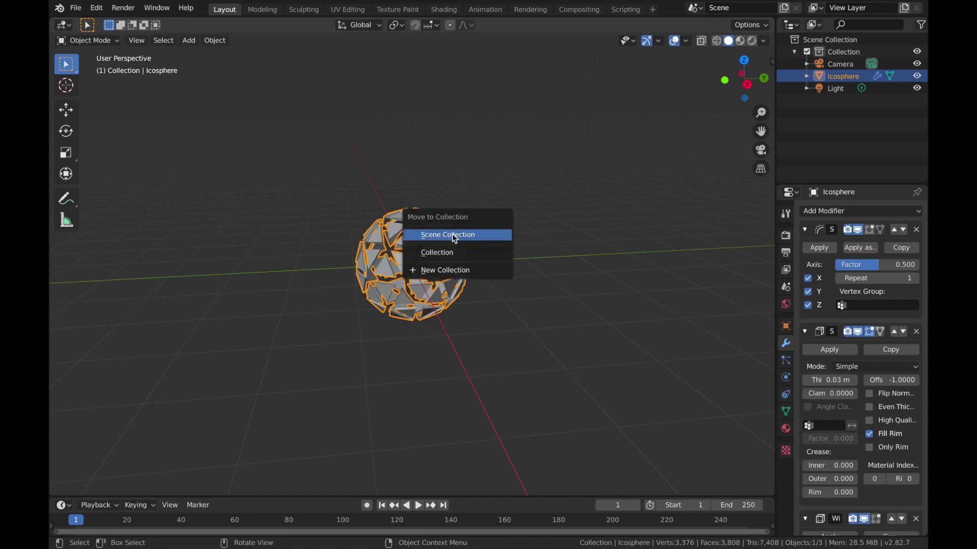
pyautogui.click(440, 274)
pyautogui.press('BackSpace')
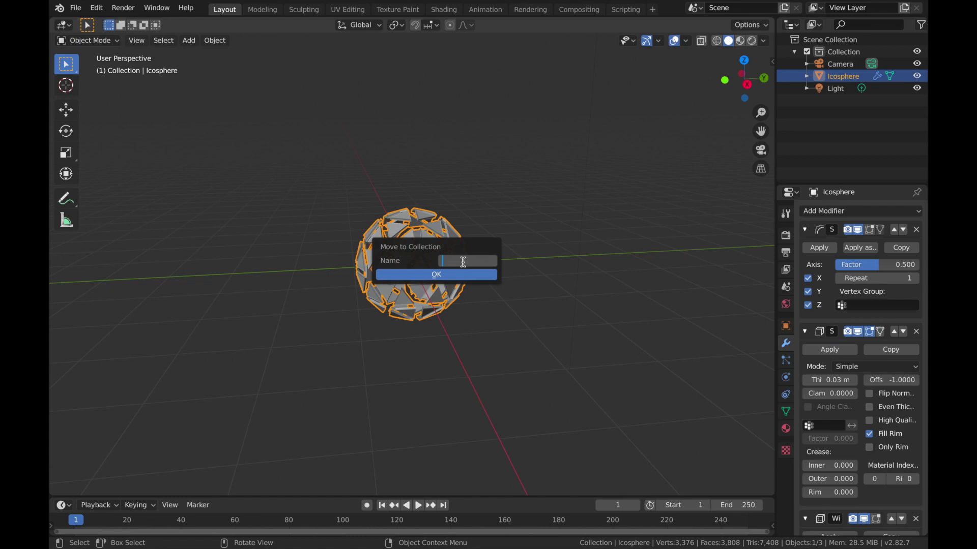
pyautogui.press('Return')
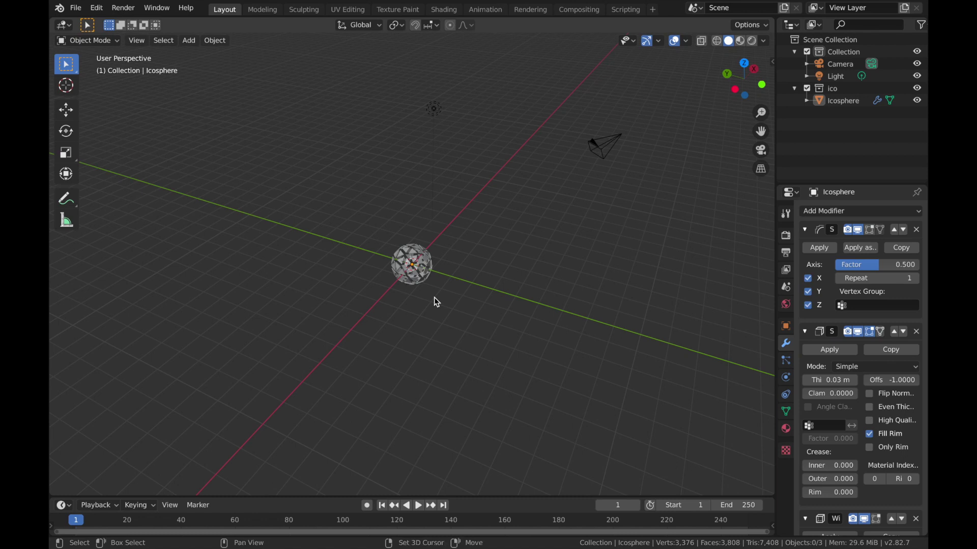
# Step: Add an instance of the ico collection and move it 8 m along Y
pyautogui.hotkey('shift', 'a')
pyautogui.moveTo(436, 302)
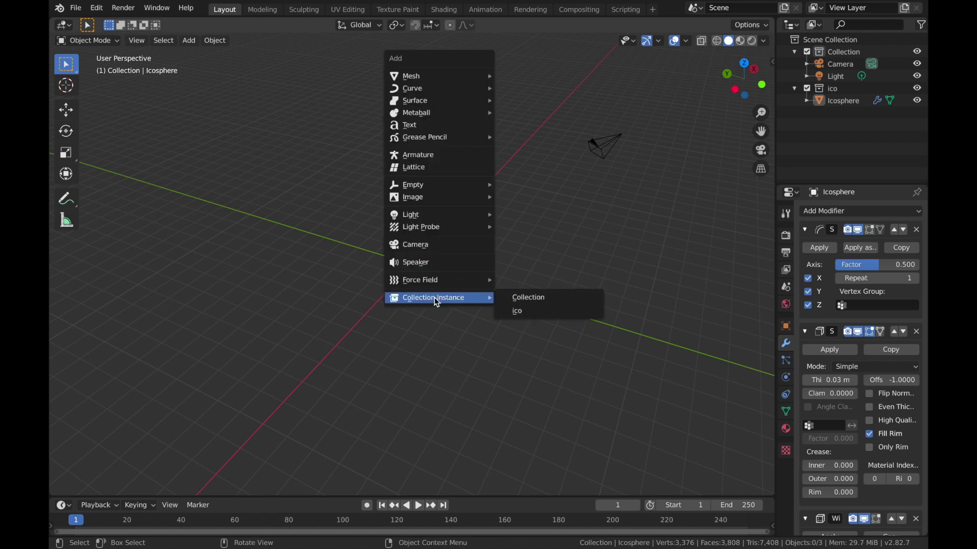
pyautogui.click(524, 313)
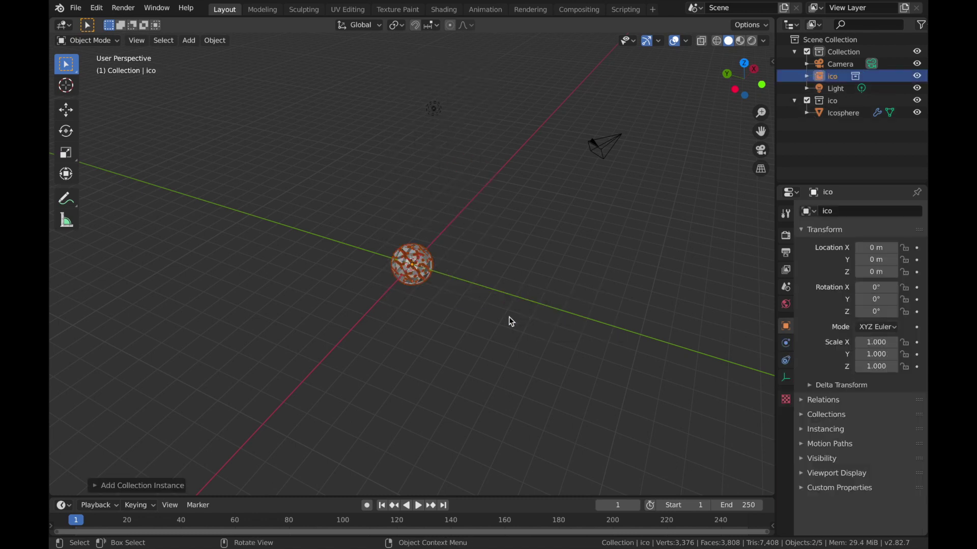
pyautogui.press('g')
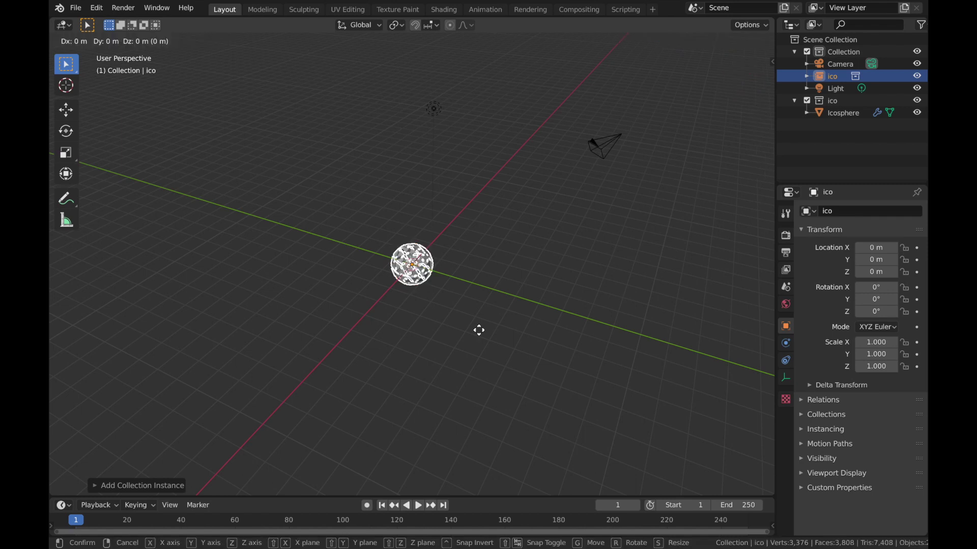
pyautogui.press('y')
pyautogui.press('8')
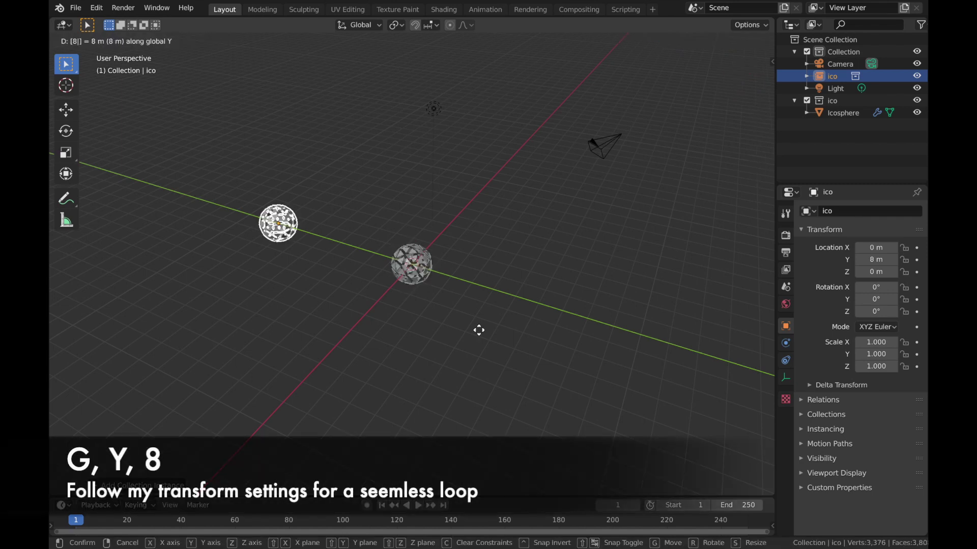
pyautogui.press('Return')
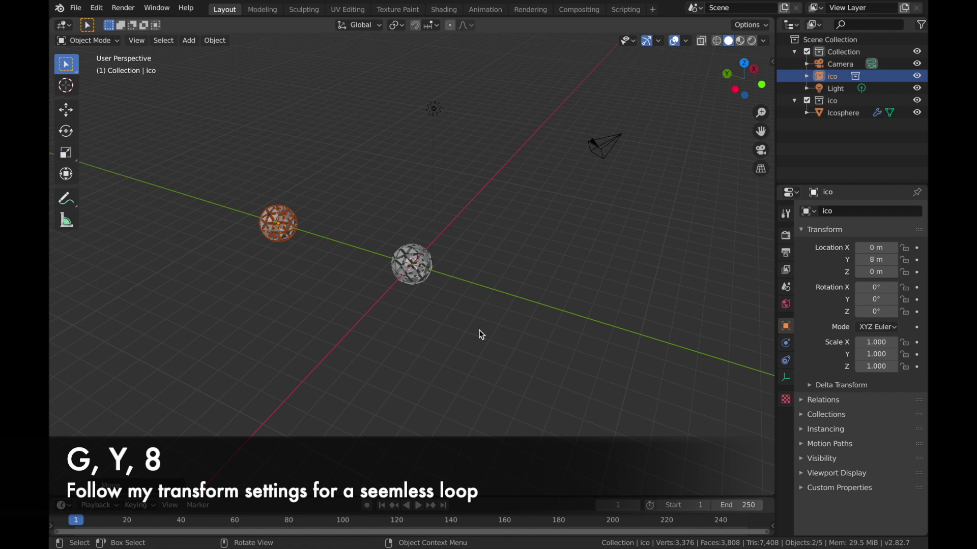
# Step: Select the central icosphere and adjust its first modifier's deform factor
pyautogui.scroll(3, 482, 335)
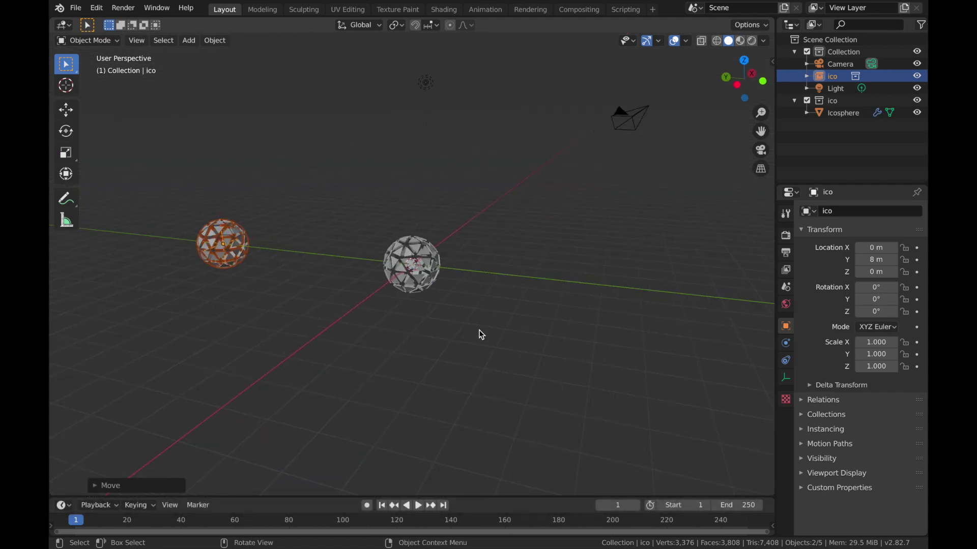
pyautogui.click(437, 279)
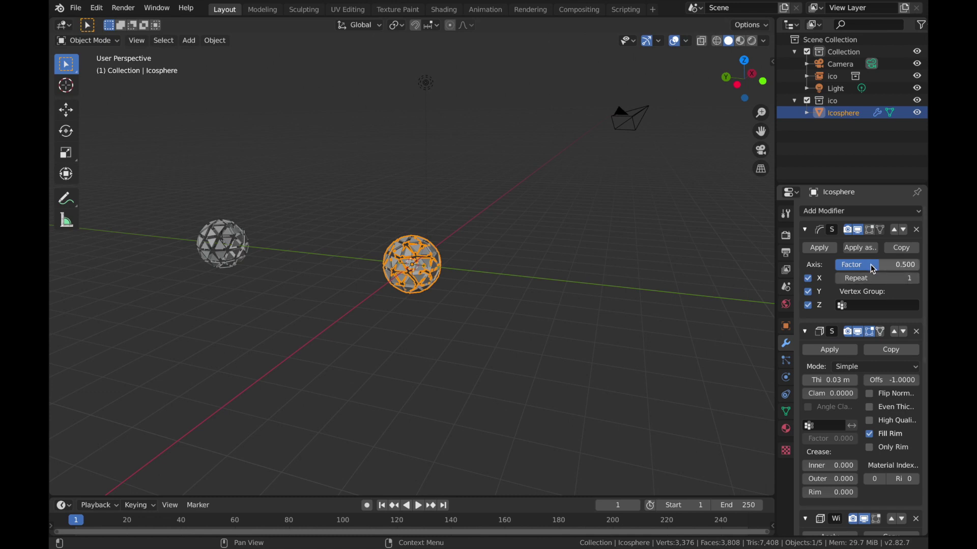
pyautogui.moveTo(879, 267); pyautogui.dragTo(956, 267)
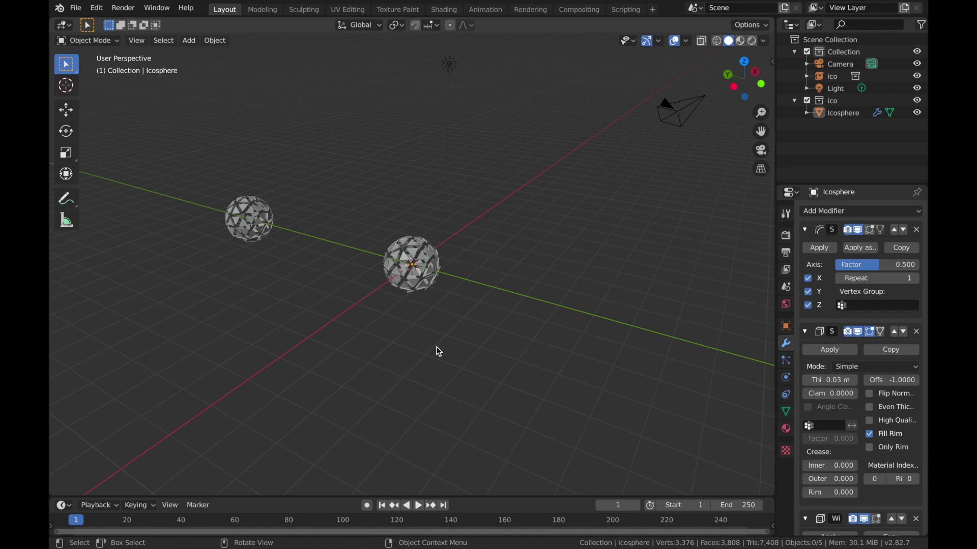
# Step: Add a cylinder, inspect its creation settings, then delete it
pyautogui.hotkey('shift', 'a')
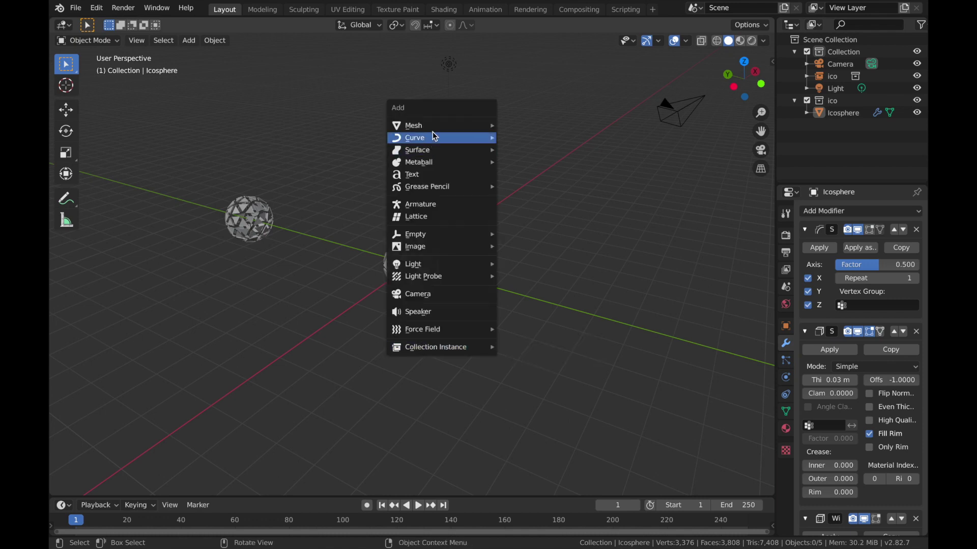
pyautogui.moveTo(435, 129)
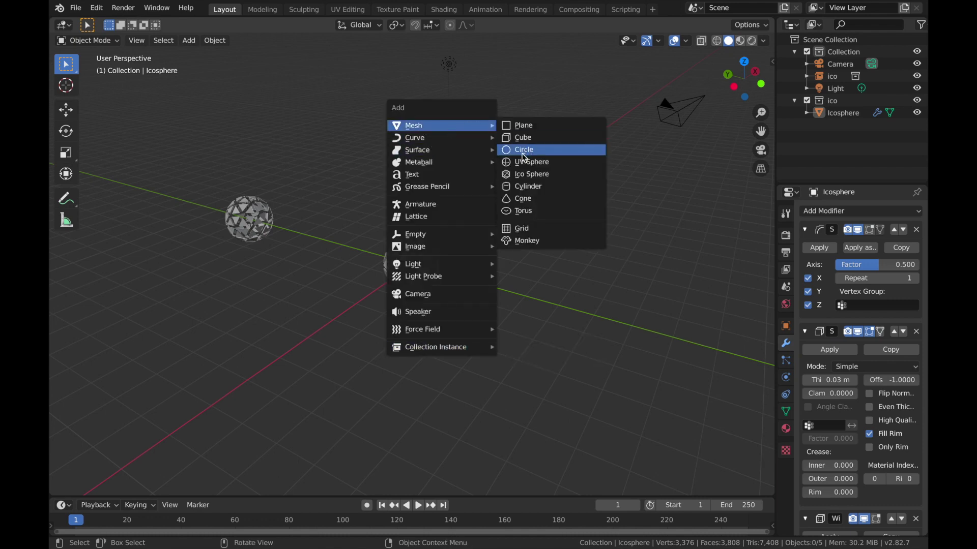
pyautogui.click(519, 186)
pyautogui.moveTo(519, 186); pyautogui.dragTo(447, 218, button='middle')
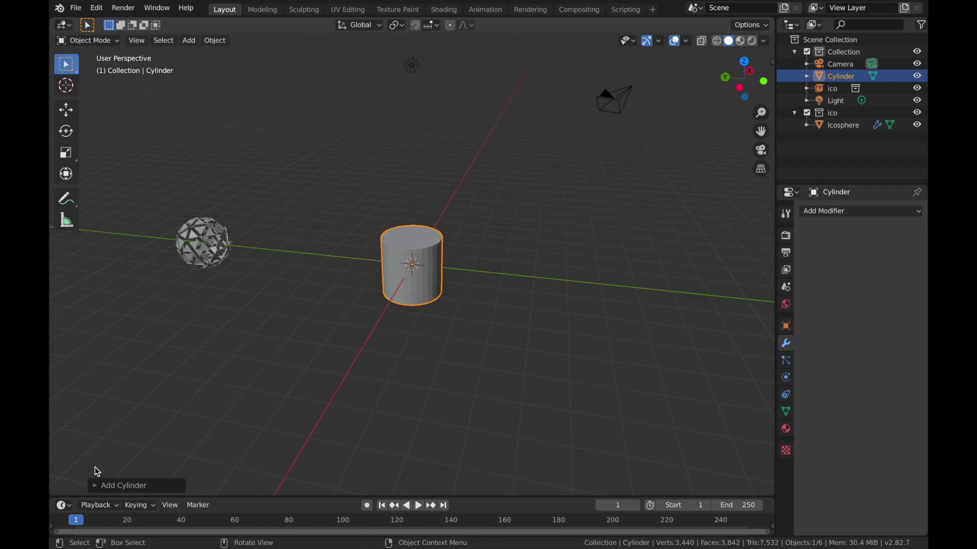
pyautogui.click(99, 487)
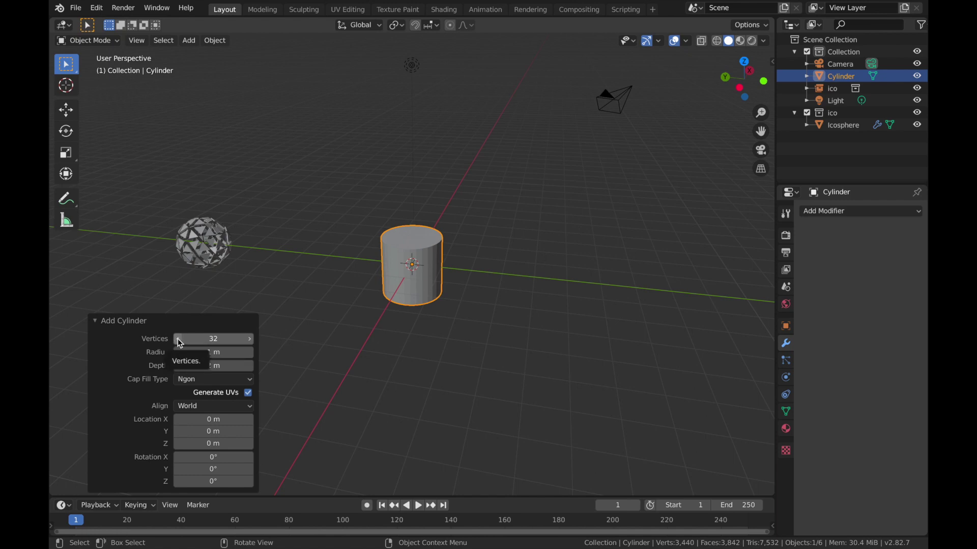
pyautogui.click(447, 374)
pyautogui.click(389, 237)
pyautogui.press('x')
pyautogui.click(389, 236)
# Step: Add a fresh cylinder with 10 vertices
pyautogui.hotkey('shift', 'a')
pyautogui.moveTo(388, 239)
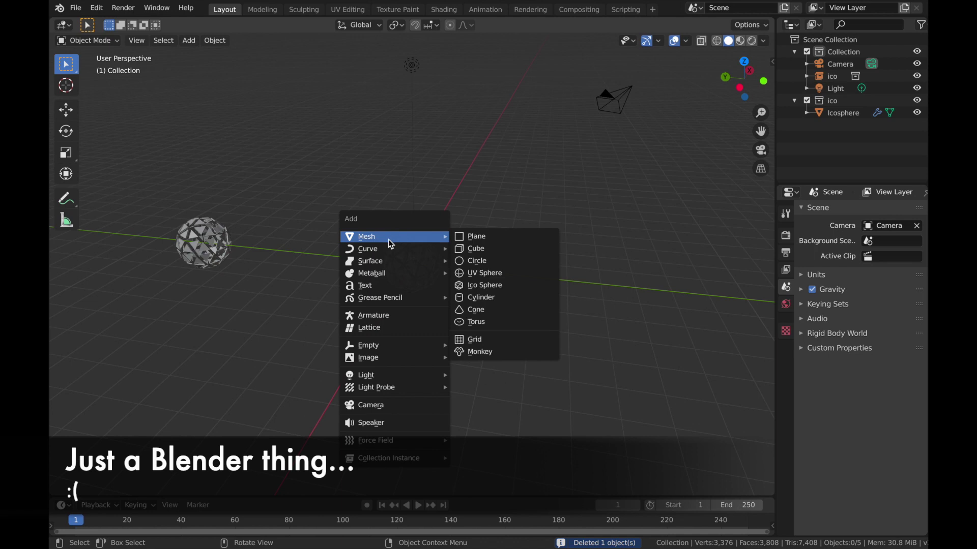
pyautogui.click(497, 304)
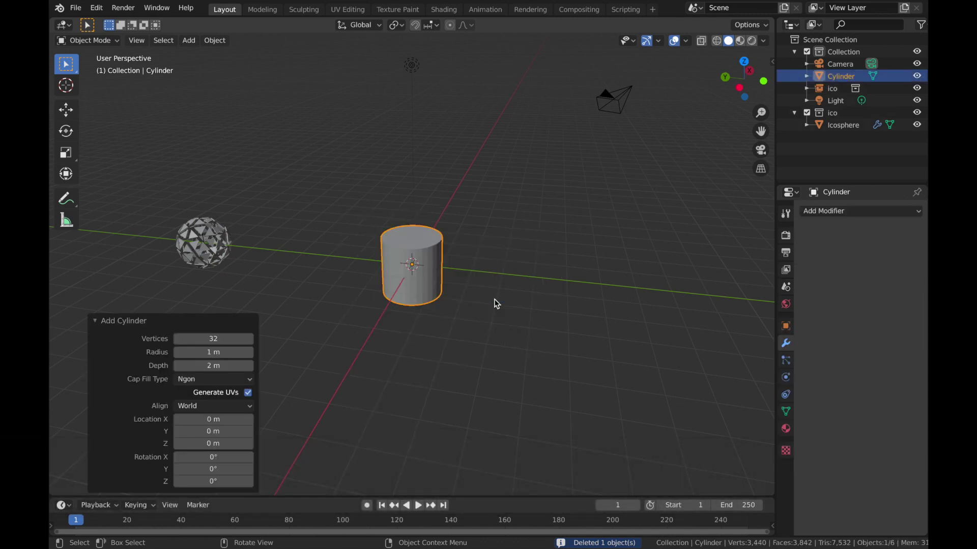
pyautogui.click(205, 338)
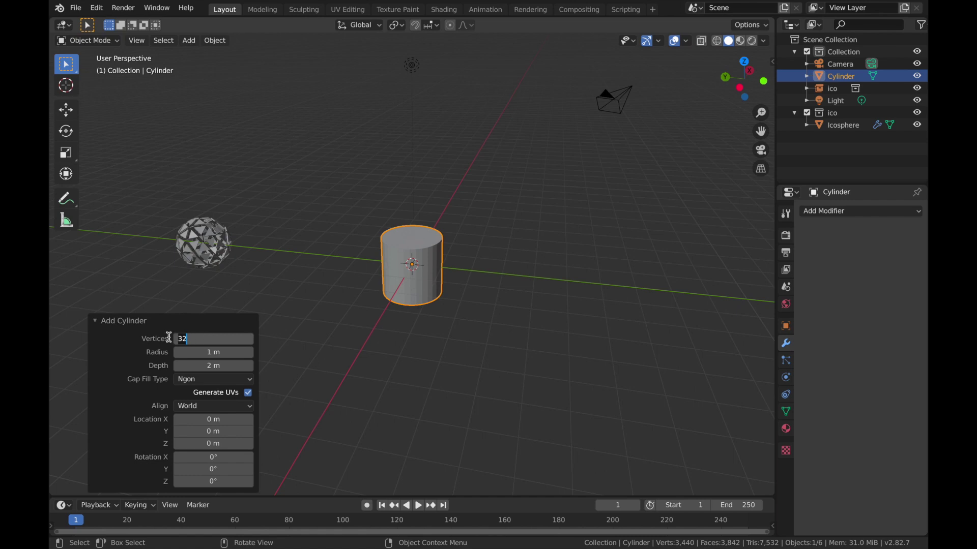
pyautogui.write('10')
pyautogui.press('Return')
# Step: Rotate the cylinder 90° on X and stretch it 8 times along Y
pyautogui.moveTo(170, 337); pyautogui.dragTo(418, 277, button='middle')
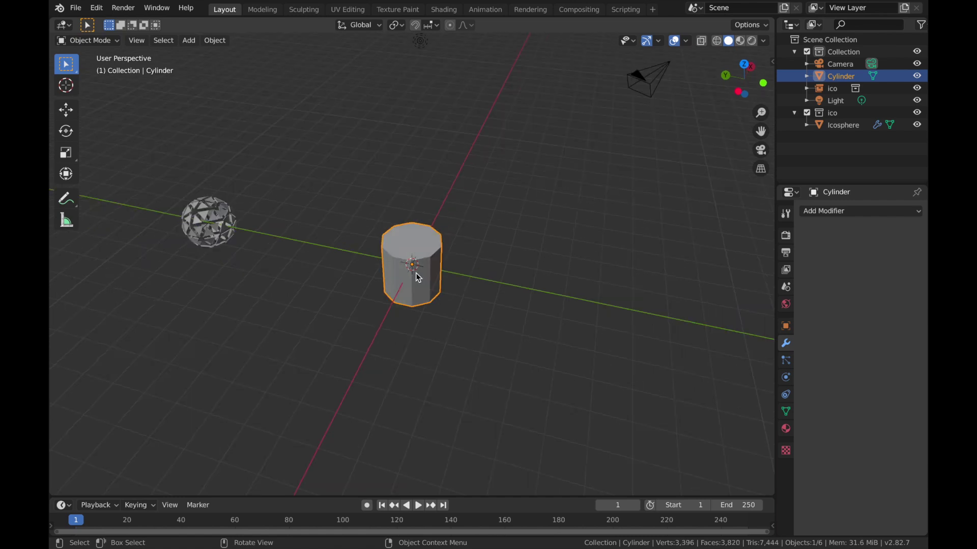
pyautogui.write('rx90')
pyautogui.press('Return')
pyautogui.moveTo(422, 273); pyautogui.dragTo(420, 268, button='middle')
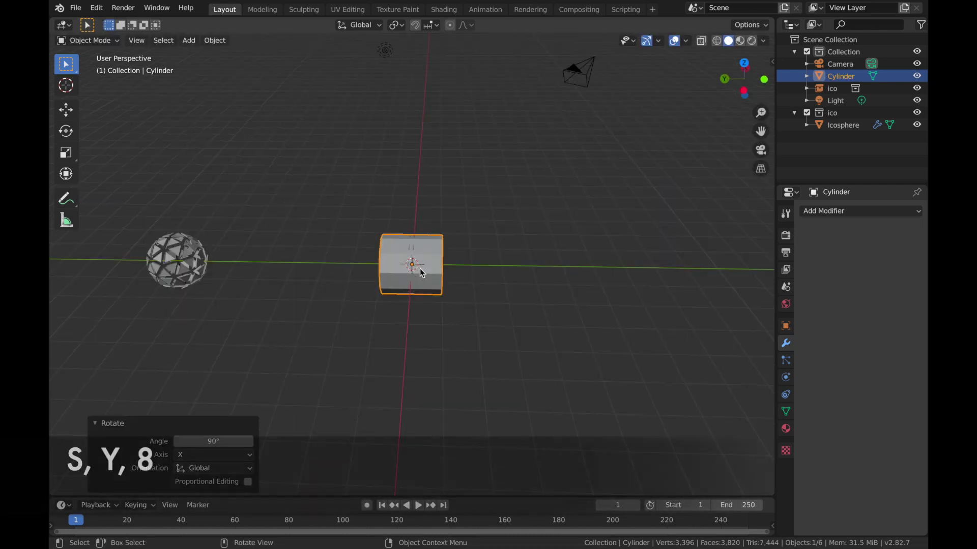
pyautogui.write('sy8')
pyautogui.press('Return')
pyautogui.moveTo(420, 268); pyautogui.dragTo(441, 327, button='middle')
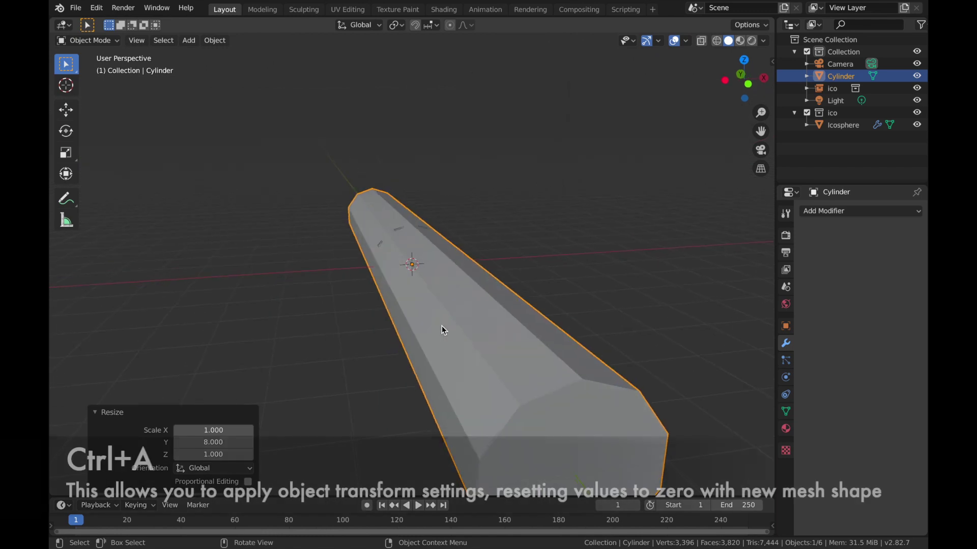
# Step: Apply the cylinder's rotation and scale
pyautogui.hotkey('ctrl', 'a')
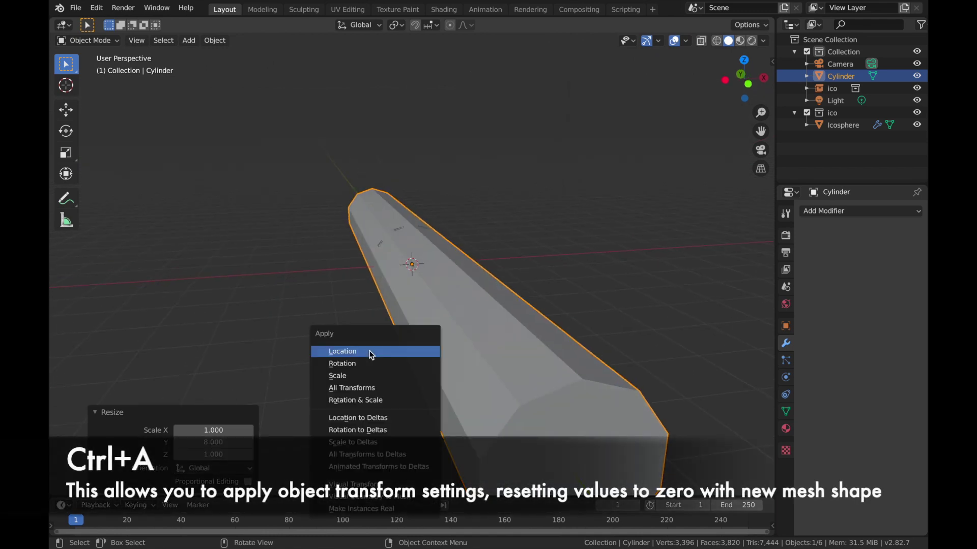
pyautogui.click(353, 360)
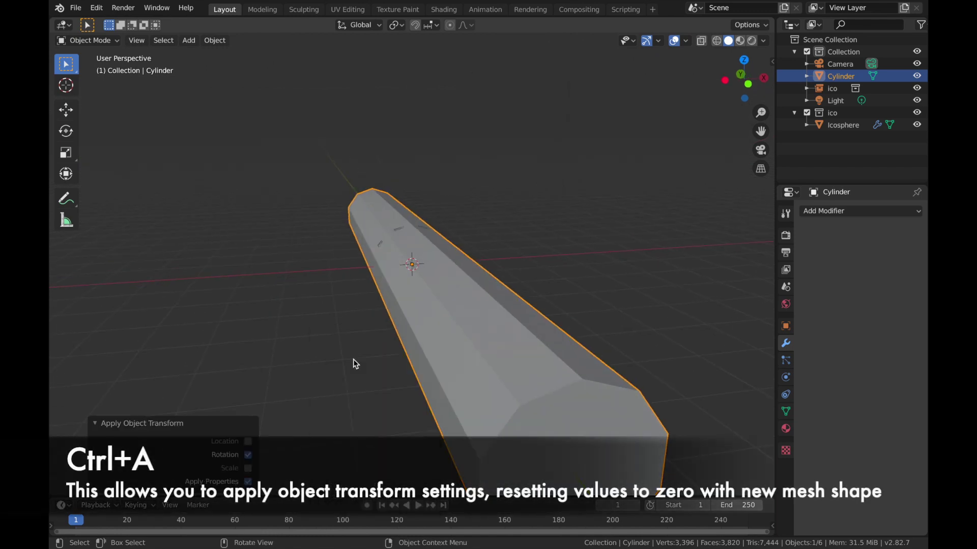
pyautogui.hotkey('ctrl', 'a')
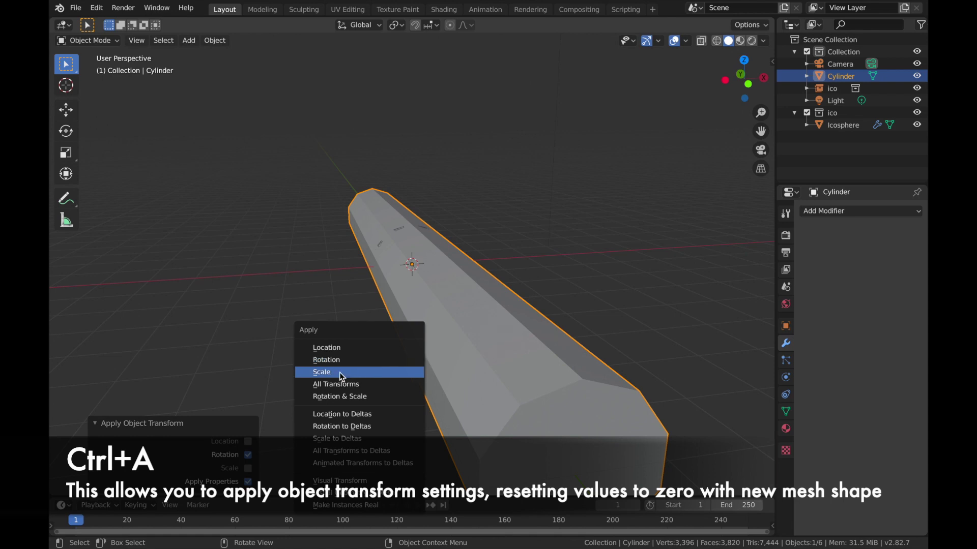
pyautogui.click(339, 372)
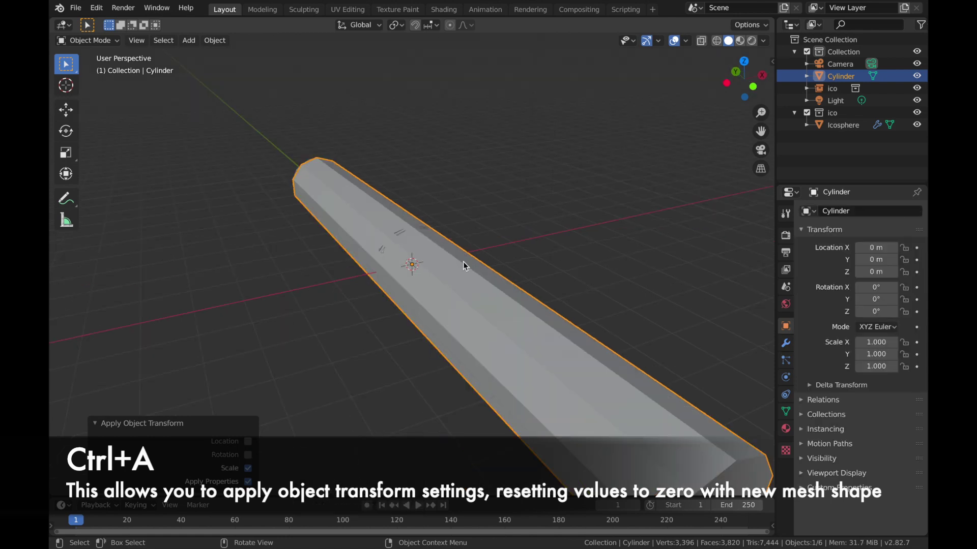
pyautogui.scroll(-3, 463, 262)
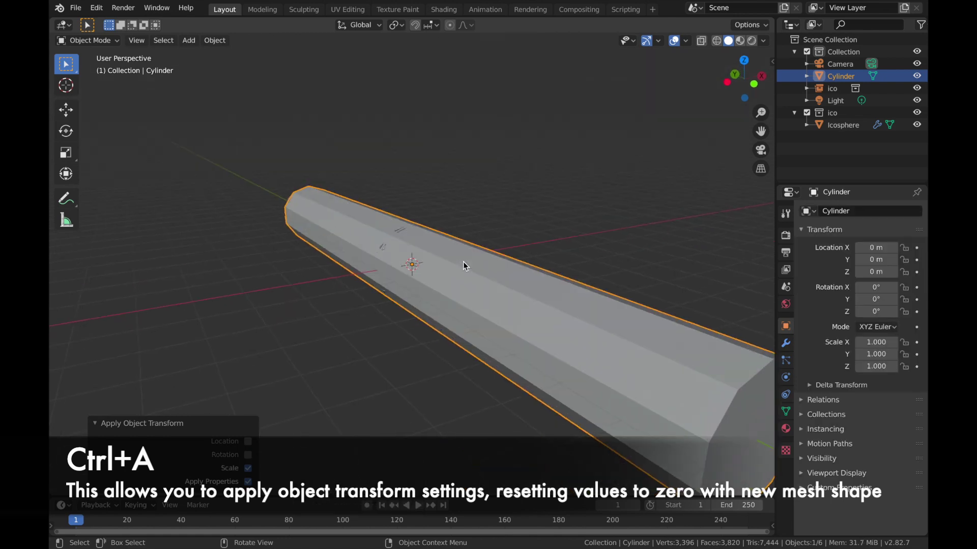
pyautogui.keyDown('ctrl'); pyautogui.scroll(3, 463, 261); pyautogui.keyUp('ctrl')
pyautogui.hscroll(-3, 463, 261)
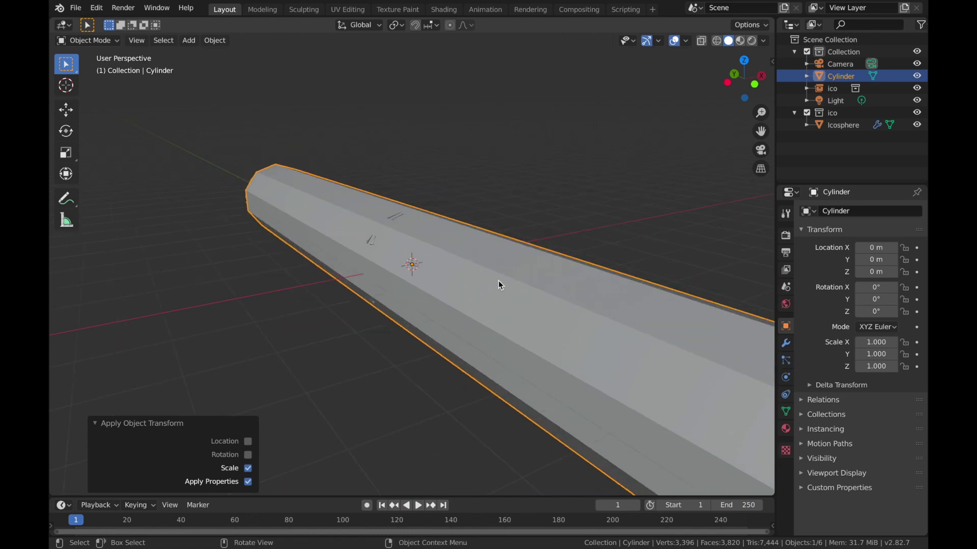
pyautogui.hscroll(-3, 499, 283)
# Step: Widen the tube by setting Scale X and Z to 1.060
pyautogui.moveTo(876, 344); pyautogui.dragTo(875, 345)
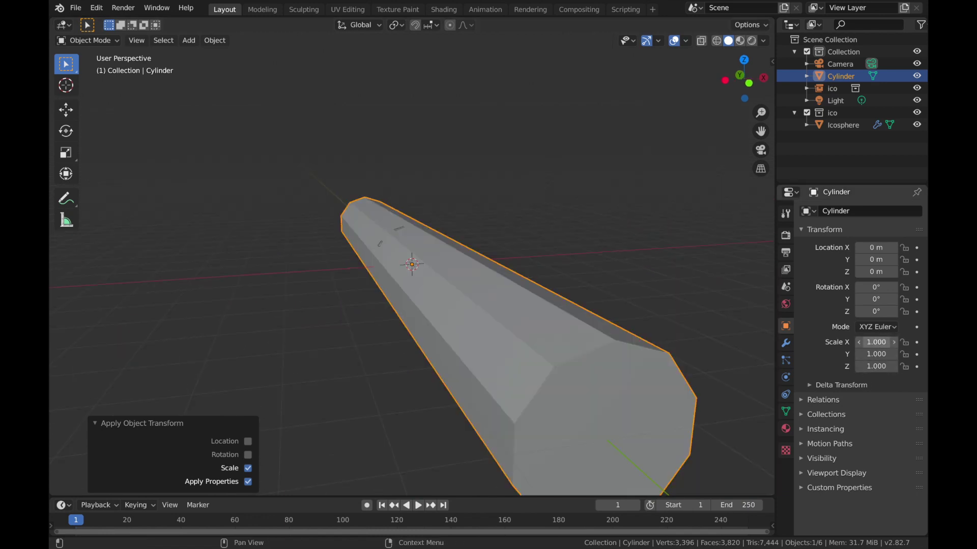
pyautogui.moveTo(875, 345); pyautogui.dragTo(886, 344)
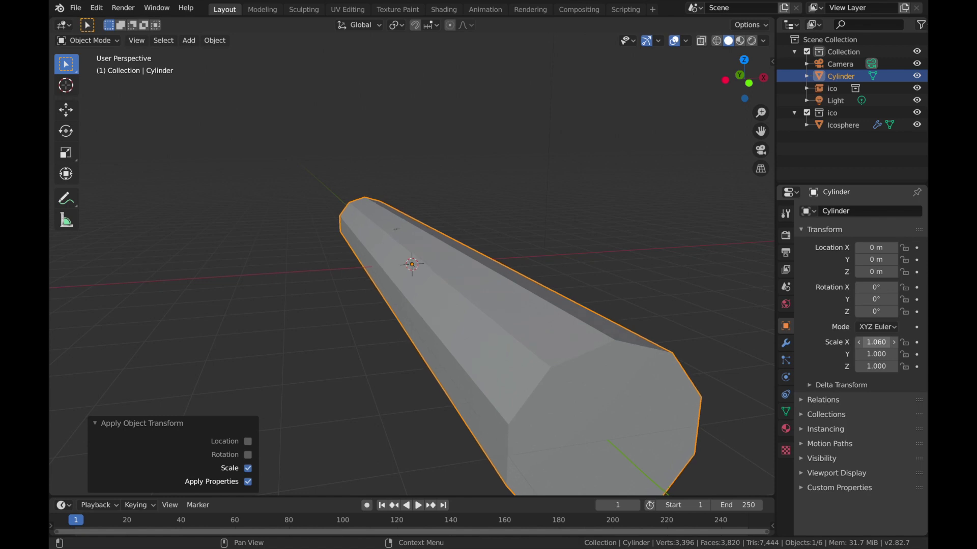
pyautogui.click(877, 342)
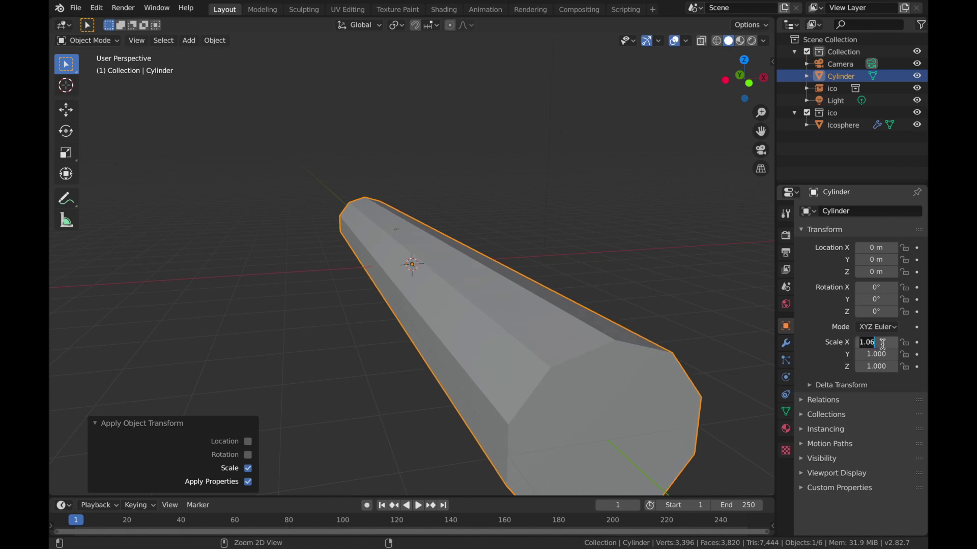
pyautogui.press('Return')
pyautogui.click(878, 363)
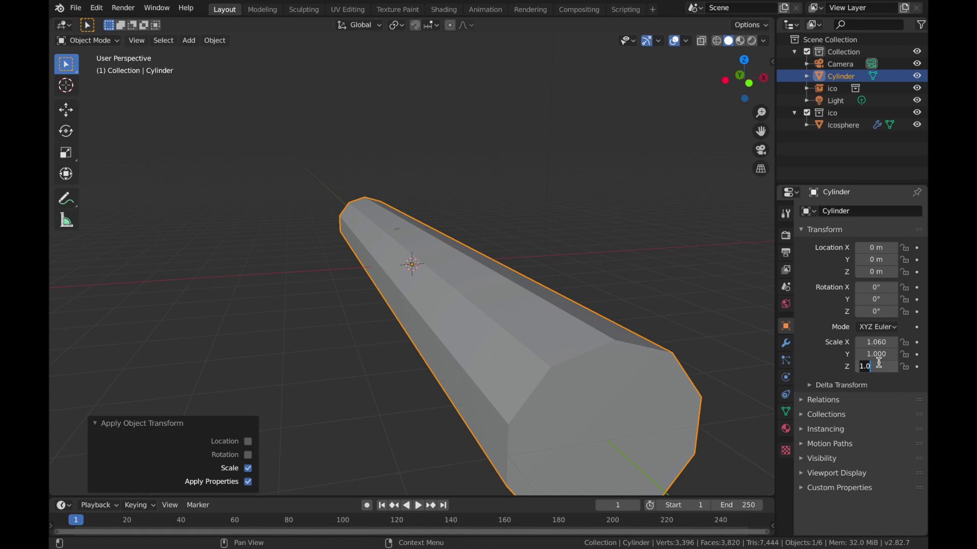
pyautogui.write('1.06')
pyautogui.press('Return')
# Step: Orbit and zoom around the widened tube, then enter Edit Mode
pyautogui.moveTo(649, 299); pyautogui.dragTo(547, 289, button='middle')
pyautogui.moveTo(296, 266); pyautogui.dragTo(298, 284, button='middle')
pyautogui.moveTo(458, 345); pyautogui.dragTo(456, 346, button='middle')
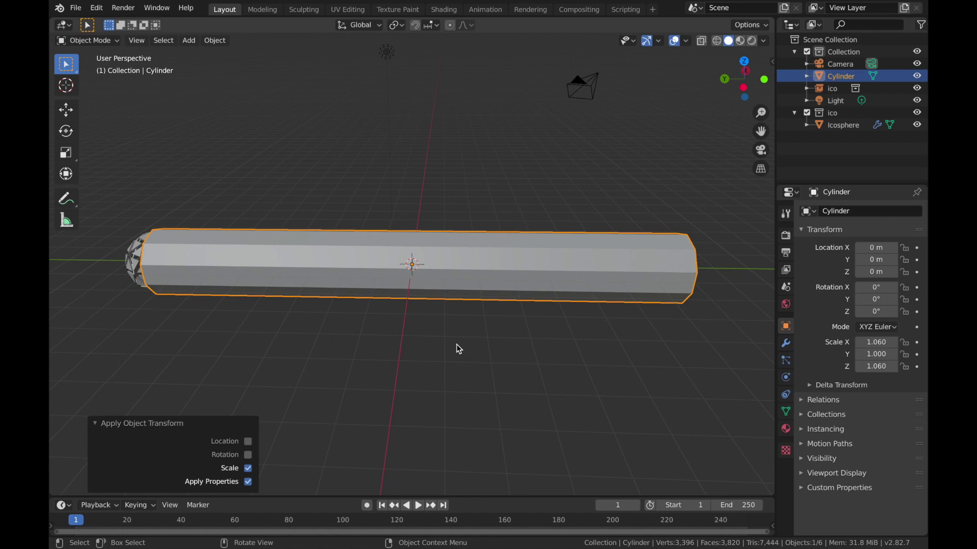
pyautogui.keyDown('ctrl'); pyautogui.moveTo(457, 344); pyautogui.dragTo(456, 344, button='middle'); pyautogui.keyUp('ctrl')
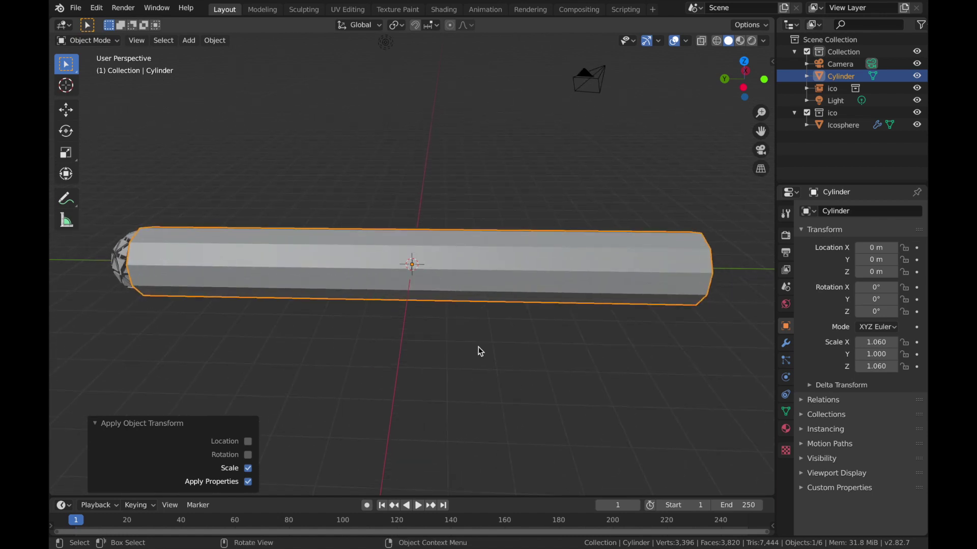
pyautogui.moveTo(523, 343); pyautogui.dragTo(523, 343, button='middle')
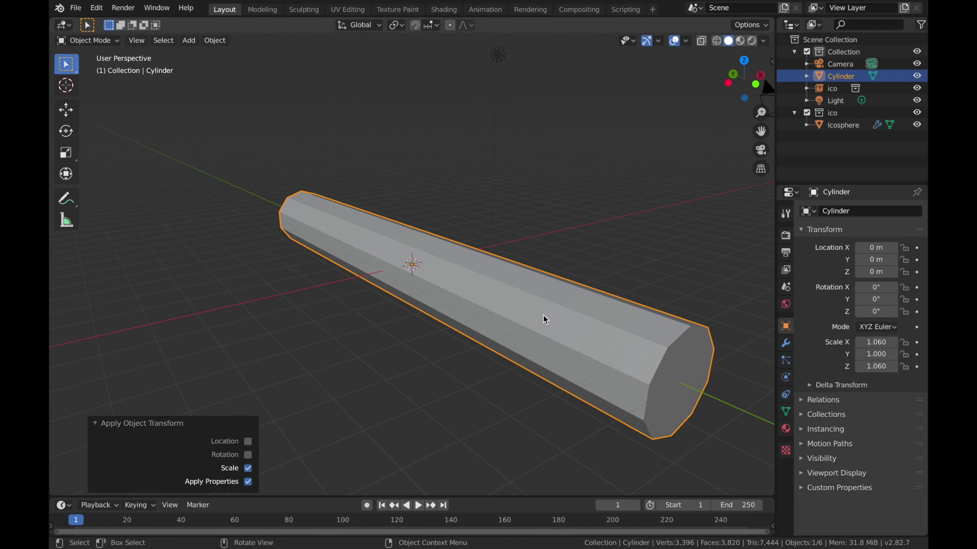
pyautogui.press('Tab')
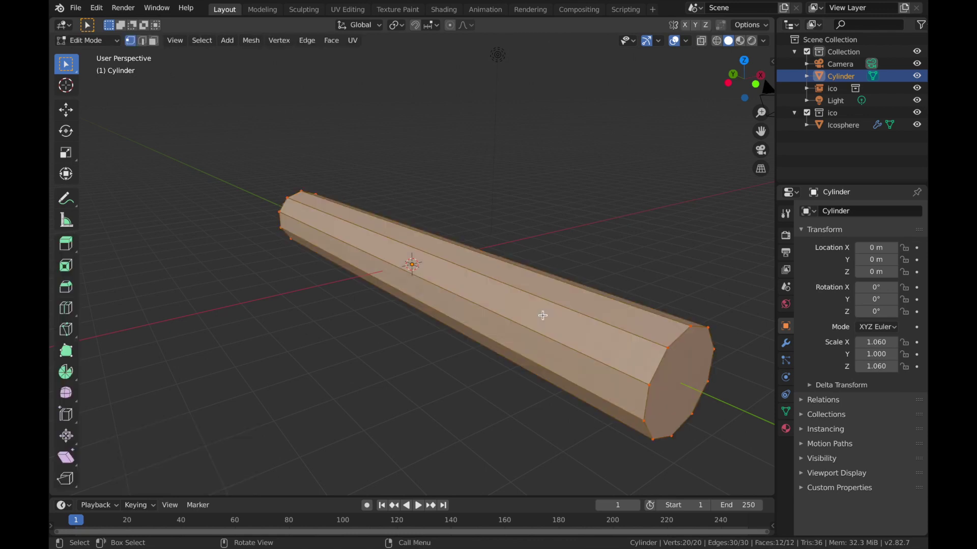
# Step: Delete both end cap faces of the cylinder, leaving an open 10-face tube
pyautogui.click(153, 41)
pyautogui.hotkey('alt', 'a')
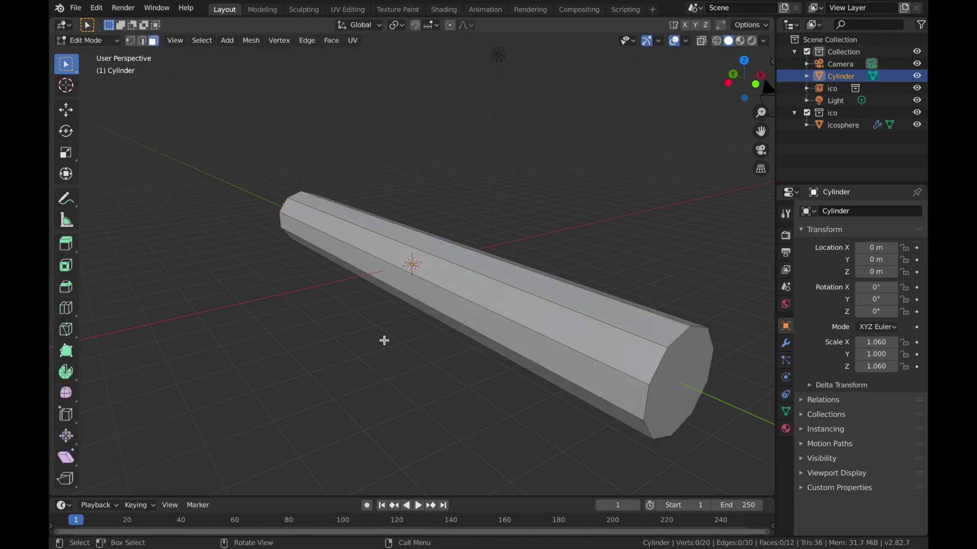
pyautogui.moveTo(407, 323); pyautogui.dragTo(505, 354, button='middle')
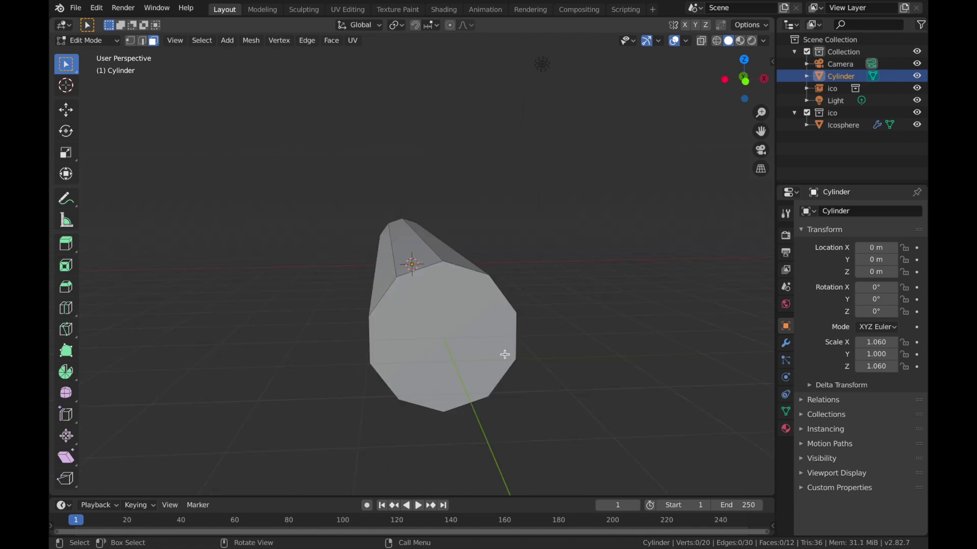
pyautogui.click(453, 325)
pyautogui.press('x')
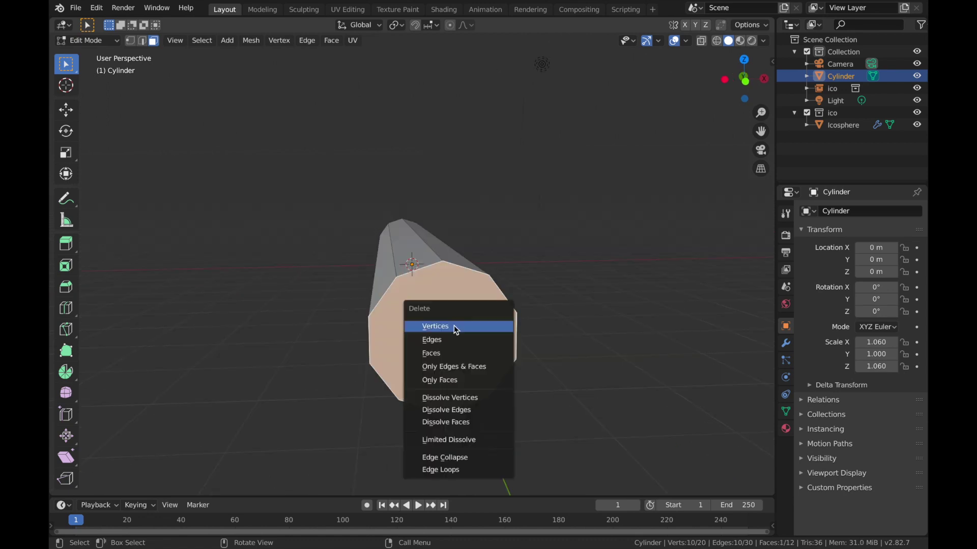
pyautogui.click(432, 353)
pyautogui.moveTo(327, 309); pyautogui.dragTo(327, 309, button='middle')
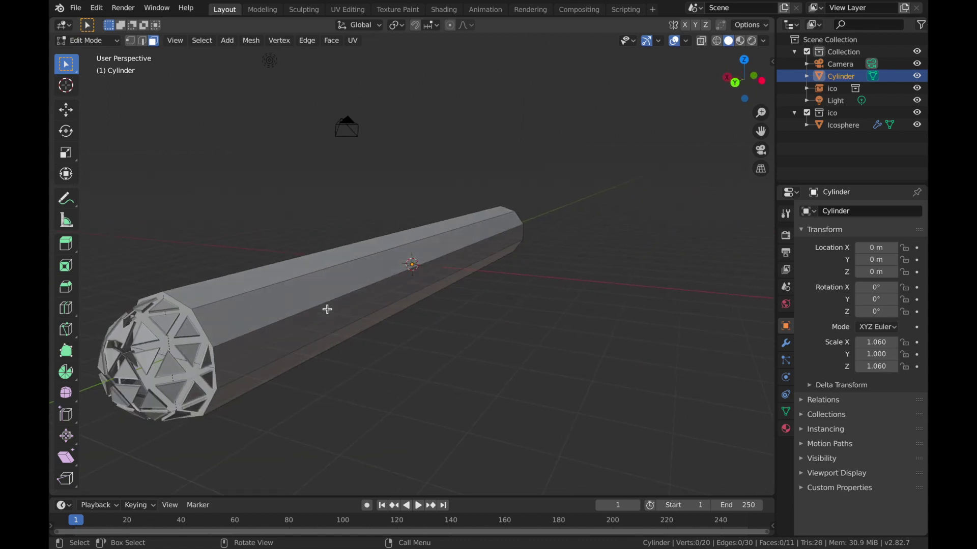
pyautogui.click(187, 312)
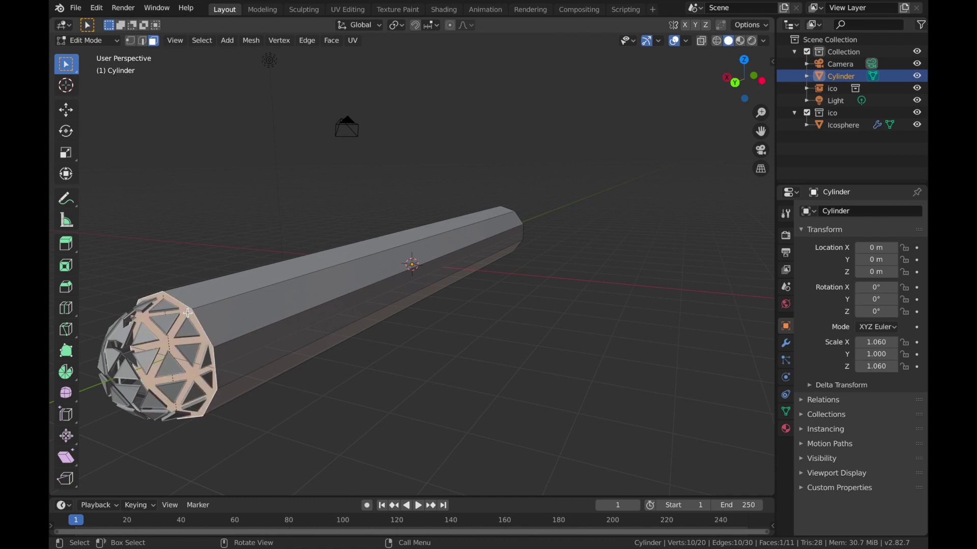
pyautogui.press('x')
pyautogui.click(175, 340)
pyautogui.moveTo(175, 339); pyautogui.dragTo(261, 334, button='middle')
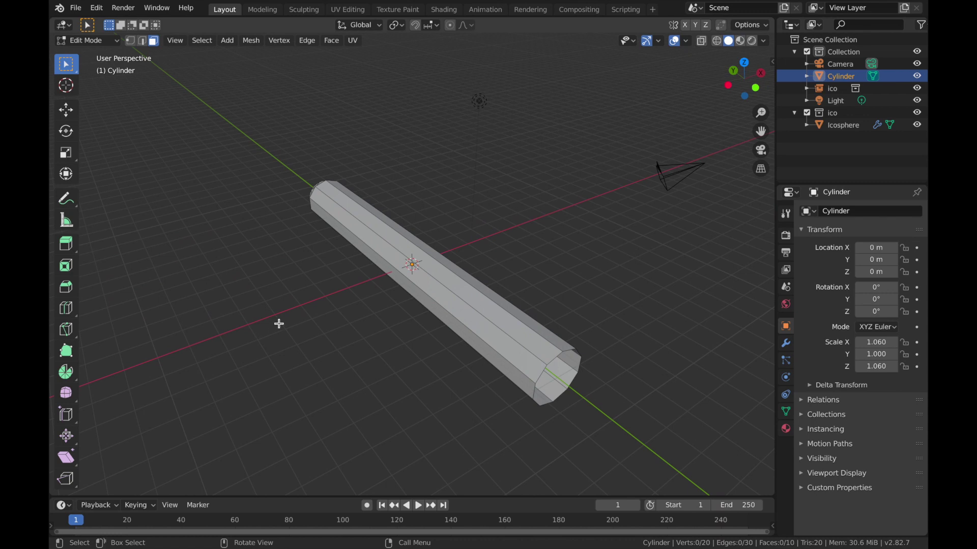
# Step: From top view, add several loop cuts along the tube, giving 80 faces
pyautogui.press('`')
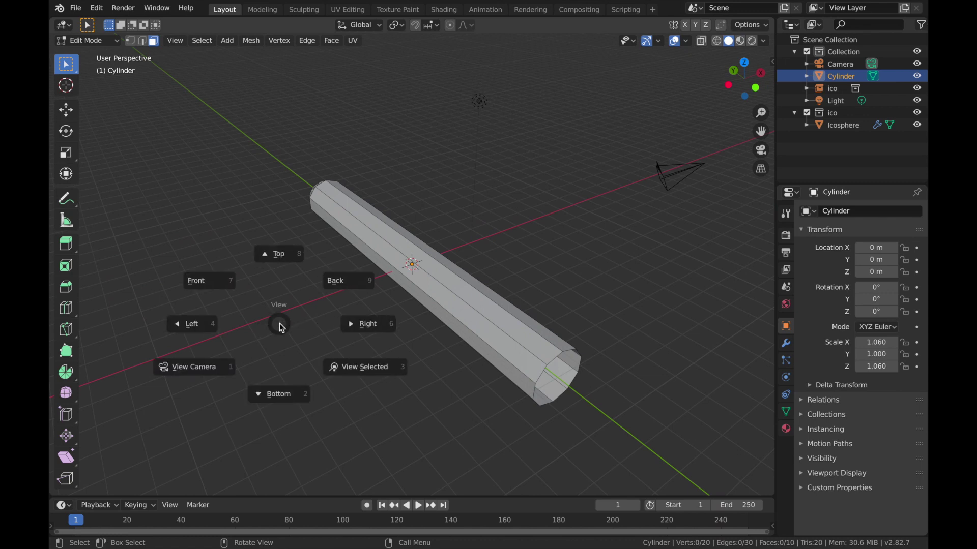
pyautogui.press('KP_8')
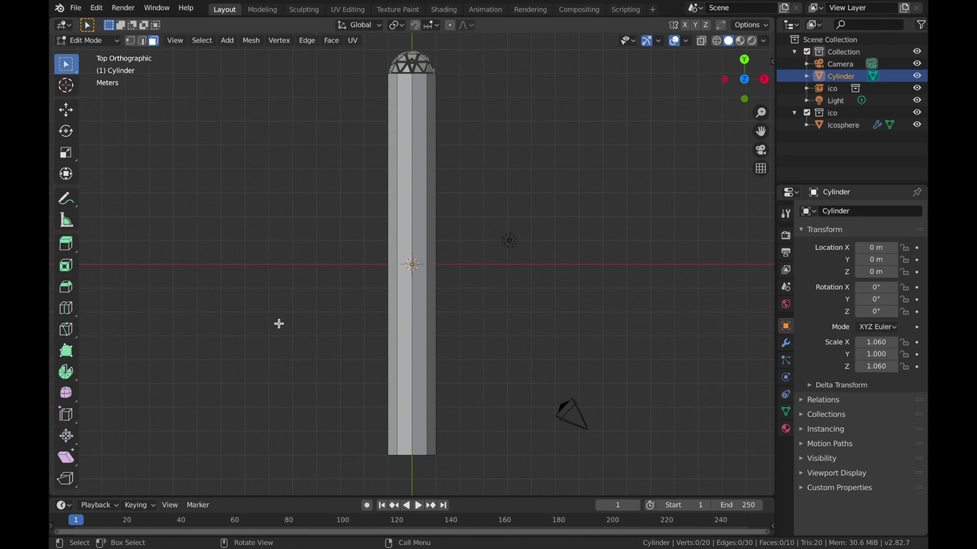
pyautogui.click(71, 307)
pyautogui.click(410, 264)
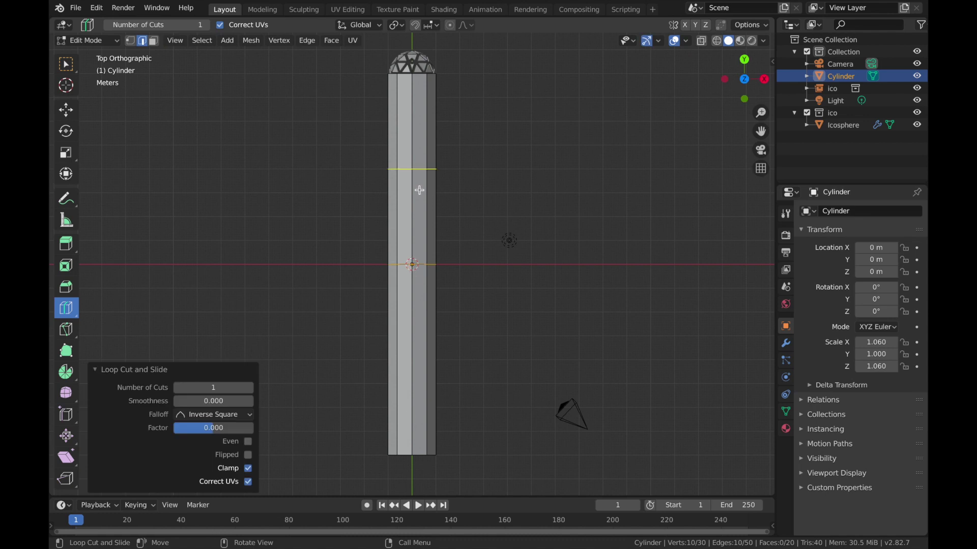
pyautogui.click(416, 202)
pyautogui.click(412, 122)
pyautogui.click(409, 218)
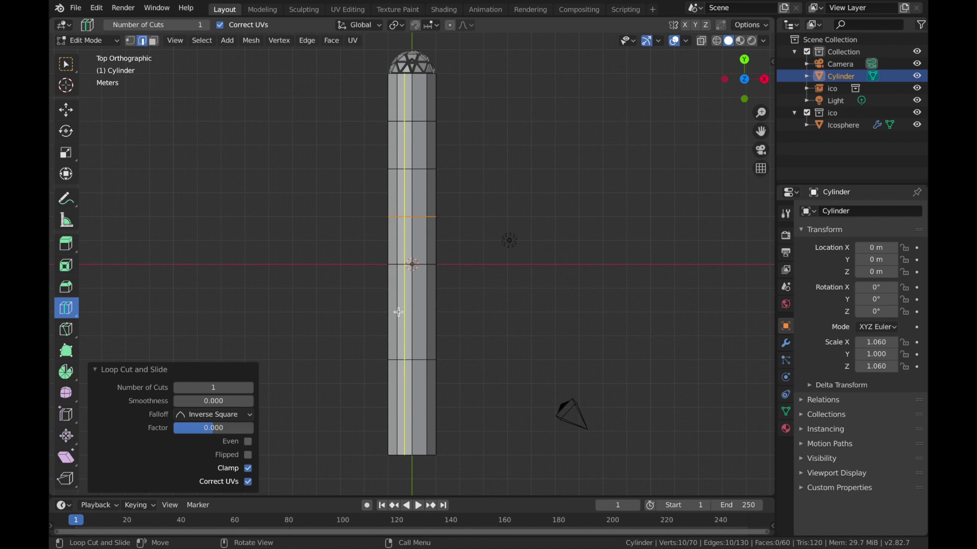
pyautogui.click(414, 312)
pyautogui.click(417, 408)
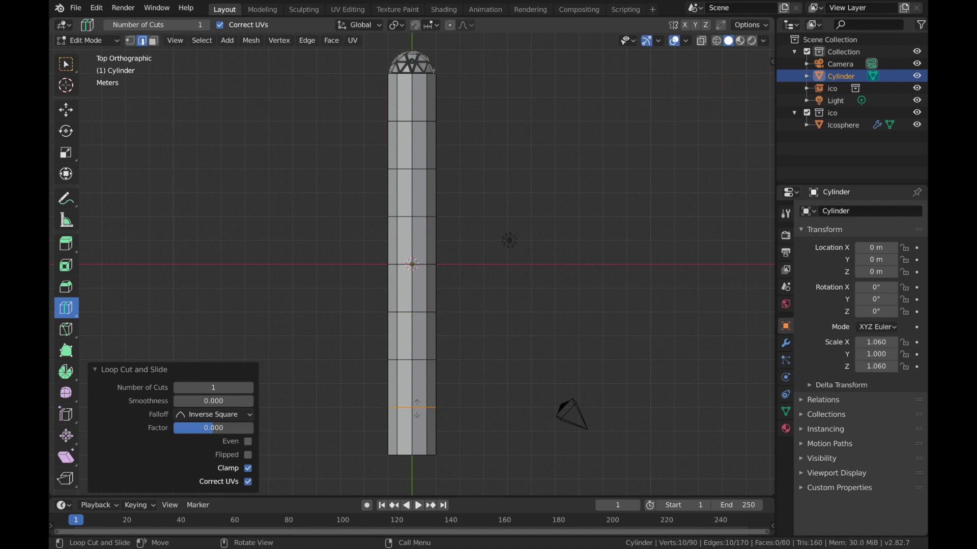
# Step: Return to box select and object mode, zooming out to show the camera
pyautogui.moveTo(401, 350); pyautogui.dragTo(50, 100, button='middle')
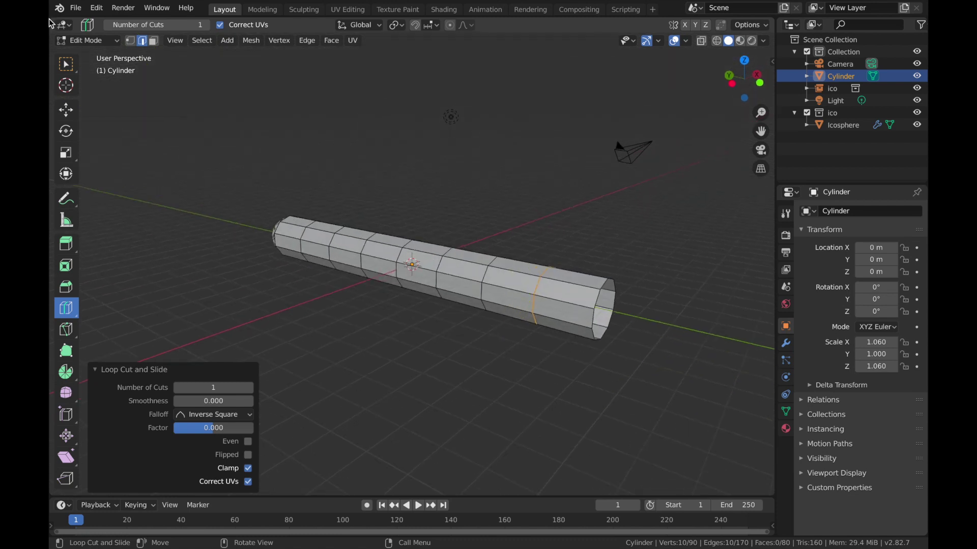
pyautogui.click(65, 65)
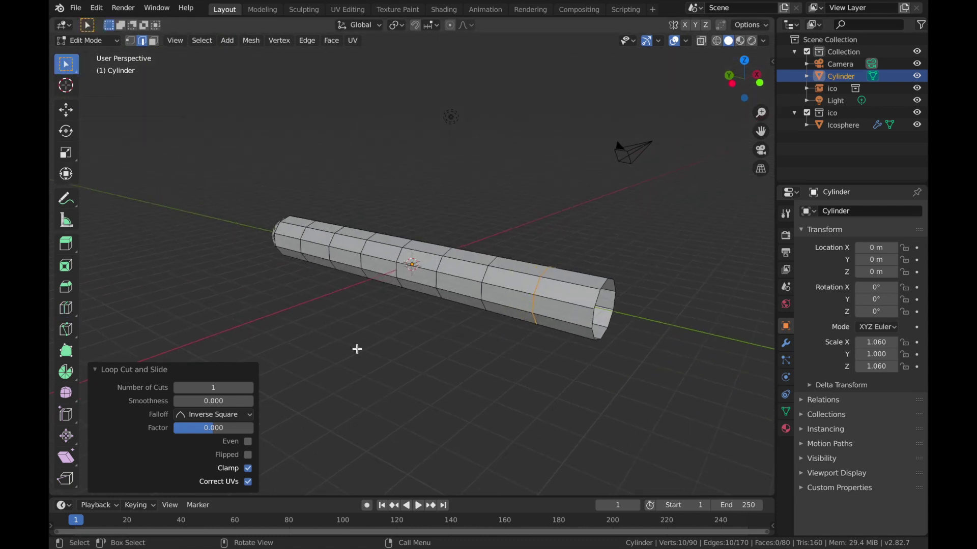
pyautogui.press('Tab')
pyautogui.moveTo(358, 349); pyautogui.dragTo(364, 360, button='middle')
pyautogui.keyDown('ctrl'); pyautogui.moveTo(595, 278); pyautogui.dragTo(621, 152, button='middle'); pyautogui.keyUp('ctrl')
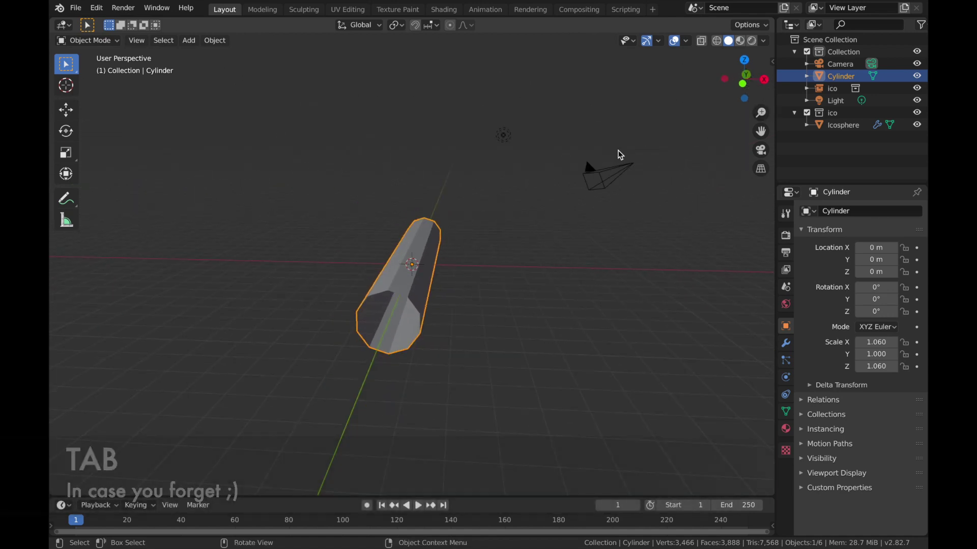
# Step: Delete the light from the scene
pyautogui.click(589, 168)
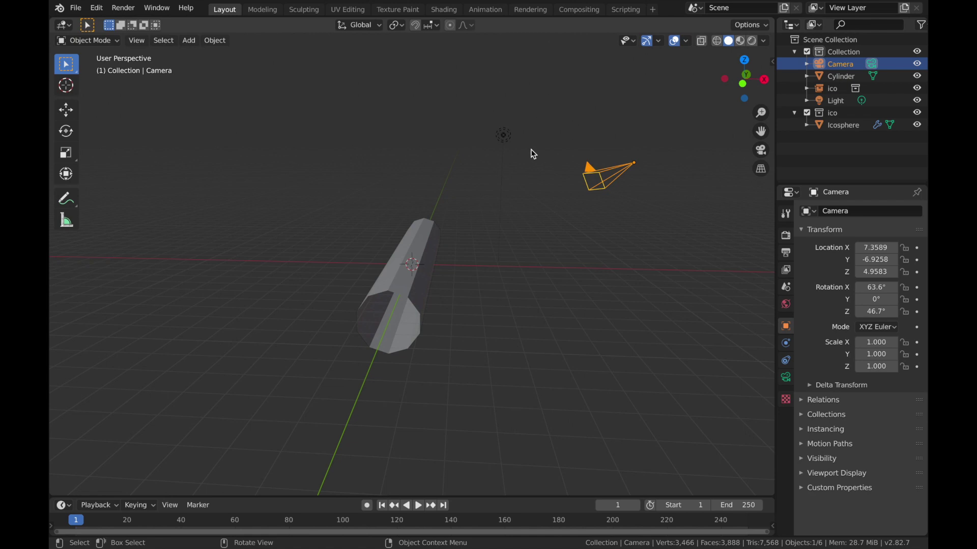
pyautogui.click(508, 136)
pyautogui.press('x')
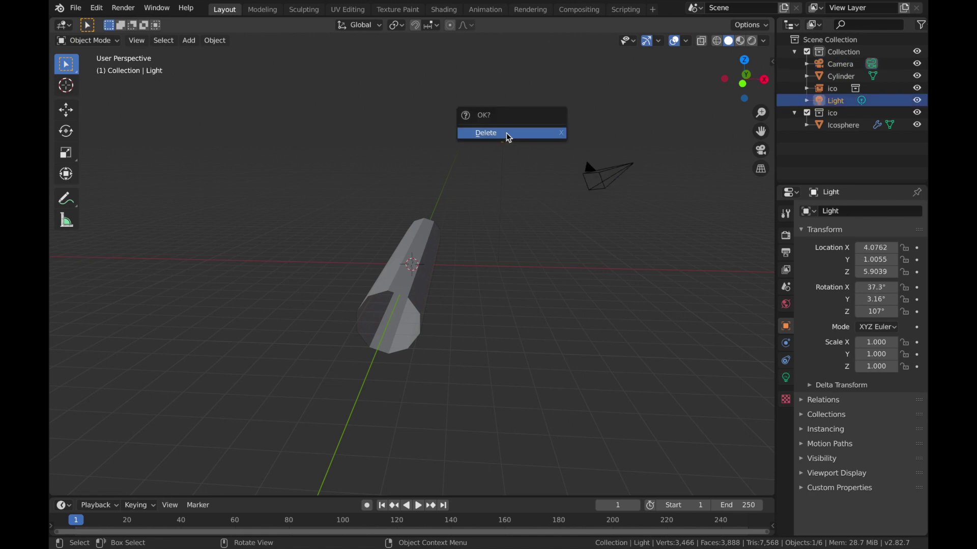
pyautogui.click(507, 133)
# Step: Reset the camera's location and rotation, then rotate it 90° on X
pyautogui.click(590, 170)
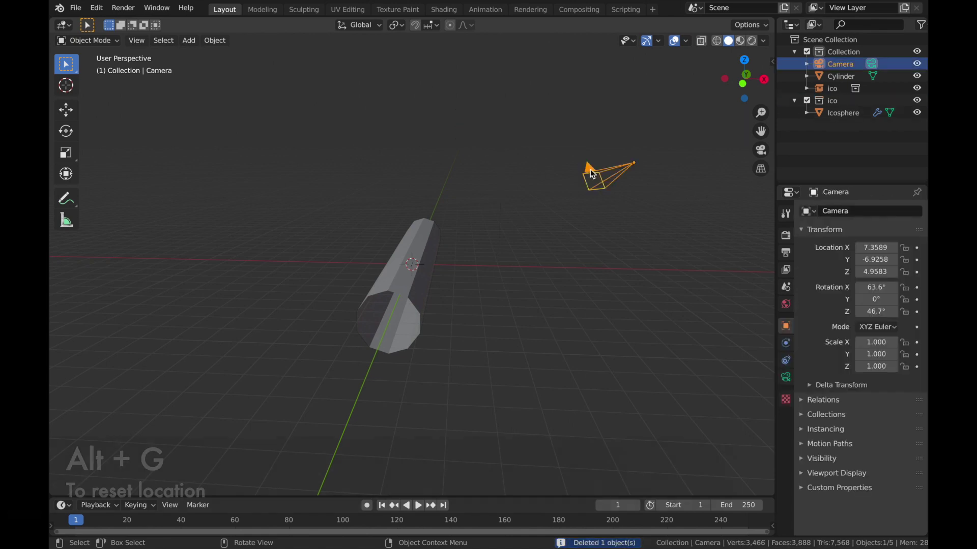
pyautogui.hotkey('alt', 'g')
pyautogui.hotkey('alt', 'r')
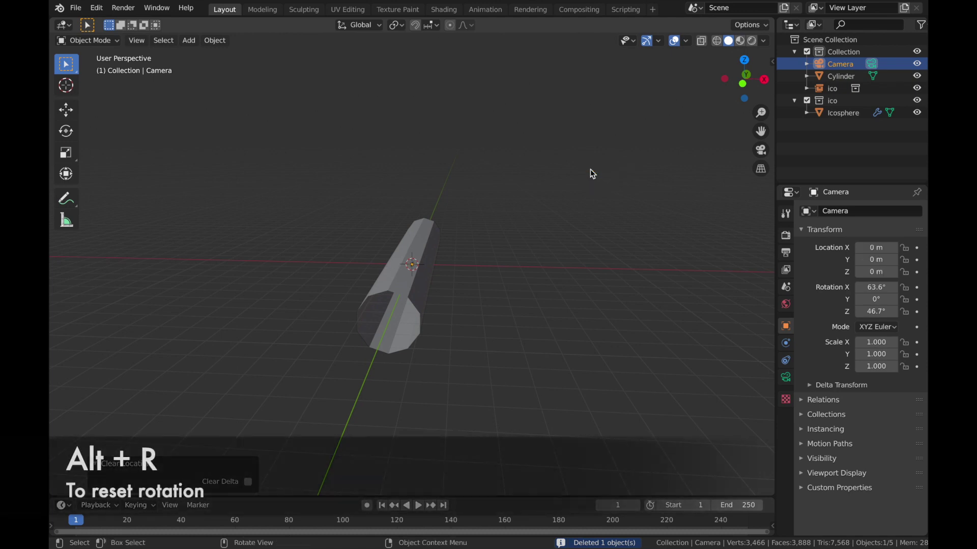
pyautogui.press('KP_Decimal')
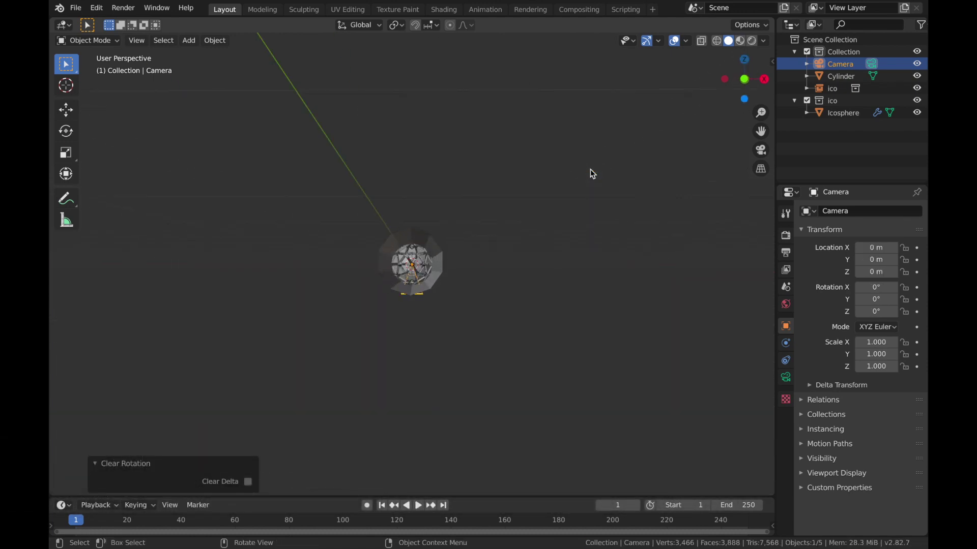
pyautogui.press('KP_2')
pyautogui.press('KP_2')
pyautogui.press('KP_2')
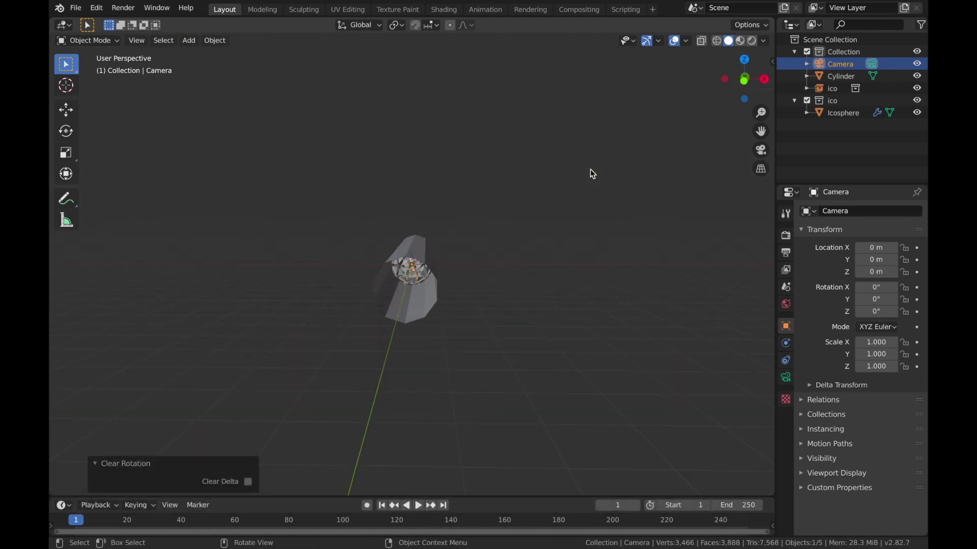
pyautogui.write('rx90')
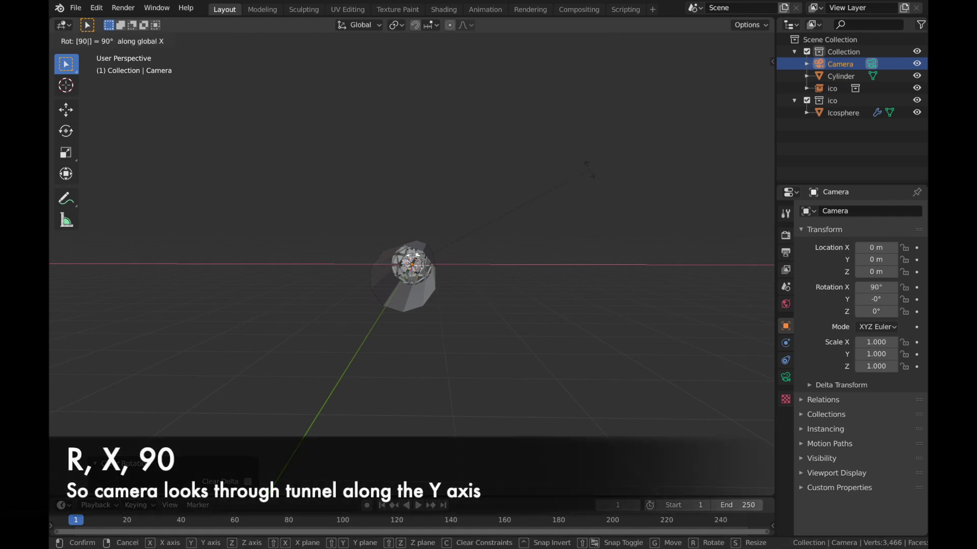
pyautogui.press('Return')
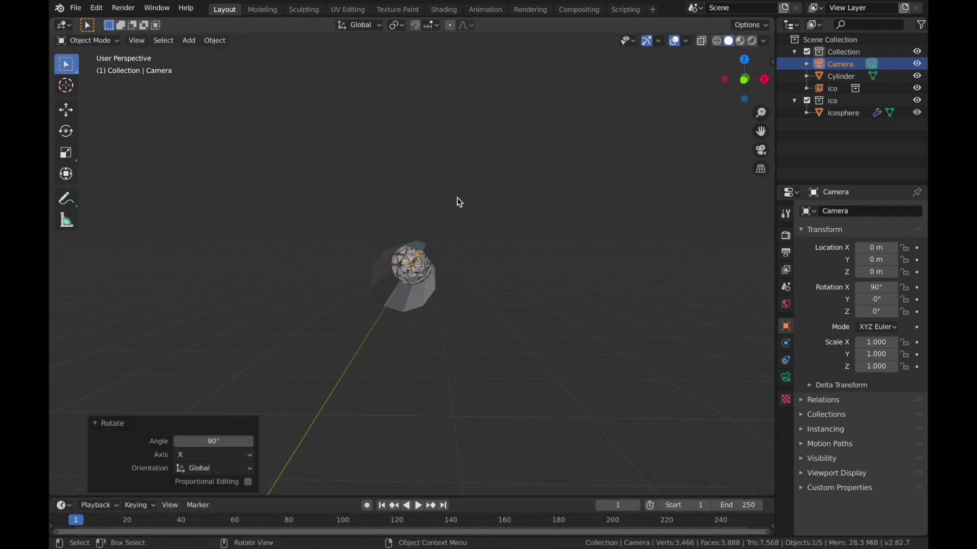
# Step: Move the camera to Y −8 m, check its view, then return to top view
pyautogui.press('g')
pyautogui.press('y')
pyautogui.write('-8')
pyautogui.press('Return')
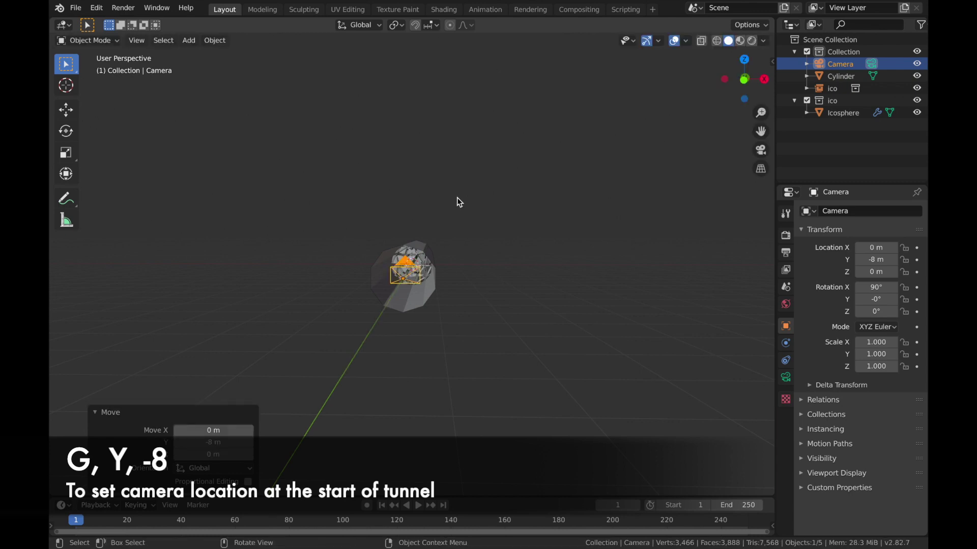
pyautogui.press('KP_0')
pyautogui.press('KP_0')
pyautogui.press('`')
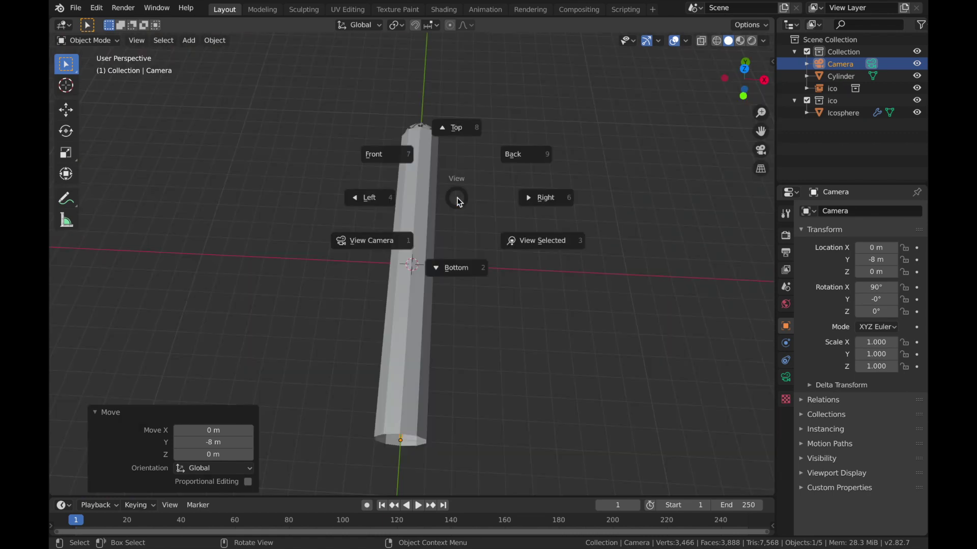
pyautogui.press('8')
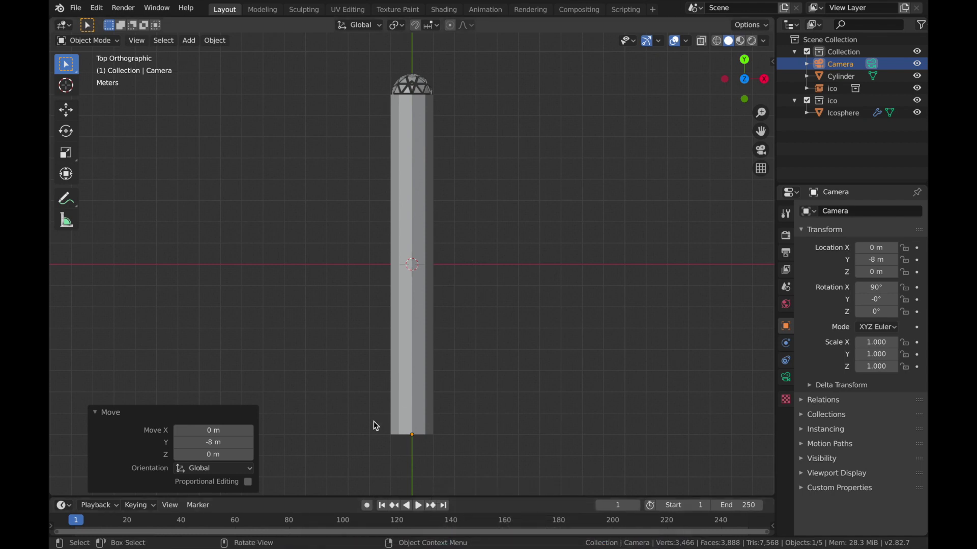
# Step: Switch to top view and set the timeline's End frame to 120
pyautogui.moveTo(373, 421); pyautogui.dragTo(373, 411, button='middle')
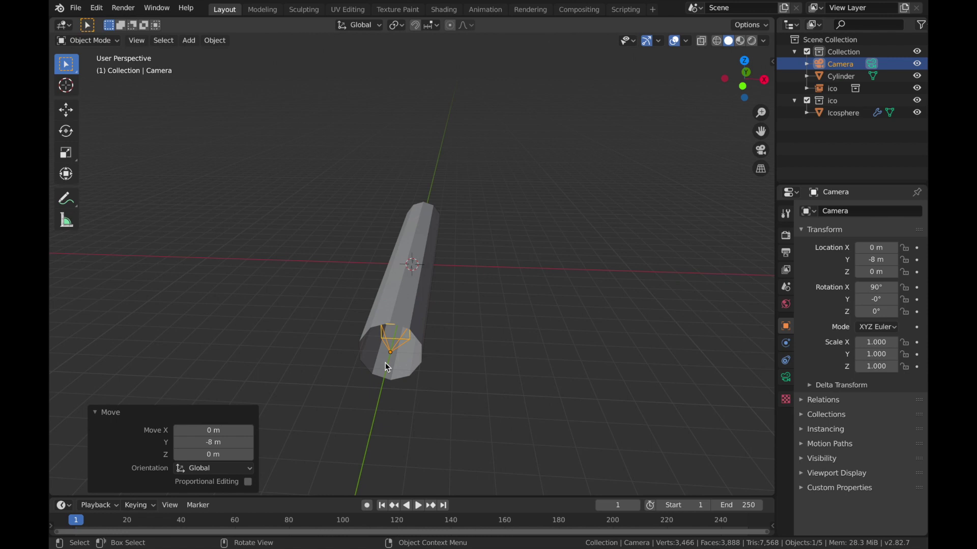
pyautogui.press('`')
pyautogui.click(383, 290)
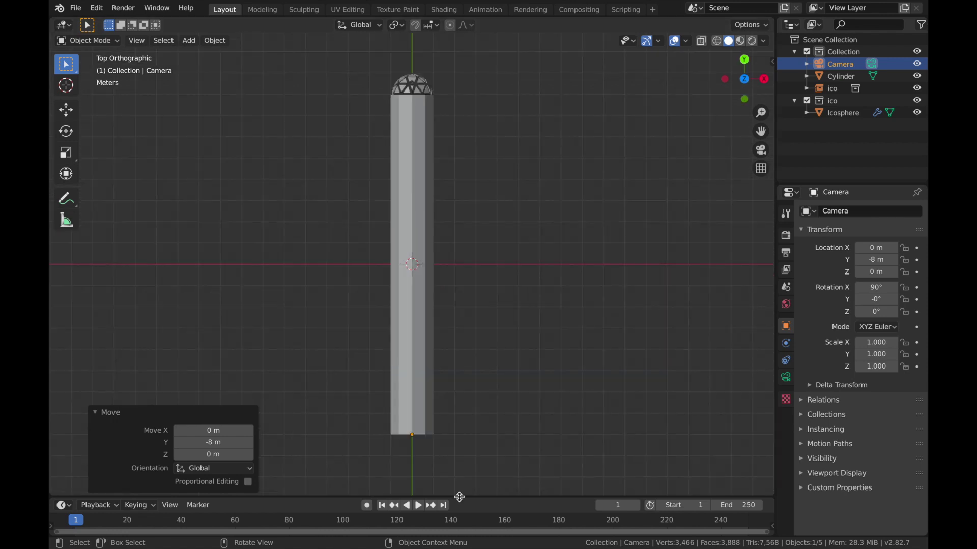
pyautogui.moveTo(460, 497); pyautogui.dragTo(460, 395)
pyautogui.click(740, 404)
pyautogui.write('1')
pyautogui.press('Return')
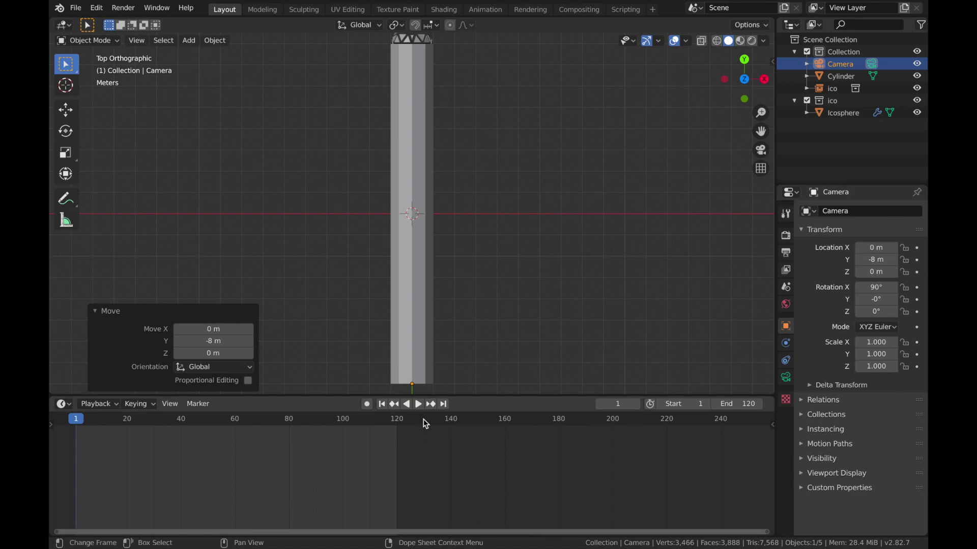
# Step: Keyframe the camera's Location Y at frame 1, then at 8 m on frame 121
pyautogui.click(917, 261)
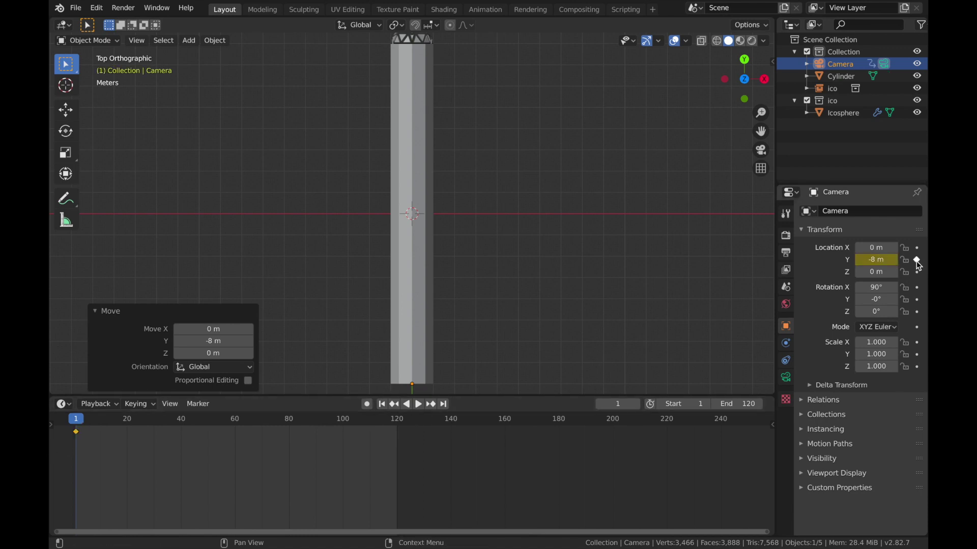
pyautogui.click(400, 422)
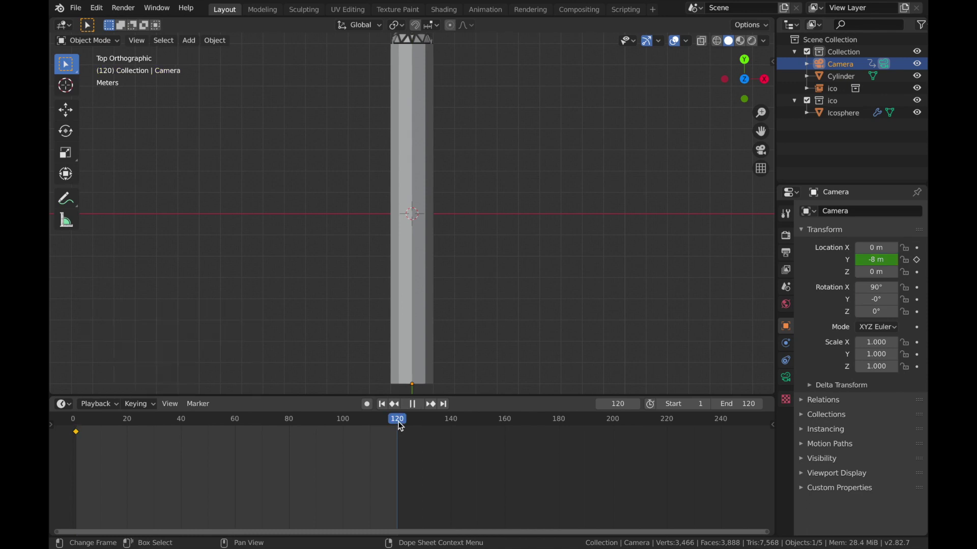
pyautogui.click(873, 257)
pyautogui.write('8')
pyautogui.press('Return')
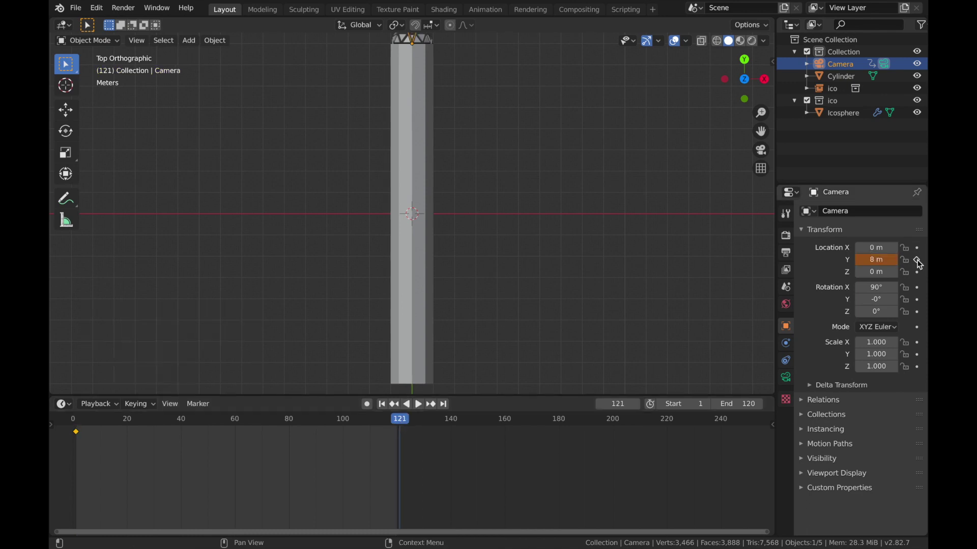
pyautogui.click(918, 261)
# Step: Play the flythrough in camera view, stop it, and select the tunnel cylinder
pyautogui.press('space')
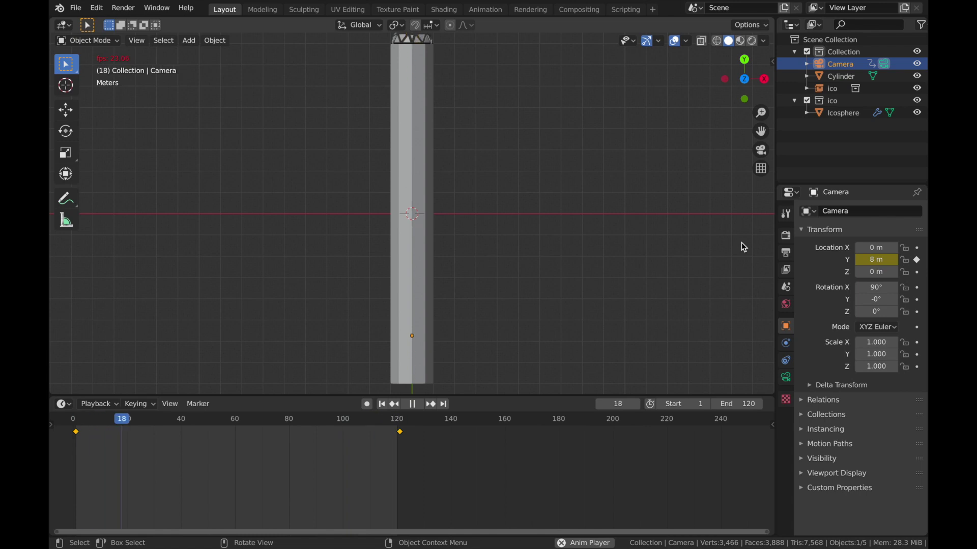
pyautogui.press('KP_0')
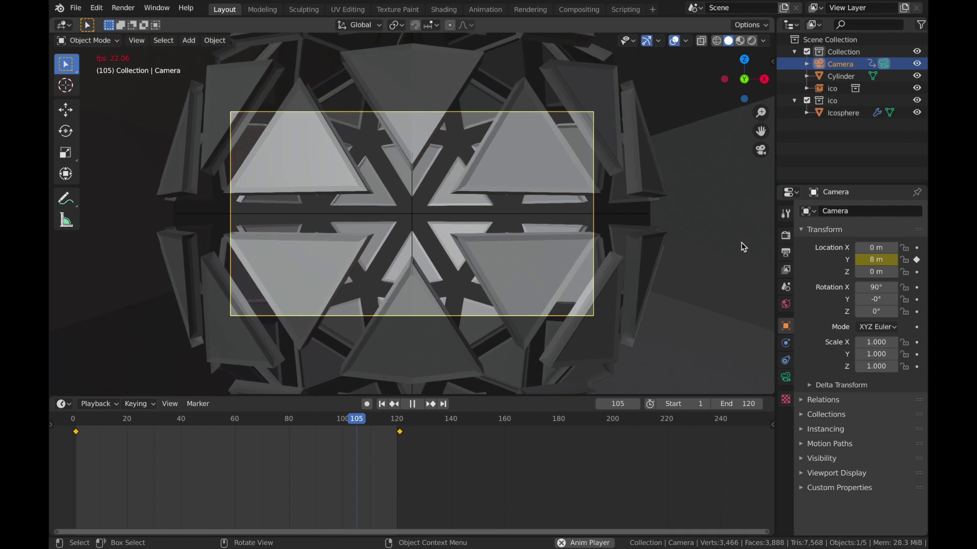
pyautogui.press('Escape')
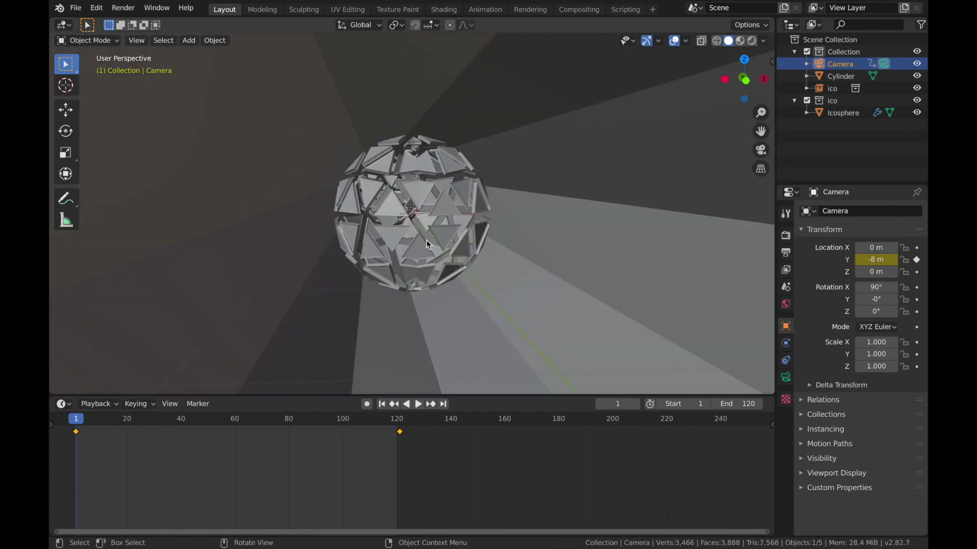
pyautogui.press('KP_0')
pyautogui.press('KP_0')
pyautogui.press('KP_0')
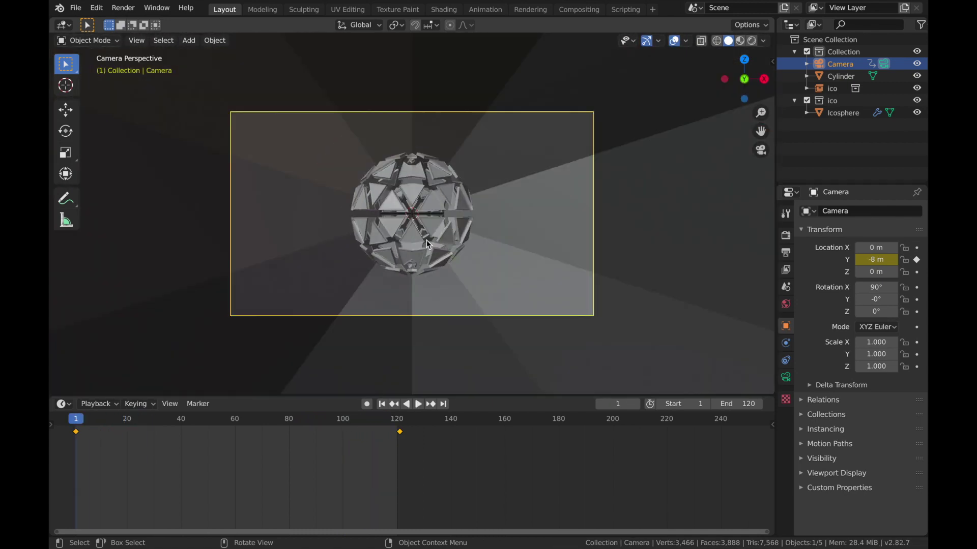
pyautogui.click(527, 249)
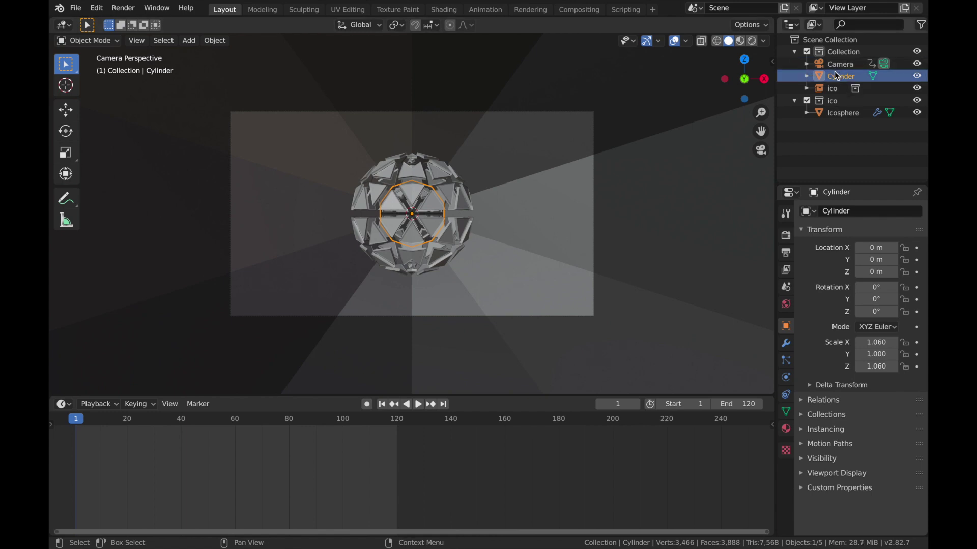
# Step: Add a Wireframe modifier to the tunnel cylinder with 0.01 m thickness
pyautogui.click(785, 429)
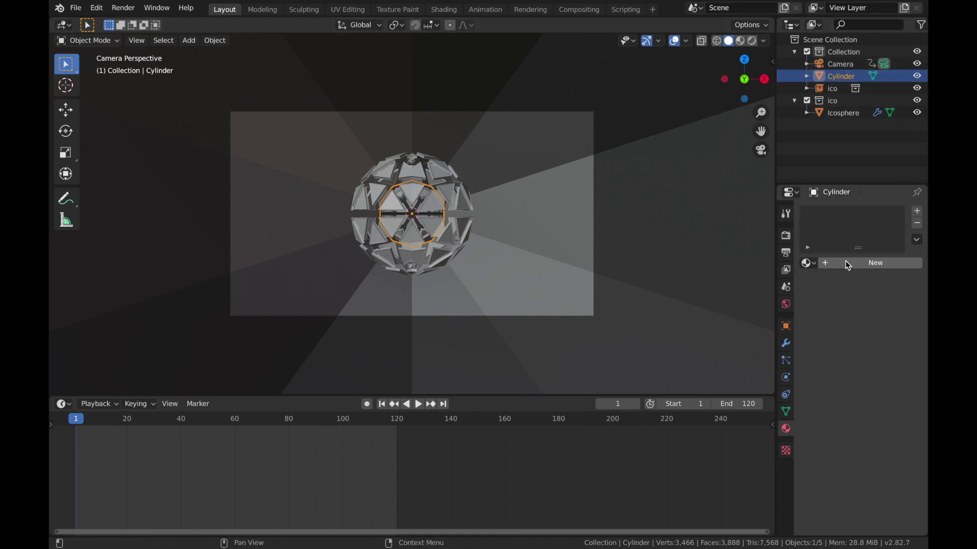
pyautogui.click(786, 344)
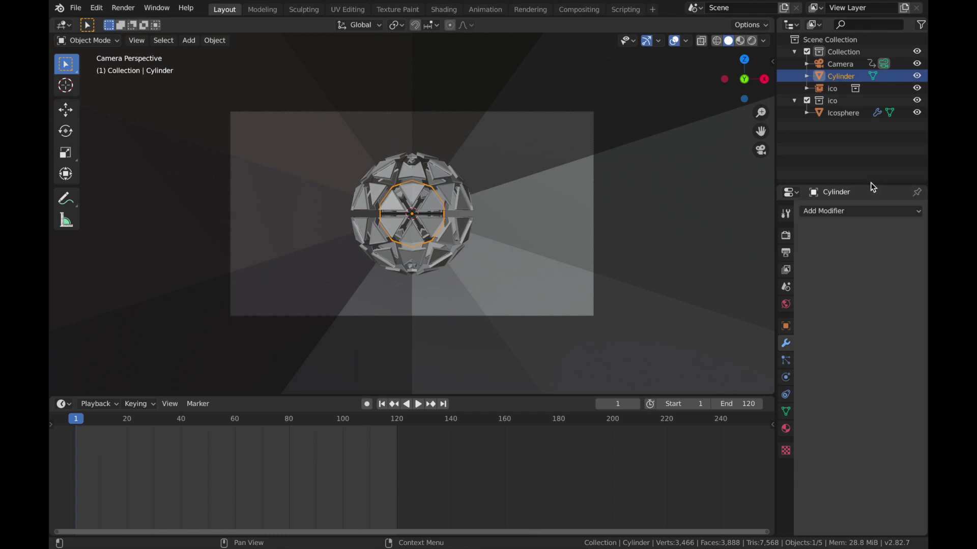
pyautogui.click(833, 213)
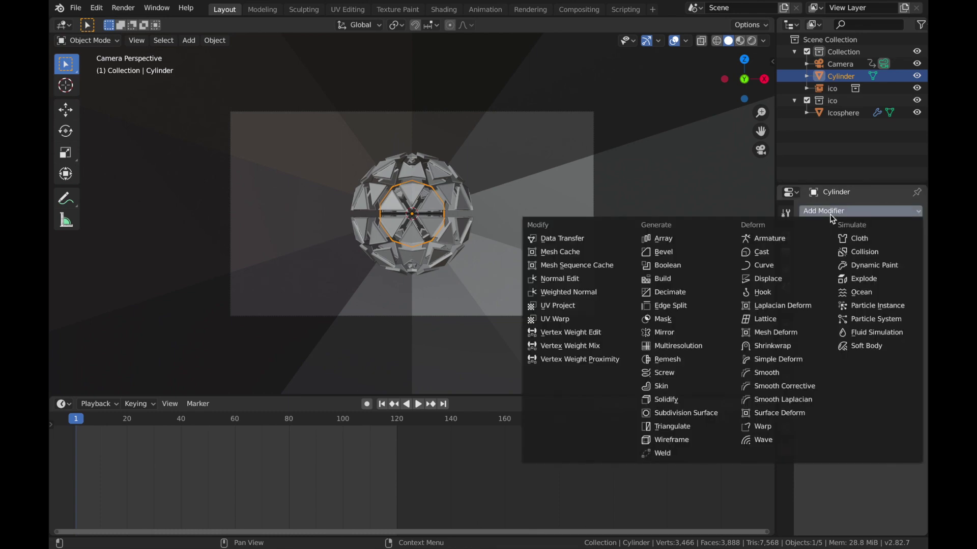
pyautogui.click(656, 440)
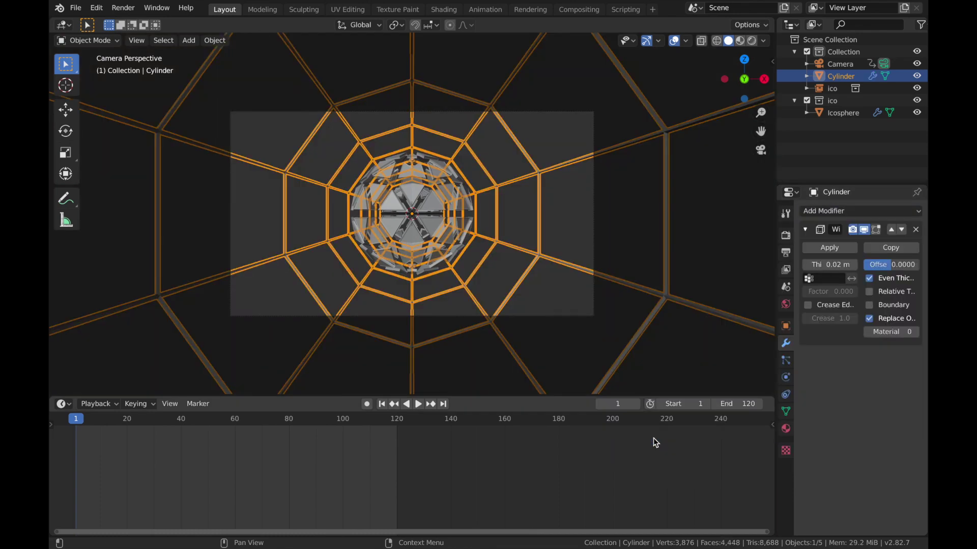
pyautogui.click(808, 265)
pyautogui.write('0.015 m')
pyautogui.press('BackSpace')
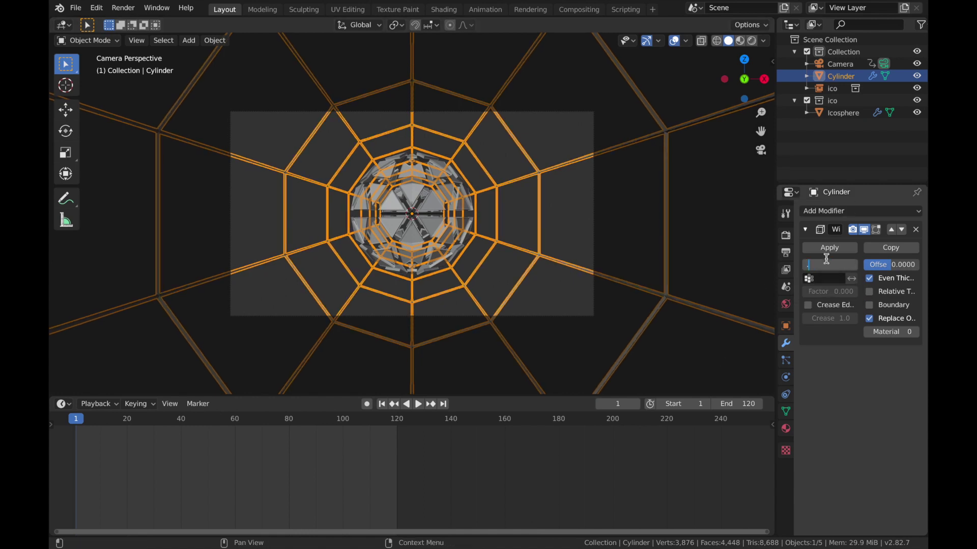
pyautogui.write('.01')
pyautogui.press('Return')
pyautogui.click(813, 173)
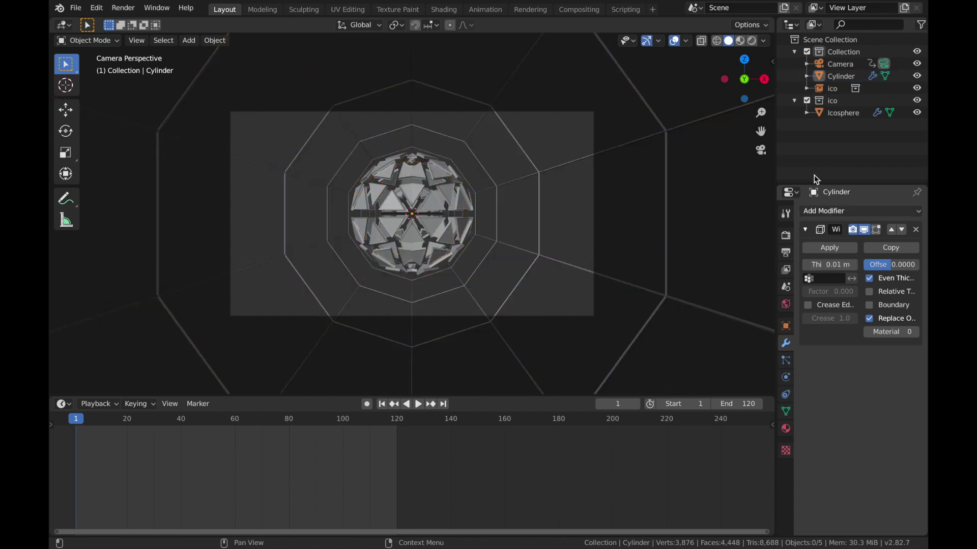
pyautogui.click(847, 75)
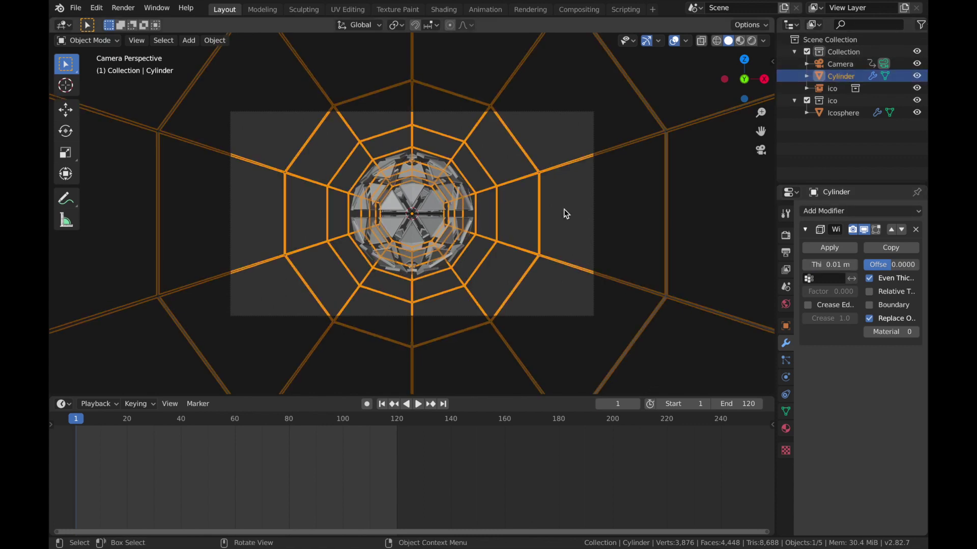
# Step: Duplicate the tunnel in place and remove the Wireframe modifier from the copy
pyautogui.hotkey('shift', 'd')
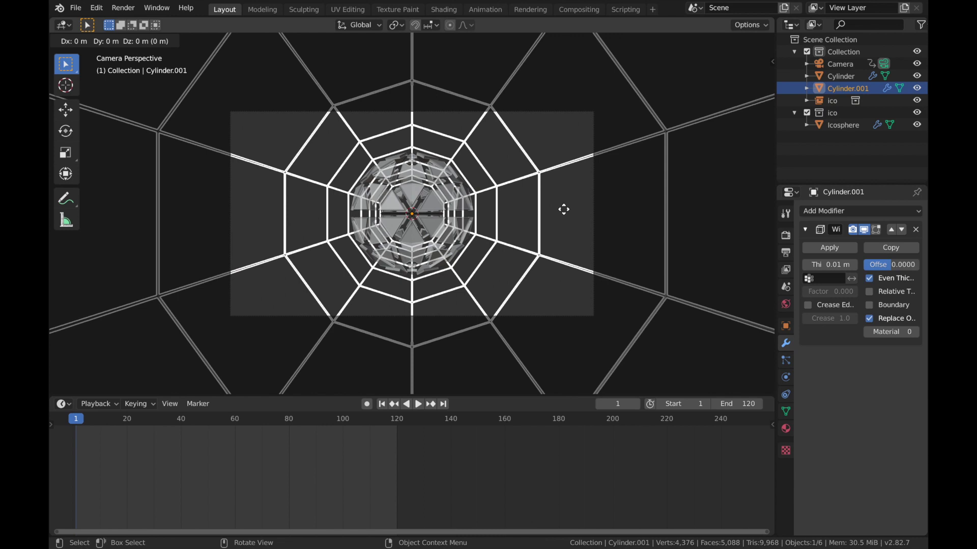
pyautogui.rightClick(564, 209)
pyautogui.click(840, 76)
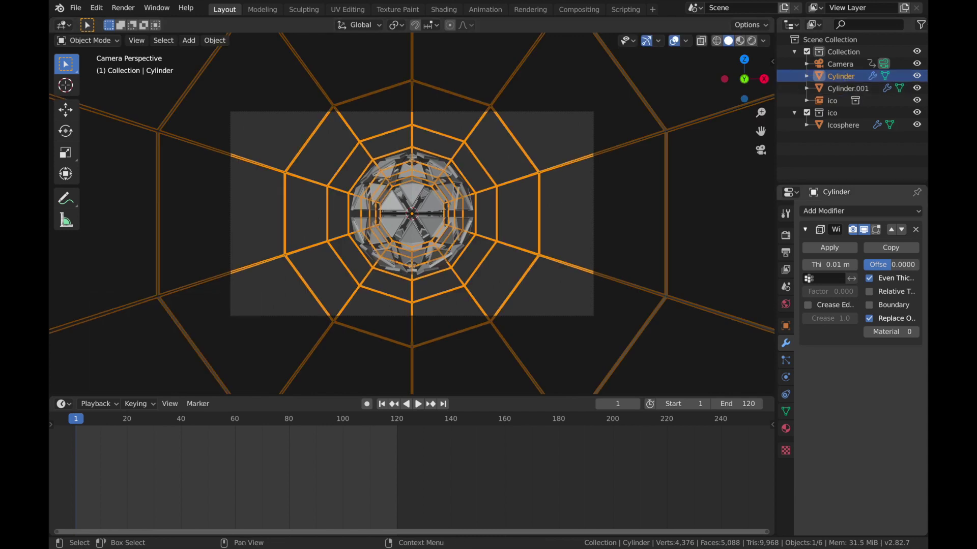
pyautogui.click(858, 88)
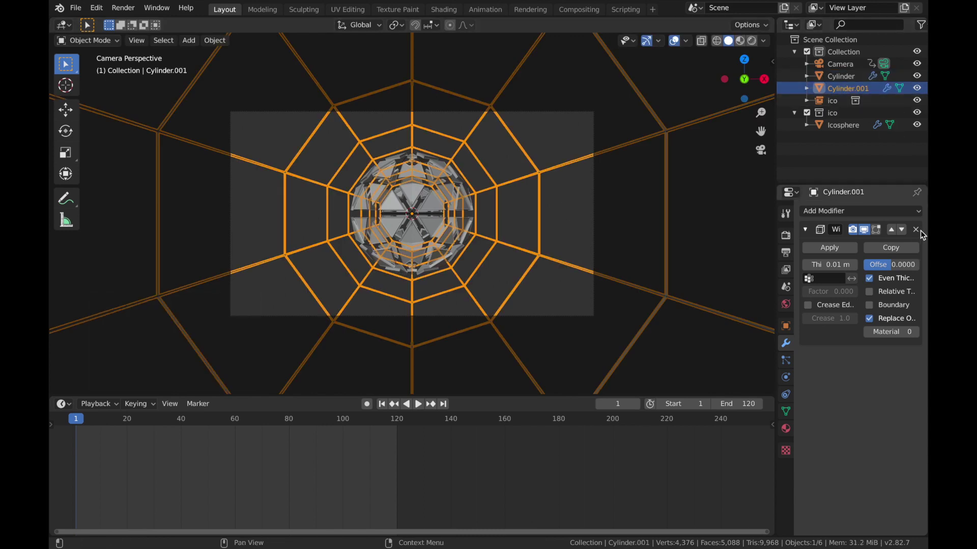
pyautogui.click(917, 230)
# Step: Rename the original 'Tunnel wire' and the copy 'Tunnel Reflect'
pyautogui.doubleClick(834, 76)
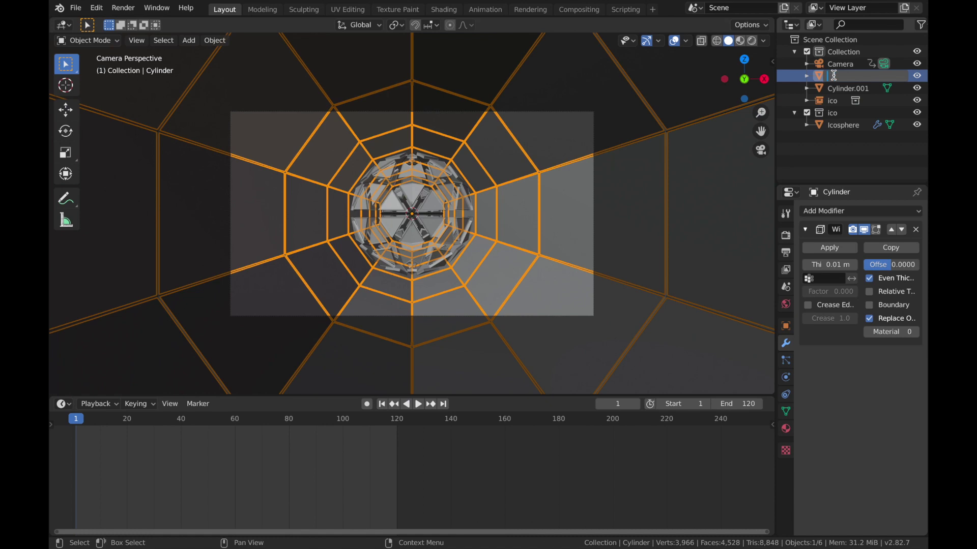
pyautogui.write('Tunnel wire')
pyautogui.press('Return')
pyautogui.click(845, 75)
pyautogui.doubleClick(845, 76)
pyautogui.press('BackSpace')
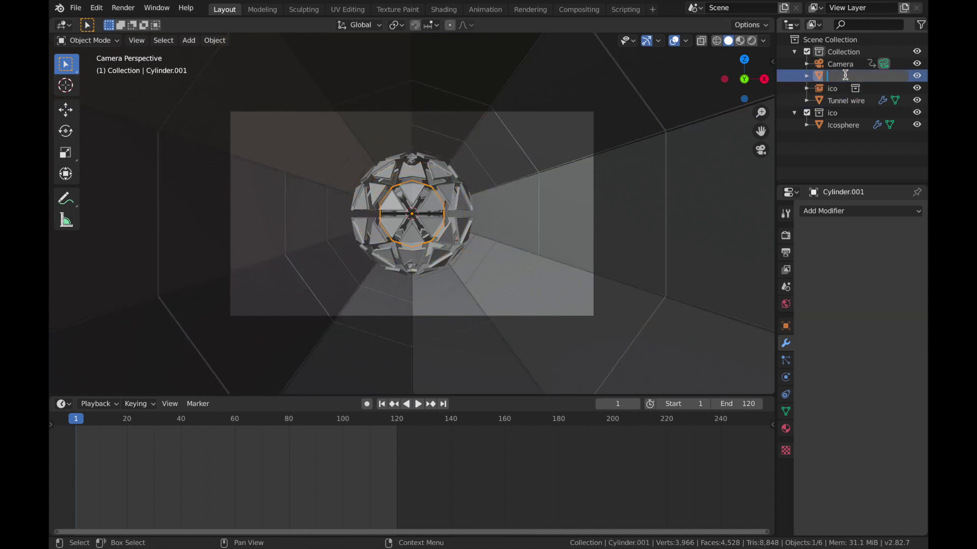
pyautogui.write('Tunnel Reflect')
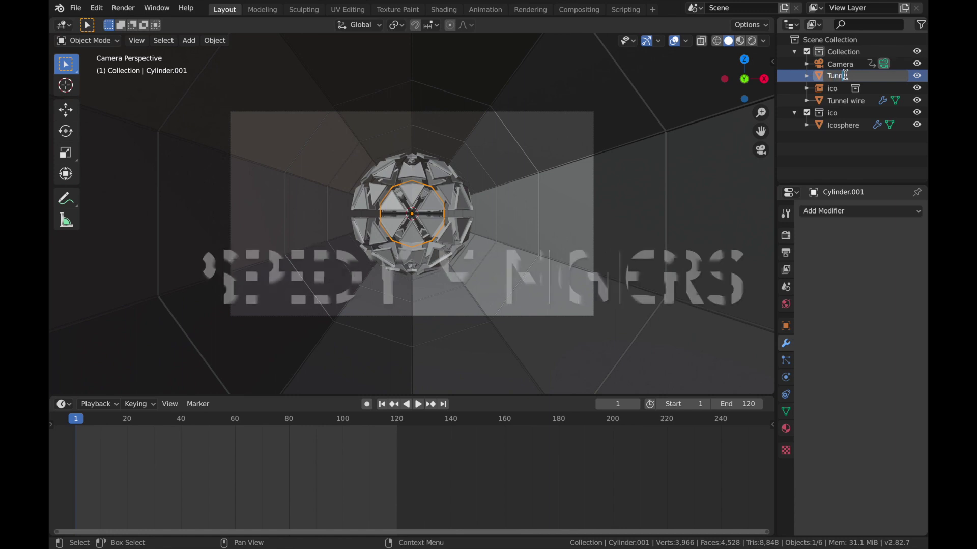
pyautogui.press('Return')
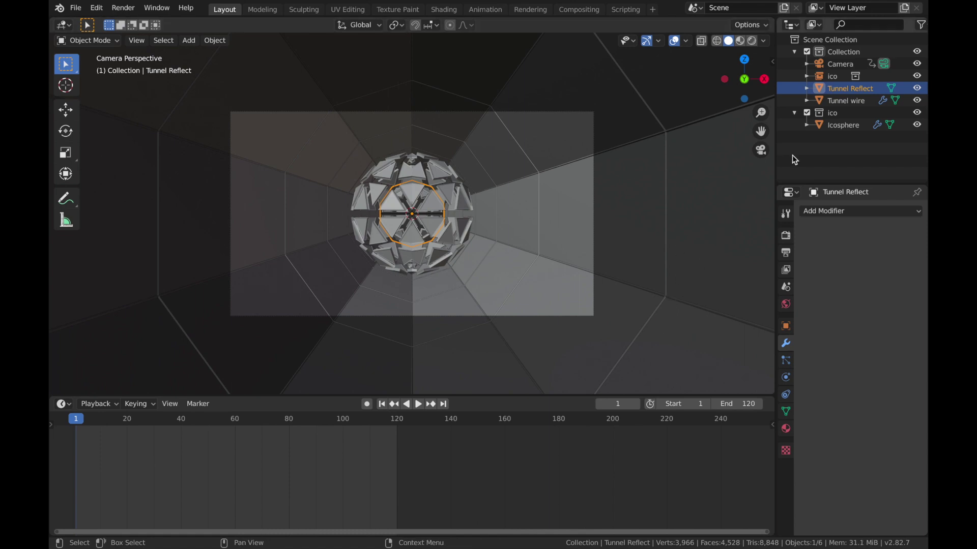
pyautogui.click(836, 101)
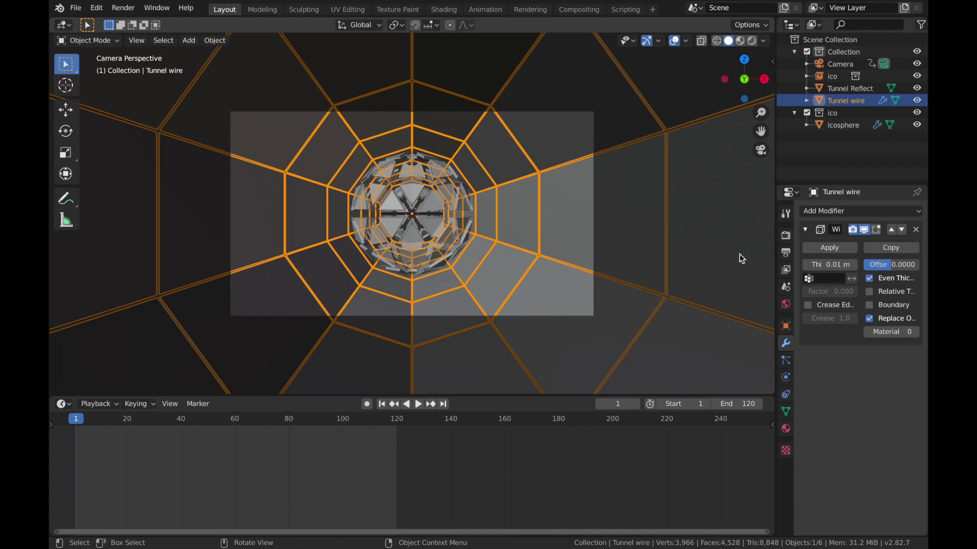
# Step: Scale Tunnel Reflect to 1.24 on X and Z, then return to camera view
pyautogui.click(852, 90)
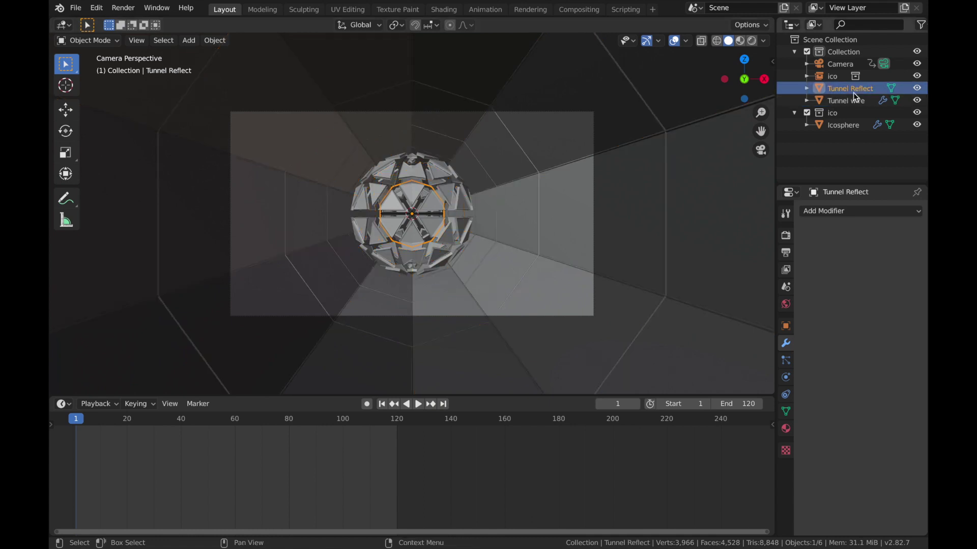
pyautogui.click(845, 101)
pyautogui.click(852, 89)
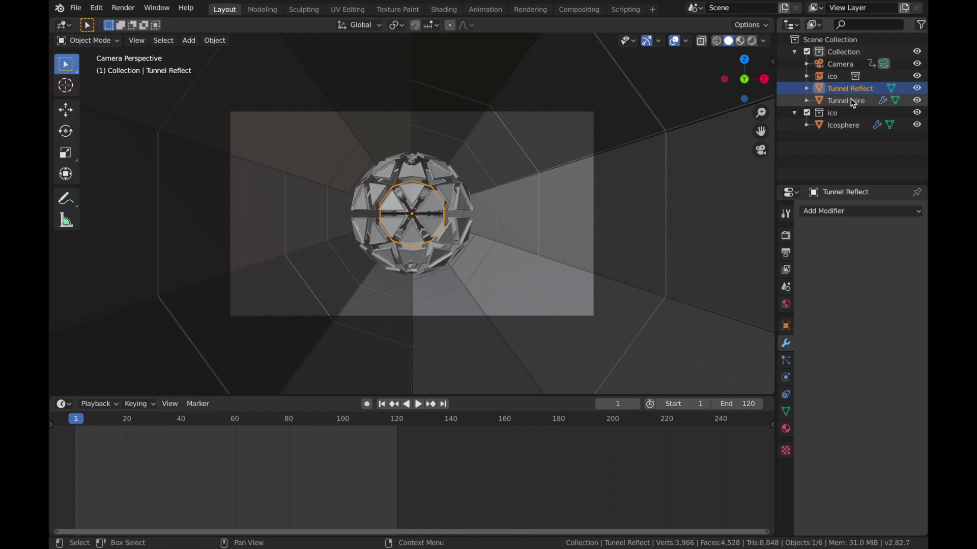
pyautogui.click(787, 328)
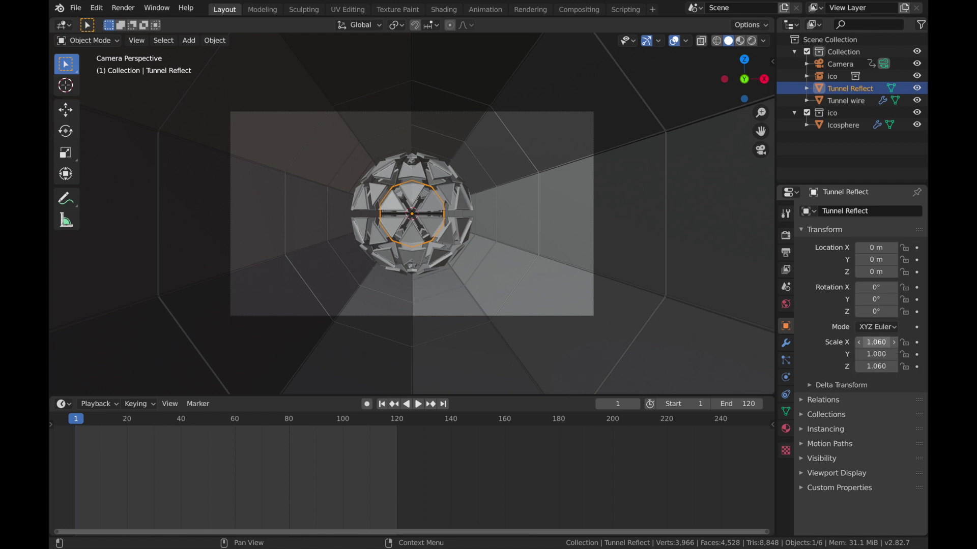
pyautogui.moveTo(876, 342); pyautogui.dragTo(895, 341)
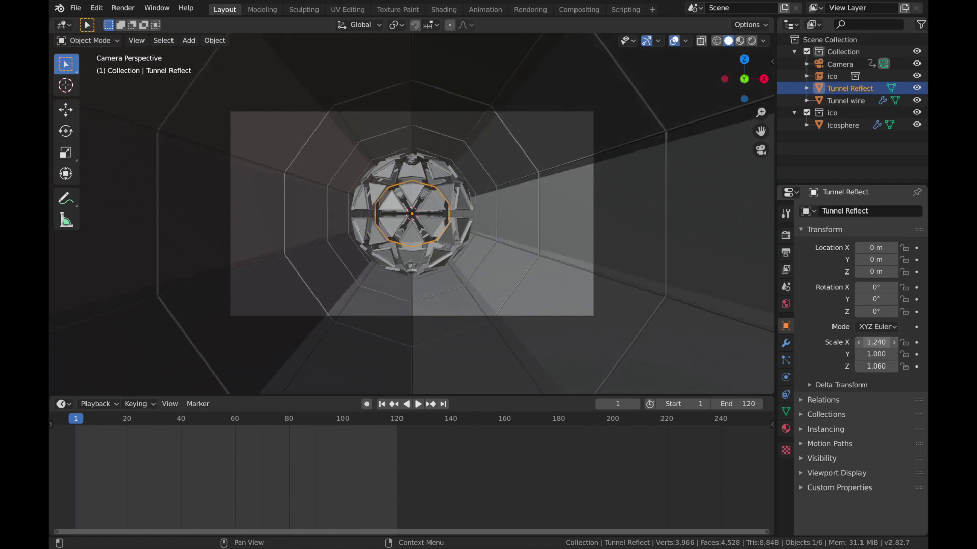
pyautogui.click(876, 342)
pyautogui.press('Return')
pyautogui.hotkey('ctrl', 'v')
pyautogui.moveTo(397, 224); pyautogui.dragTo(391, 229, button='middle')
pyautogui.press('KP_0')
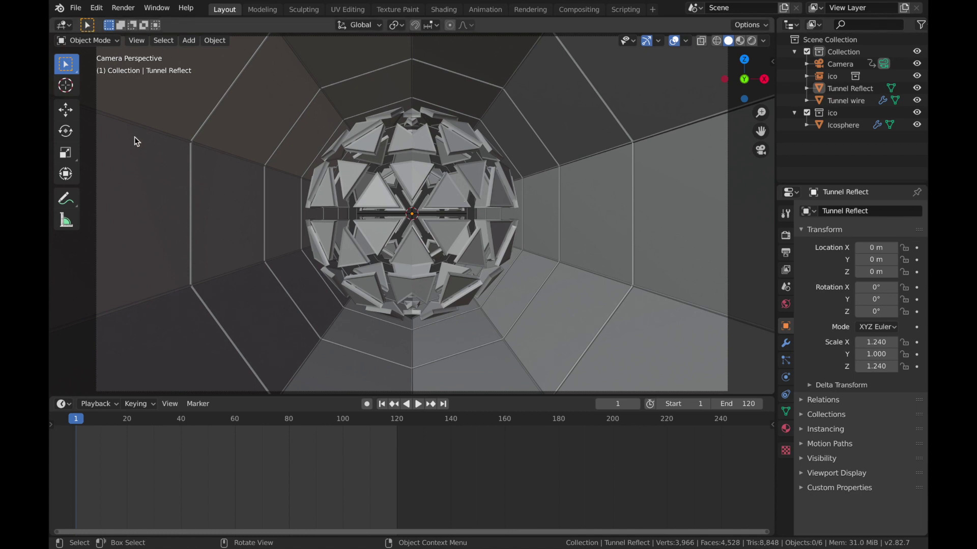
pyautogui.click(78, 10)
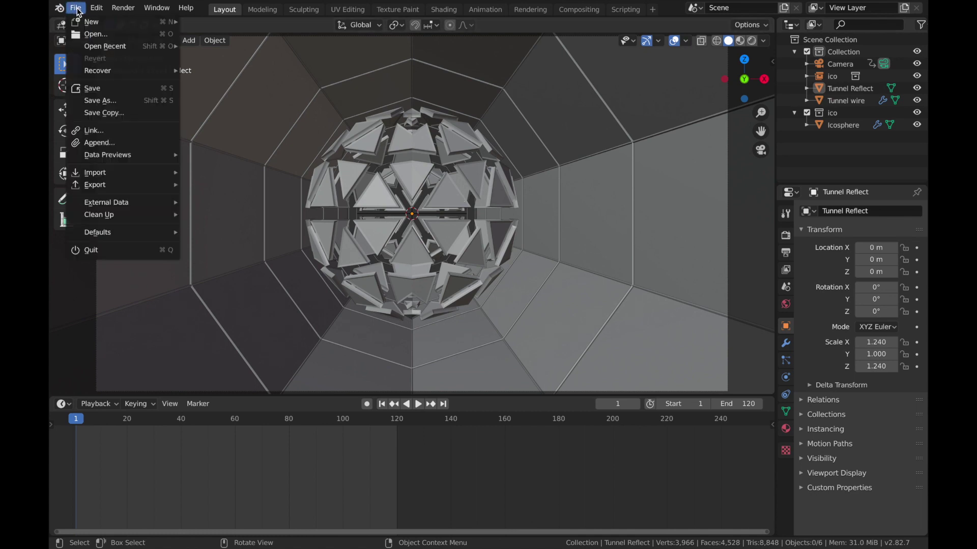
# Step: Save the scene as 'Hyper Space Tunnel Tut.blend' and switch the viewport to Rendered shading
pyautogui.click(116, 101)
pyautogui.write('Hyper Space Tunnel Tut.blend')
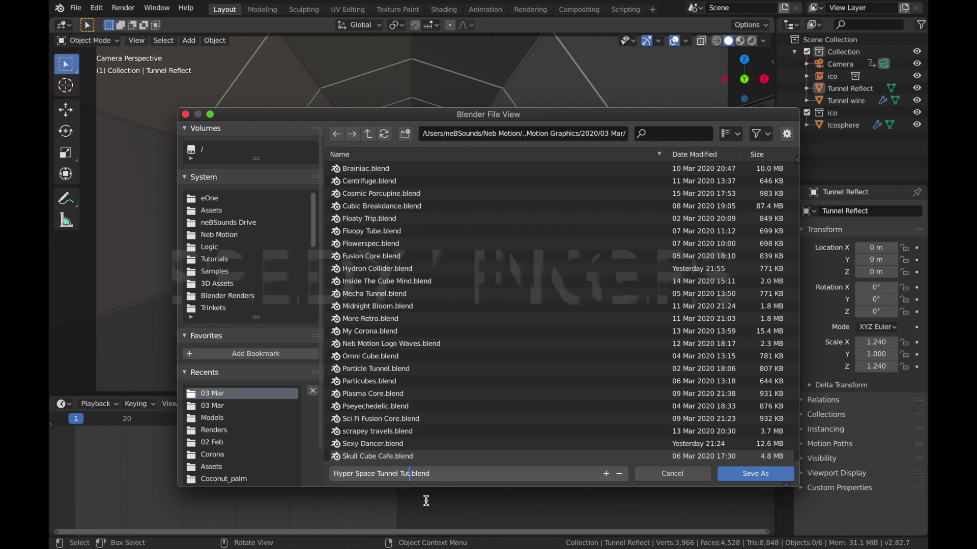
pyautogui.press('Return')
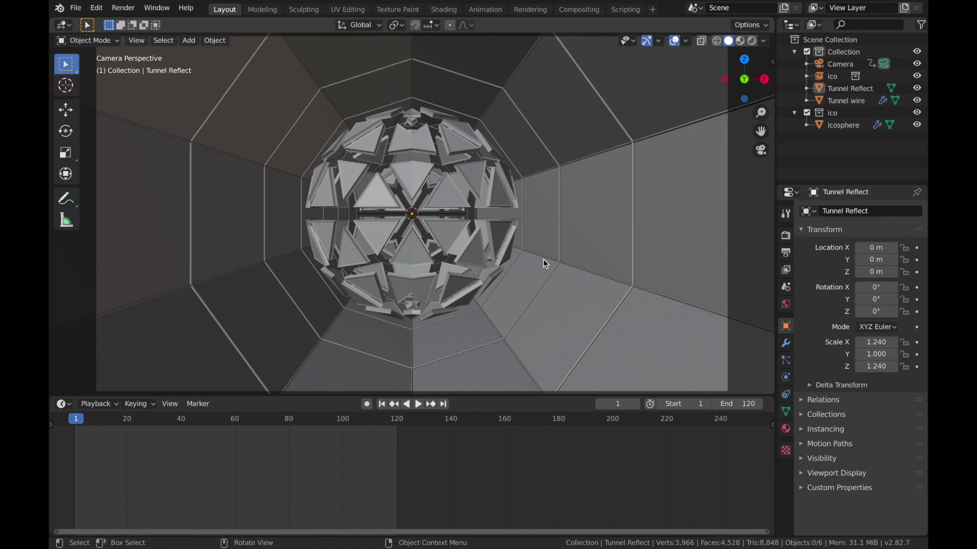
pyautogui.press('z')
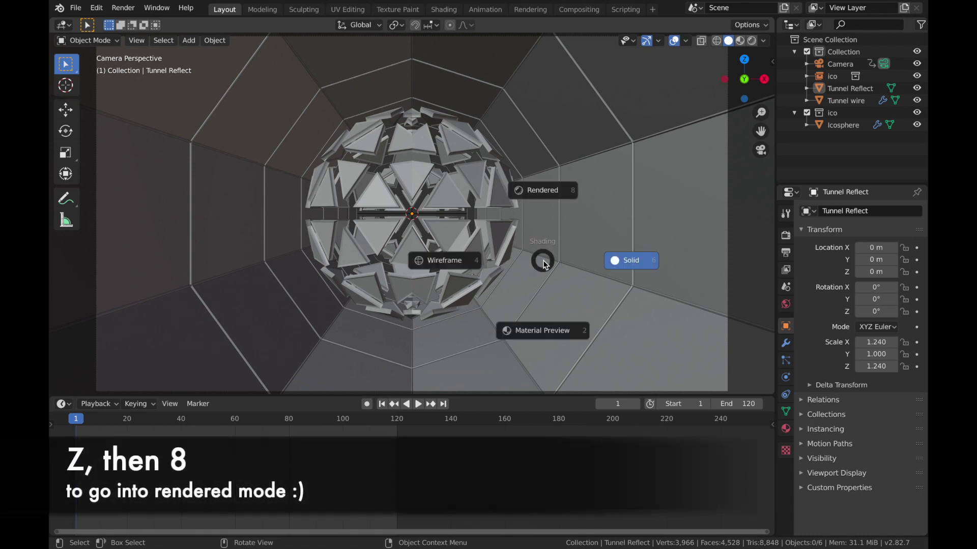
pyautogui.press('8')
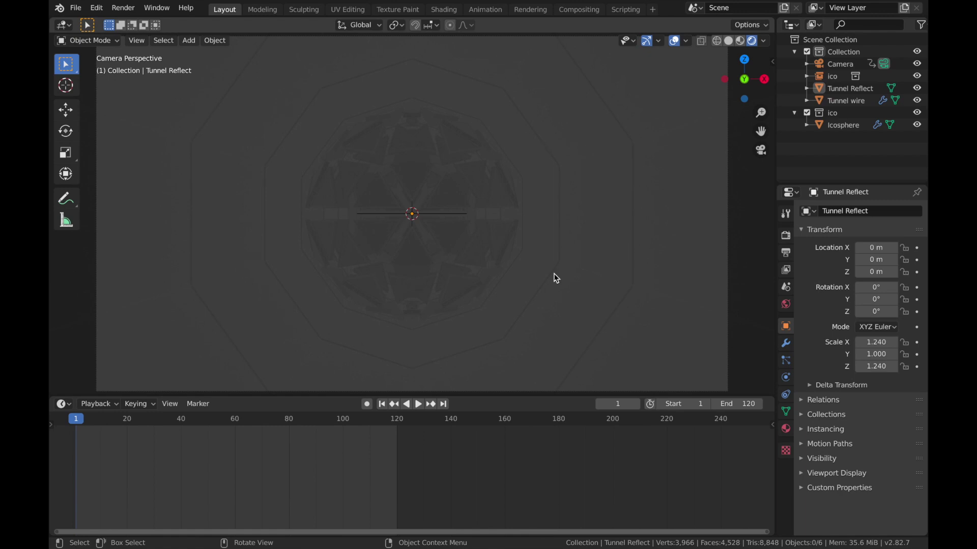
# Step: Select Tunnel wire, toggle Edit Mode in and out, and show its Wireframe modifier
pyautogui.click(847, 100)
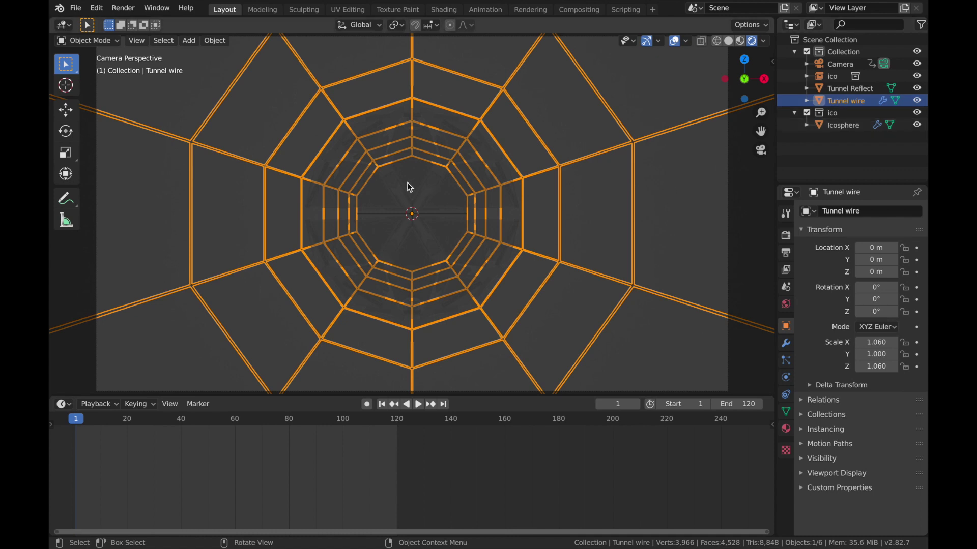
pyautogui.press('Tab')
pyautogui.press('Tab')
pyautogui.press('Tab')
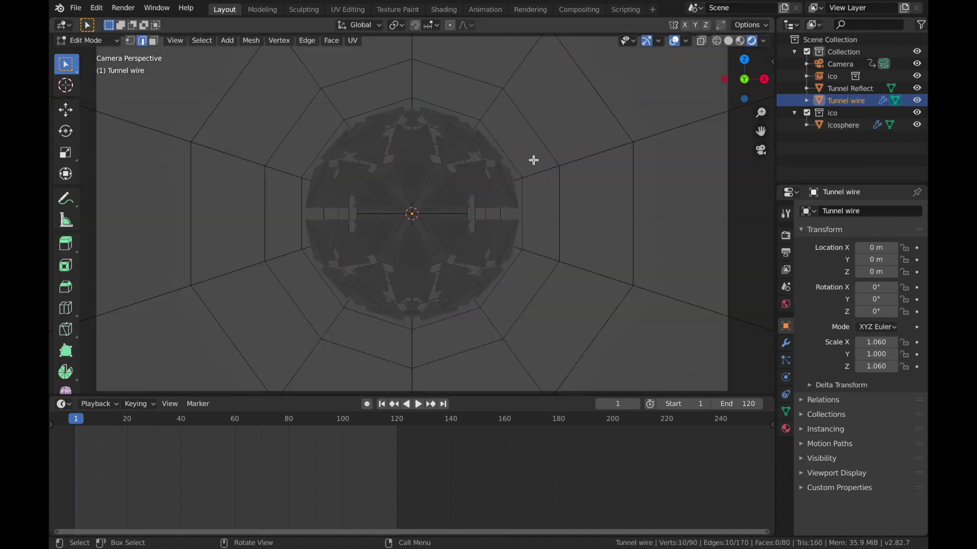
pyautogui.press('Tab')
pyautogui.press('Tab')
pyautogui.press('Tab')
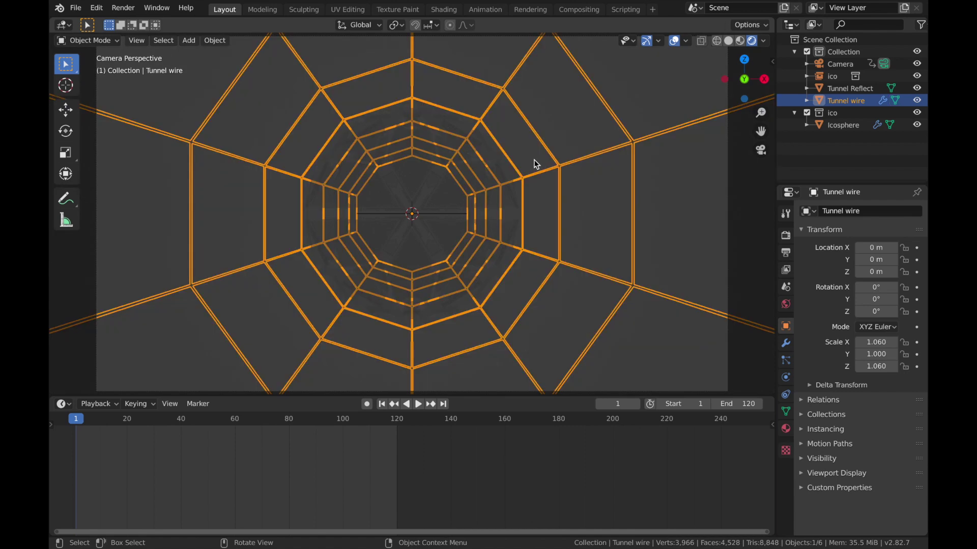
pyautogui.click(786, 343)
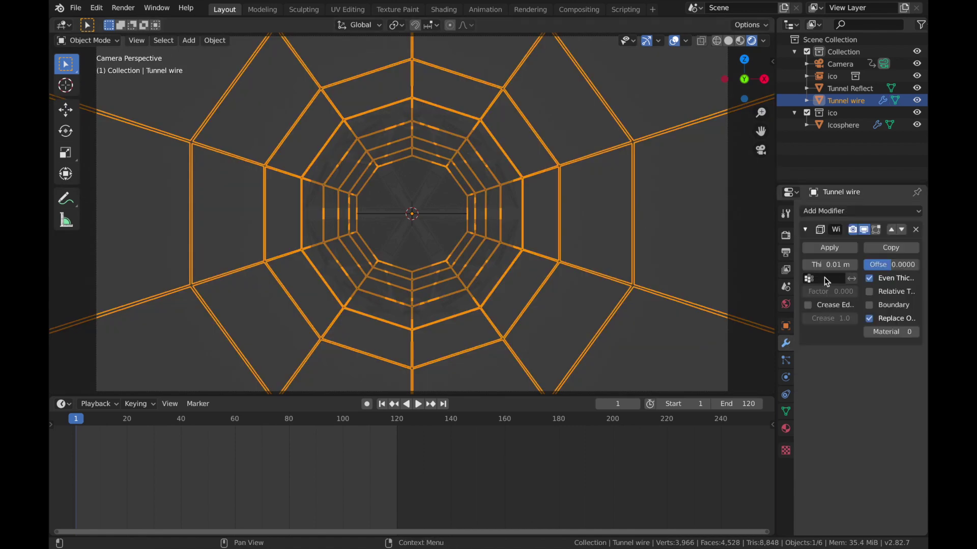
# Step: Apply Tunnel wire's Wireframe modifier and enter Edit Mode with face selection
pyautogui.click(831, 249)
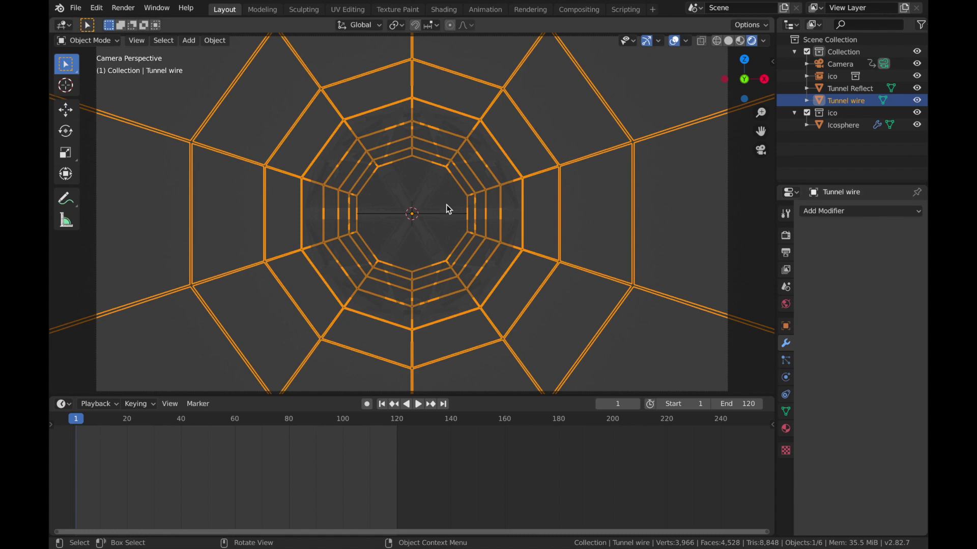
pyautogui.press('Tab')
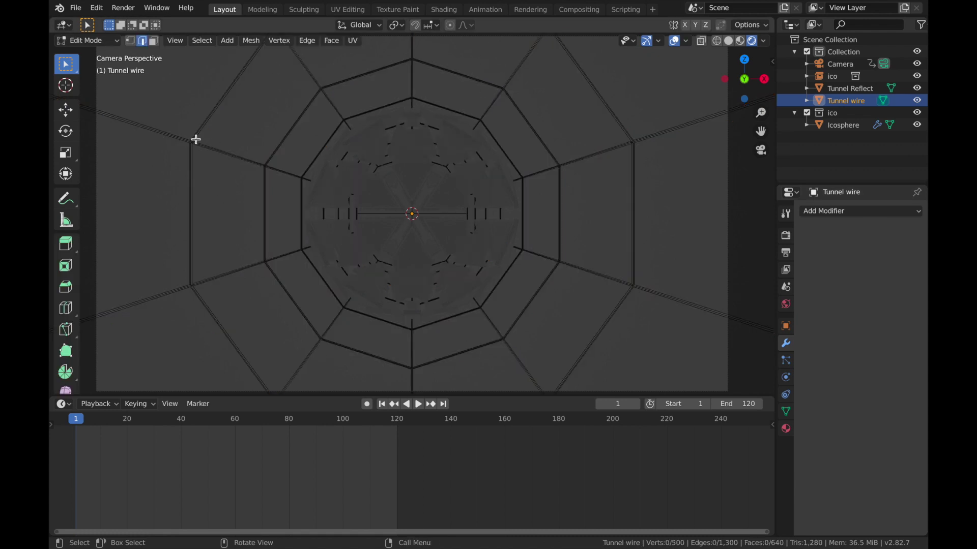
pyautogui.click(153, 41)
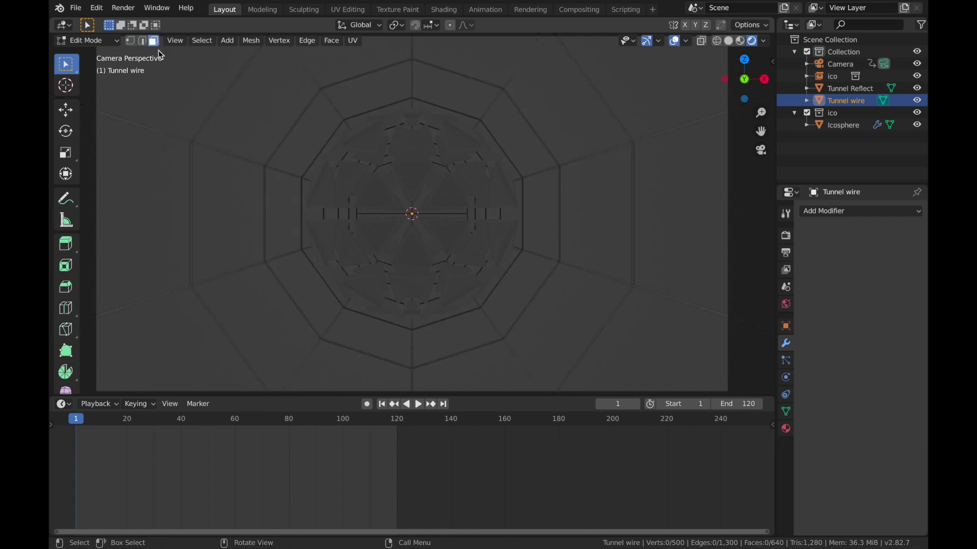
# Step: Try selecting individual strut faces, ending on a thin diagonal face at upper left
pyautogui.click(200, 130)
pyautogui.click(320, 87)
pyautogui.click(412, 62)
pyautogui.hotkey('alt', 'a')
pyautogui.click(163, 135)
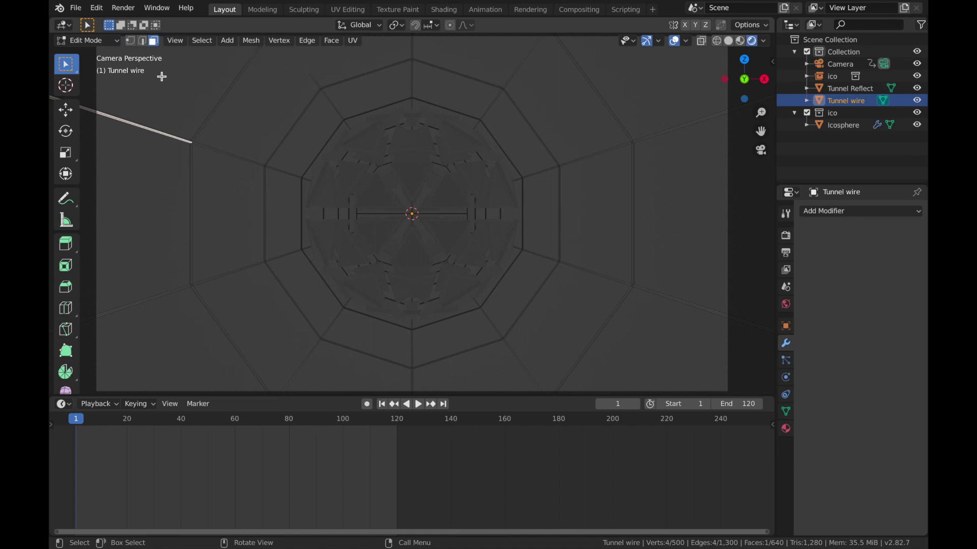
pyautogui.click(200, 43)
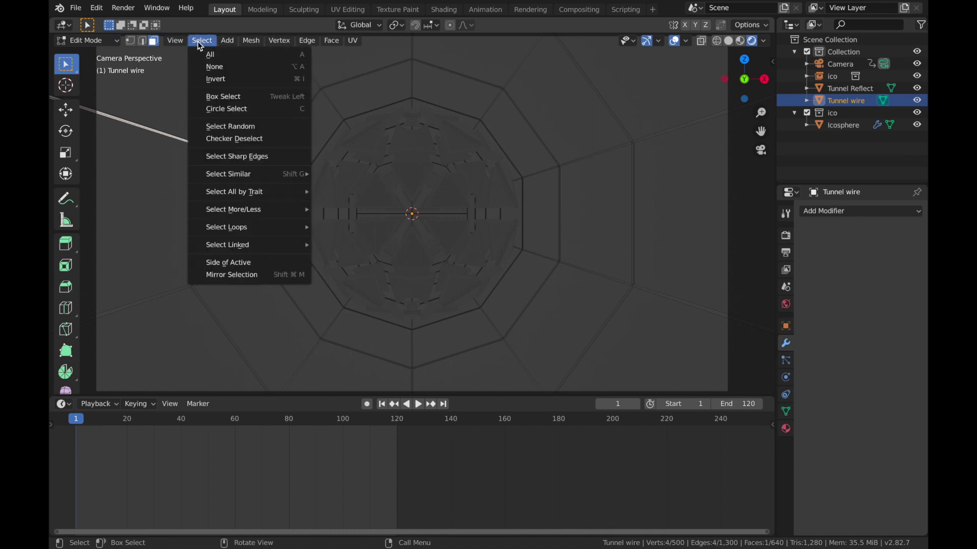
# Step: Select Random with Percent lowered to about 19%, then create Material.001 for Tunnel wire
pyautogui.click(231, 125)
pyautogui.moveTo(209, 354); pyautogui.dragTo(251, 366)
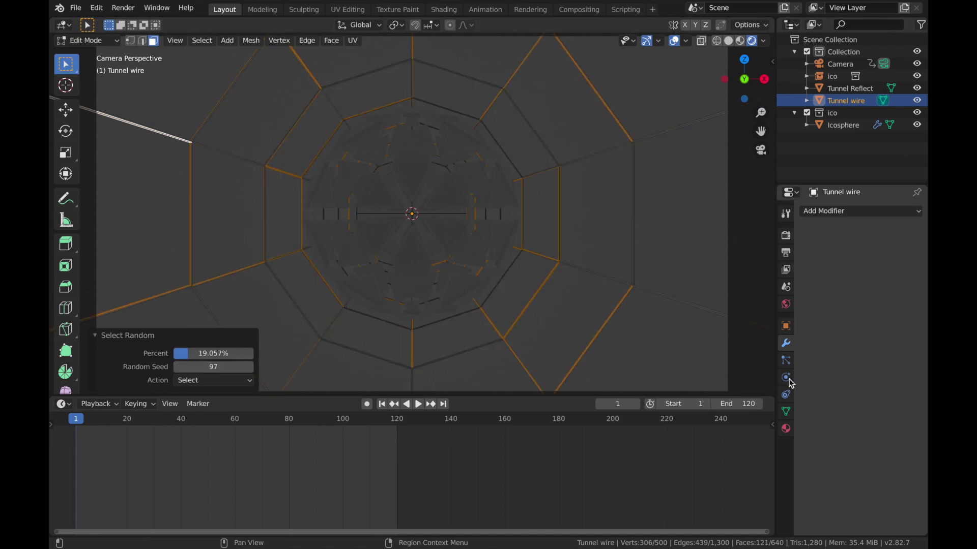
pyautogui.click(785, 430)
pyautogui.click(842, 263)
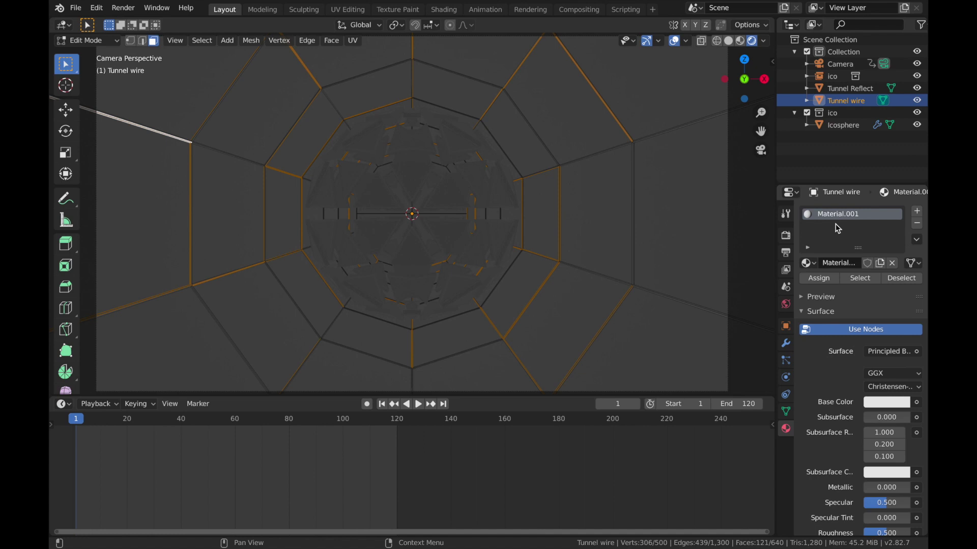
# Step: Make Material.001 dark grey with Metallic set to 1
pyautogui.click(887, 403)
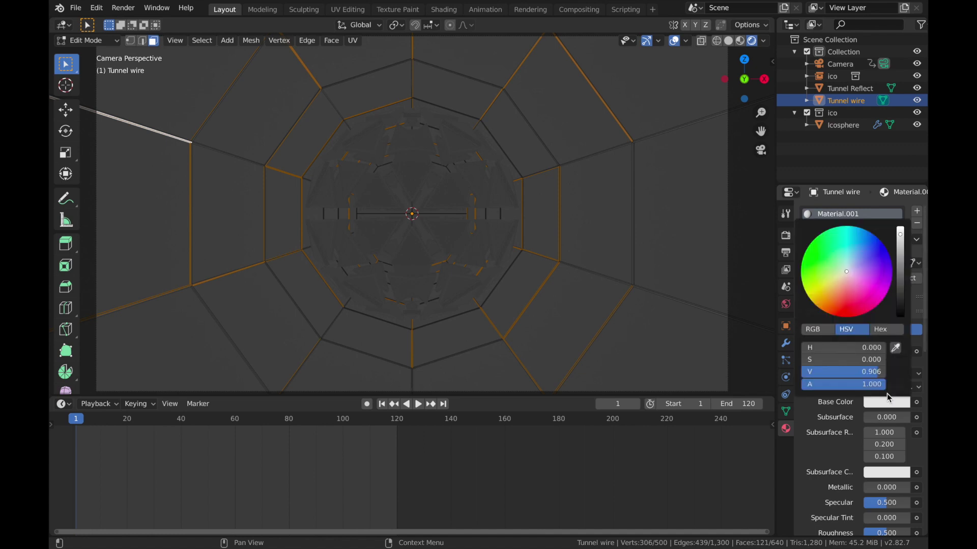
pyautogui.moveTo(905, 242); pyautogui.dragTo(900, 274)
pyautogui.moveTo(867, 488); pyautogui.dragTo(894, 491)
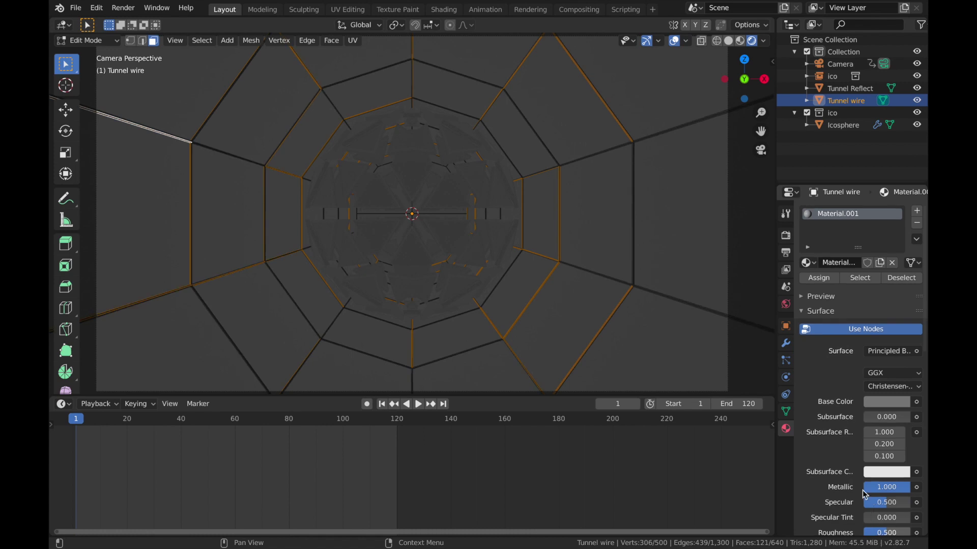
# Step: Add a second material slot with a new cyan Emission material
pyautogui.click(917, 211)
pyautogui.click(826, 293)
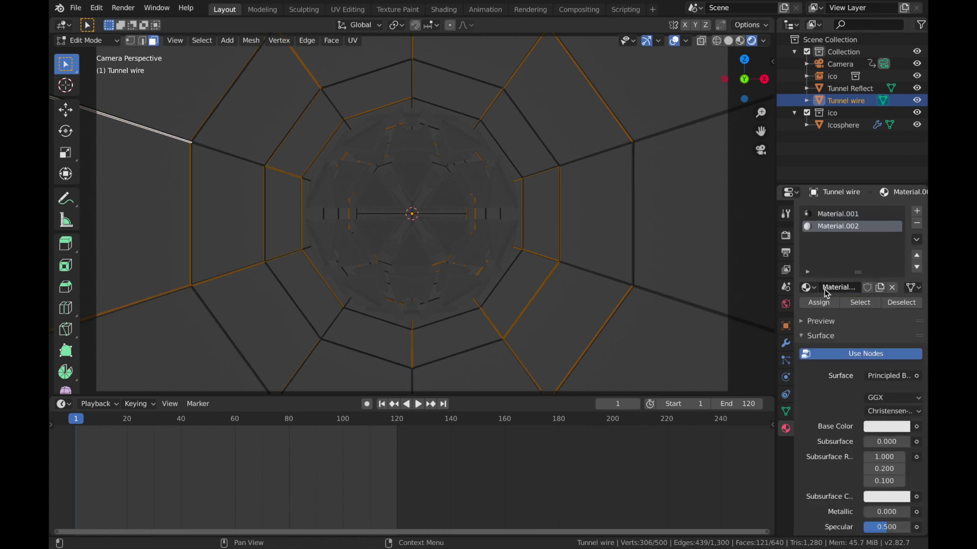
pyautogui.click(876, 379)
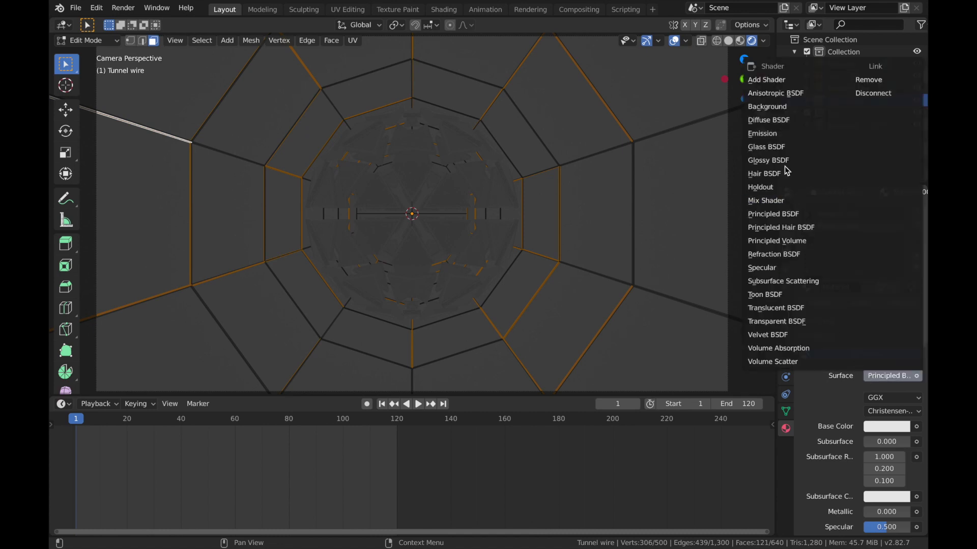
pyautogui.click(772, 134)
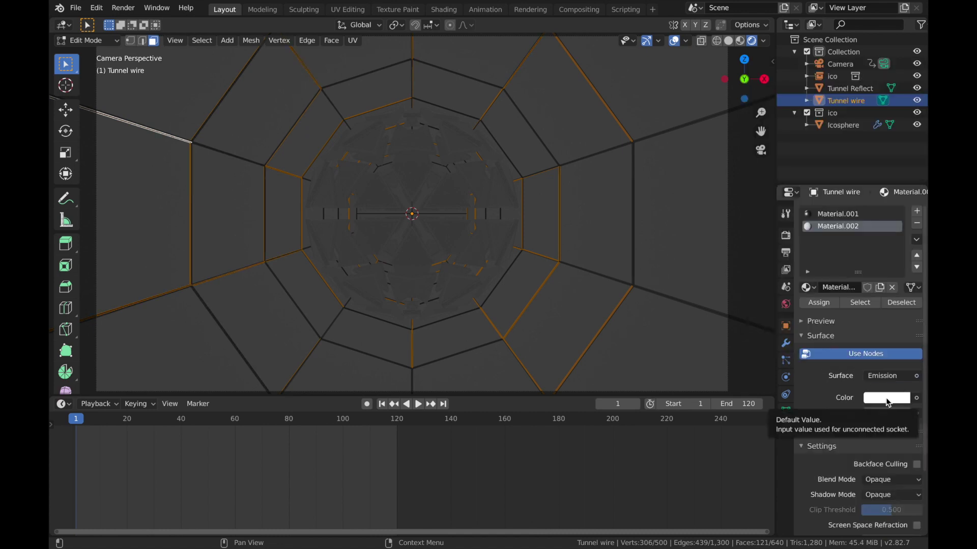
pyautogui.click(888, 398)
pyautogui.moveTo(851, 267); pyautogui.dragTo(863, 239)
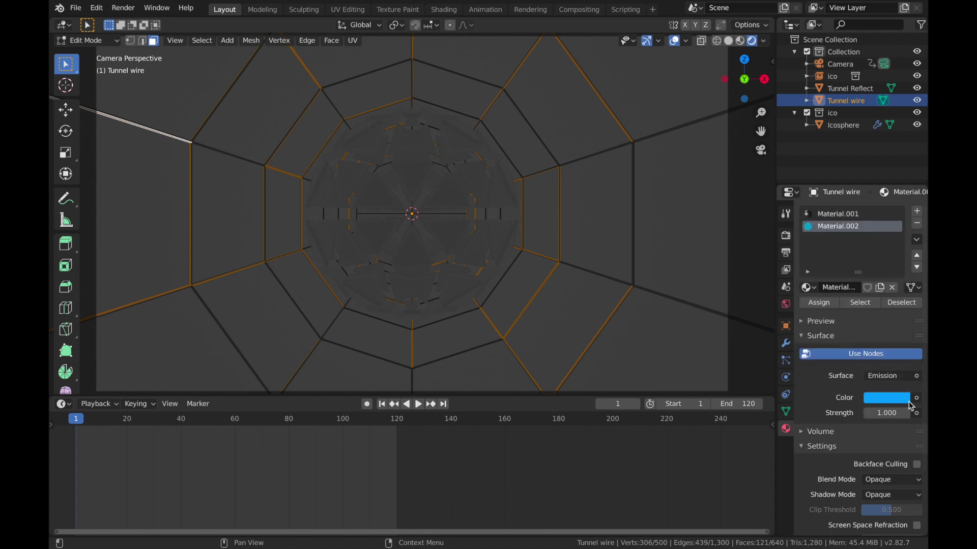
# Step: Set the Emission strength to 8, assign it to the selected edges, and leave Edit Mode
pyautogui.click(889, 412)
pyautogui.write('8')
pyautogui.press('Return')
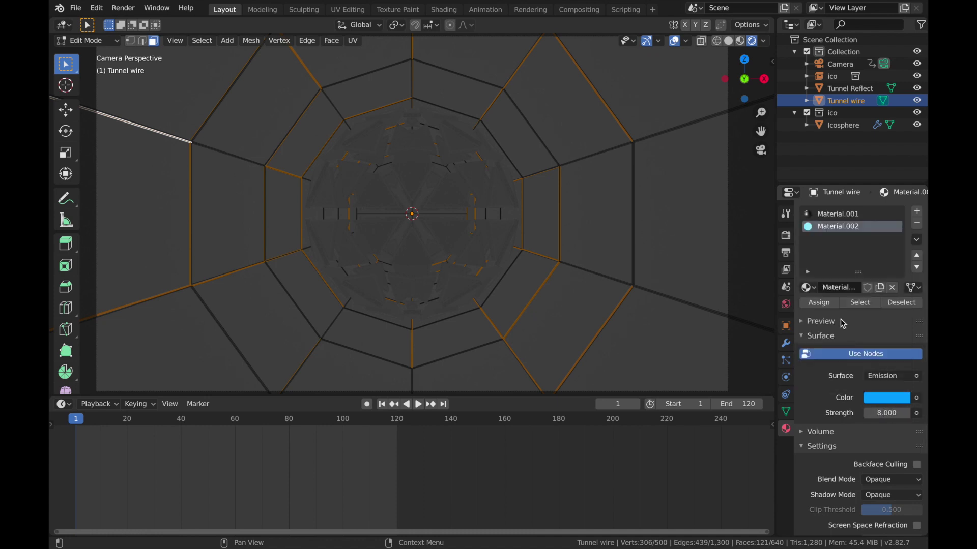
pyautogui.click(816, 305)
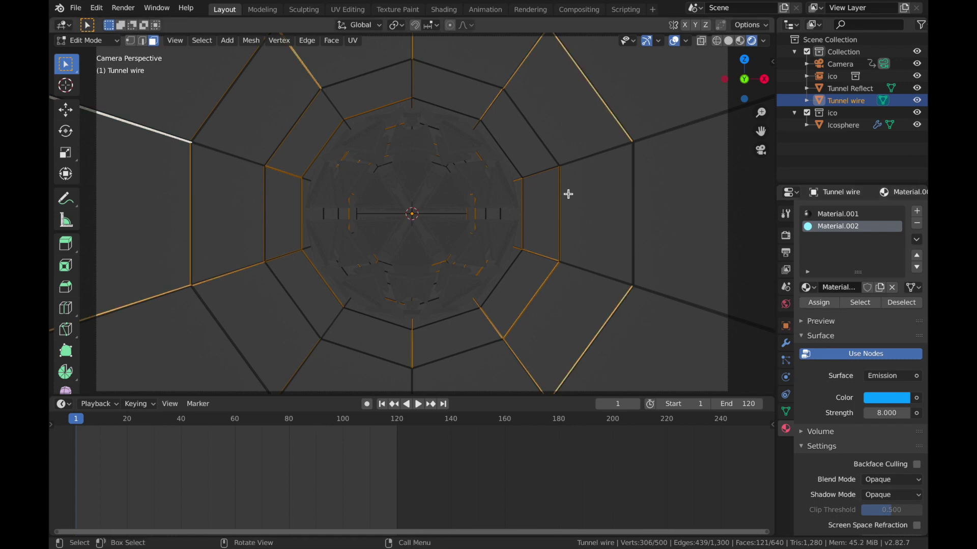
pyautogui.press('Tab')
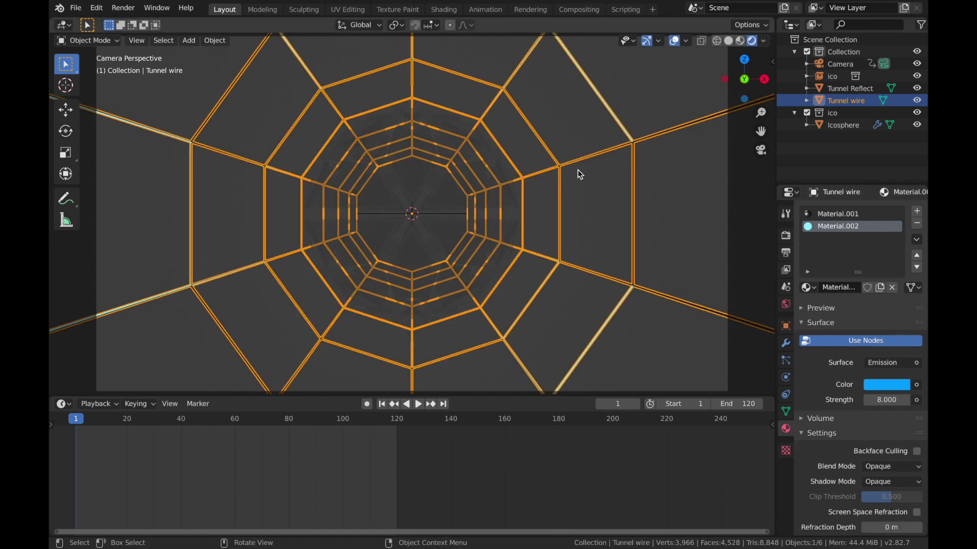
# Step: Return to Edit Mode on the tunnel mesh and check the glowing edges with overlays off
pyautogui.press('Tab')
pyautogui.click(674, 45)
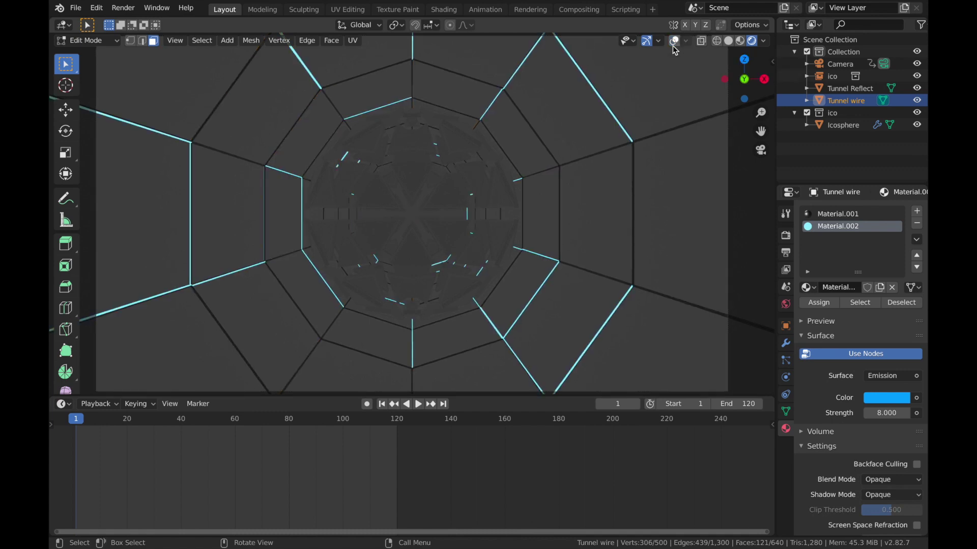
pyautogui.click(674, 46)
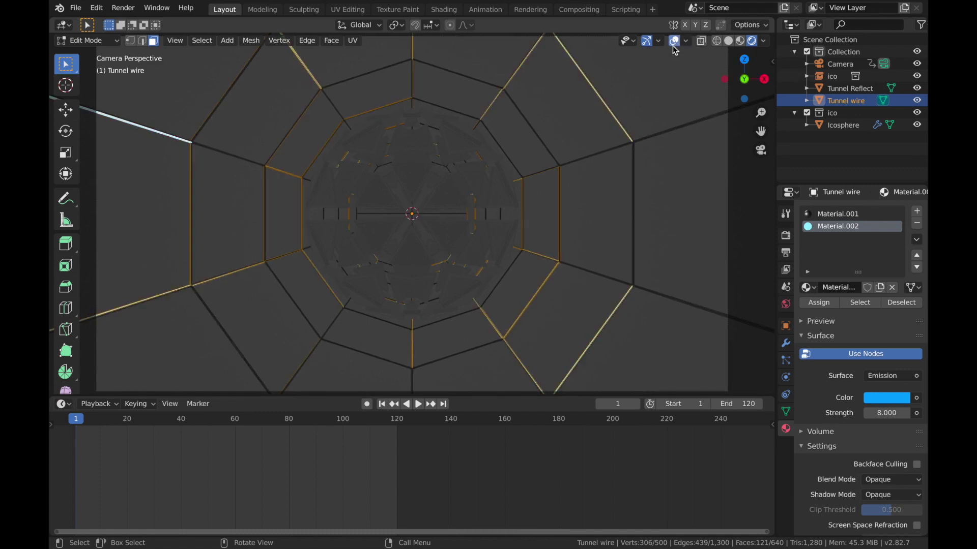
pyautogui.click(355, 76)
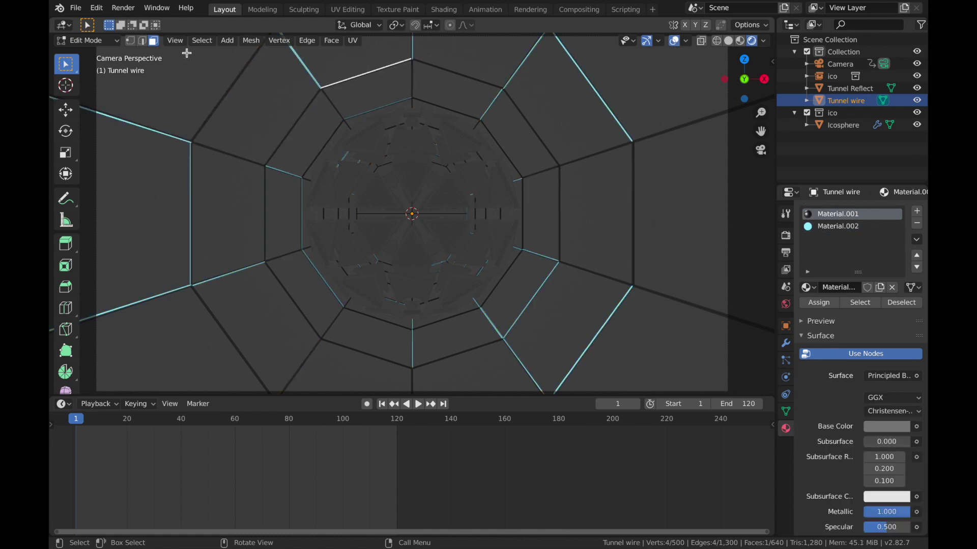
# Step: Add a third slot with Material.003, an orange Emission shader at strength 8
pyautogui.click(918, 218)
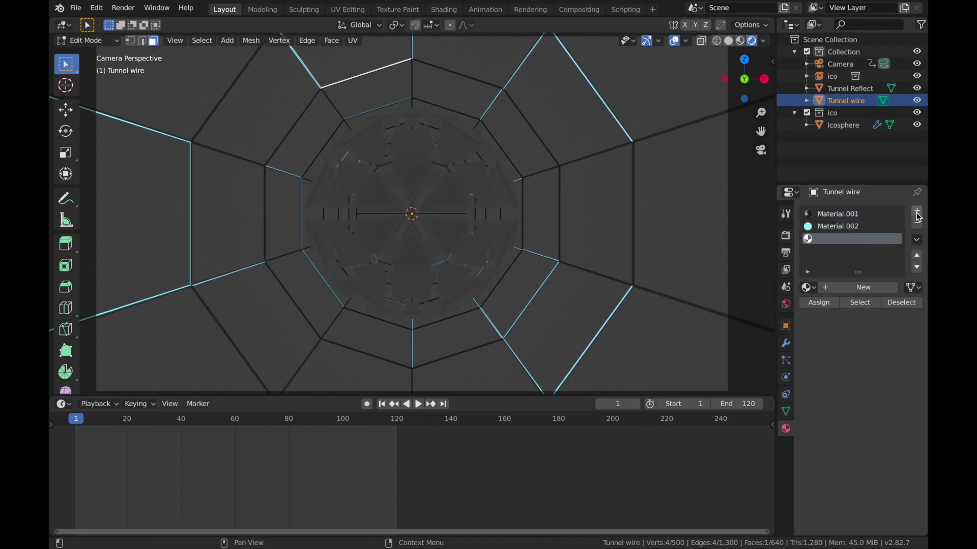
pyautogui.click(828, 288)
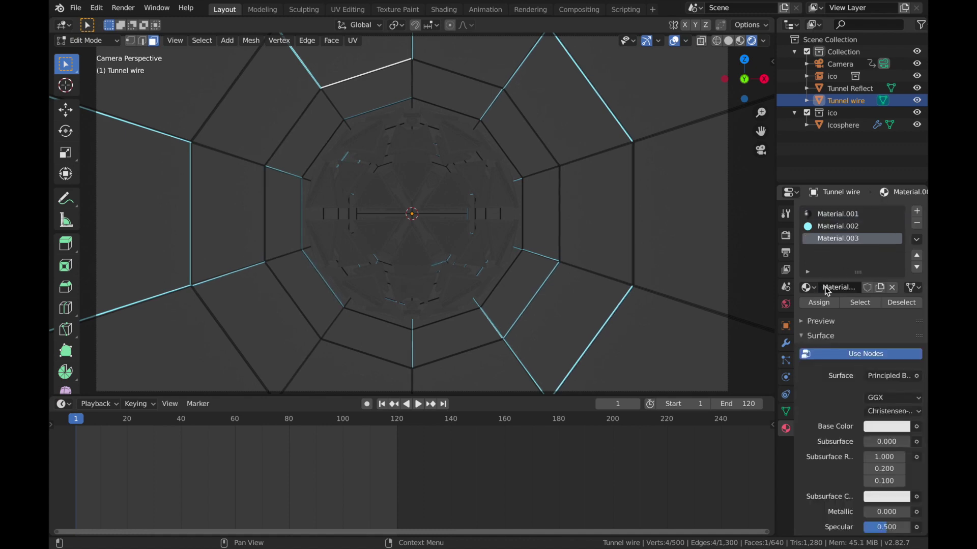
pyautogui.click(877, 378)
pyautogui.click(849, 136)
pyautogui.click(886, 397)
pyautogui.moveTo(843, 301); pyautogui.dragTo(824, 300)
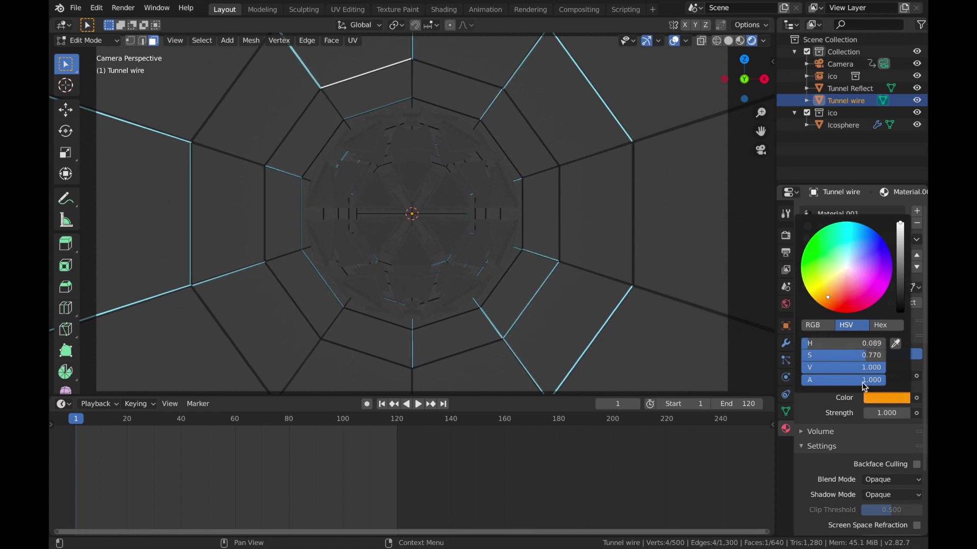
pyautogui.click(887, 413)
pyautogui.write('8')
pyautogui.press('Return')
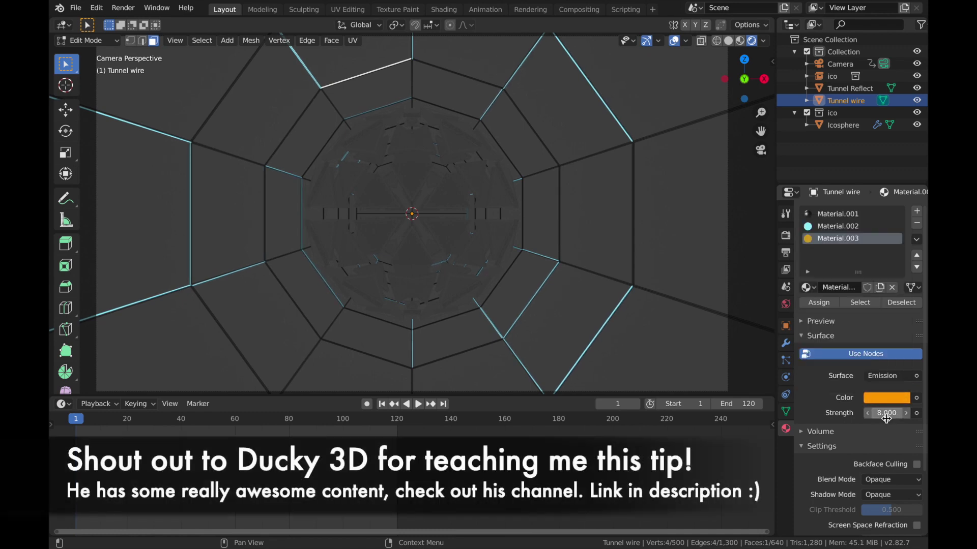
# Step: Randomly select about 22% of tunnel edges and assign Material.003 to them
pyautogui.click(201, 40)
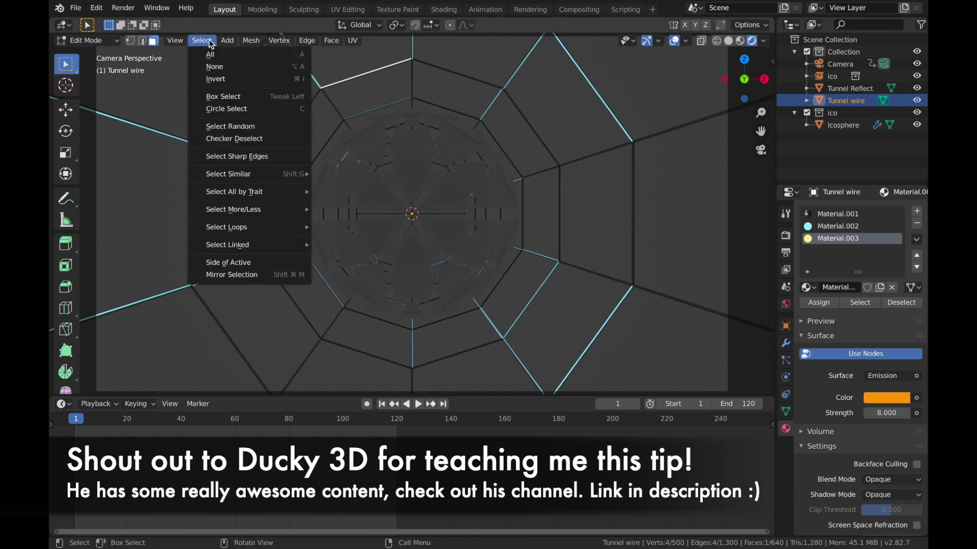
pyautogui.click(220, 127)
pyautogui.moveTo(190, 367); pyautogui.dragTo(223, 367)
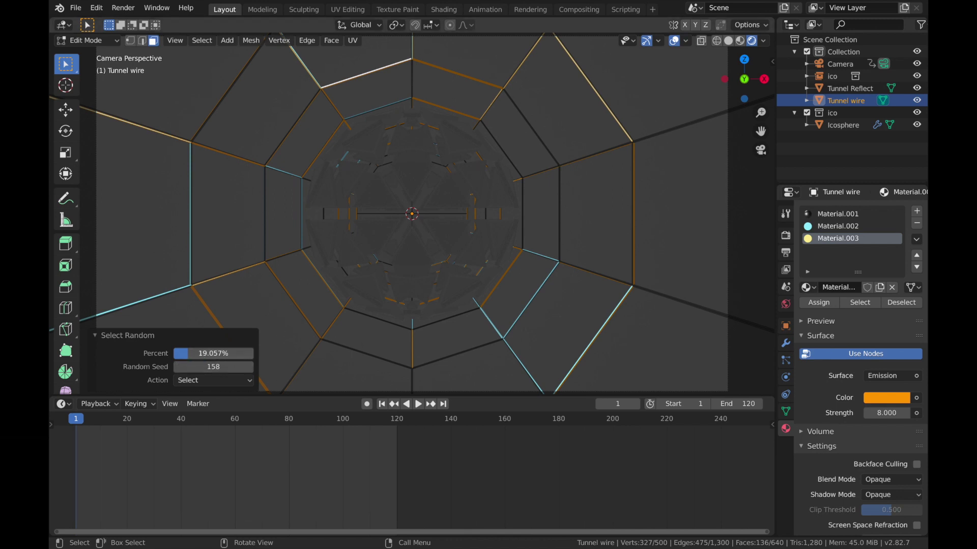
pyautogui.moveTo(214, 353); pyautogui.dragTo(224, 353)
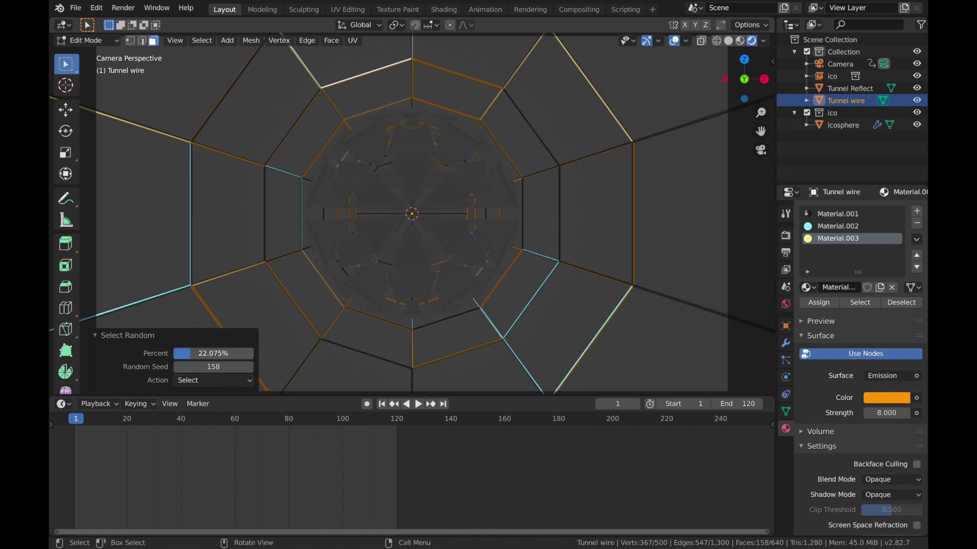
pyautogui.click(817, 303)
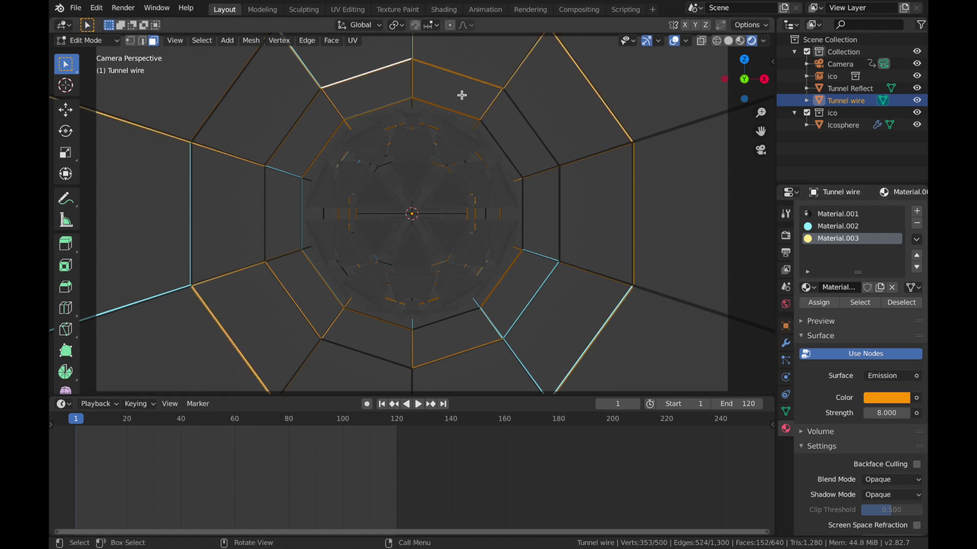
pyautogui.click(675, 44)
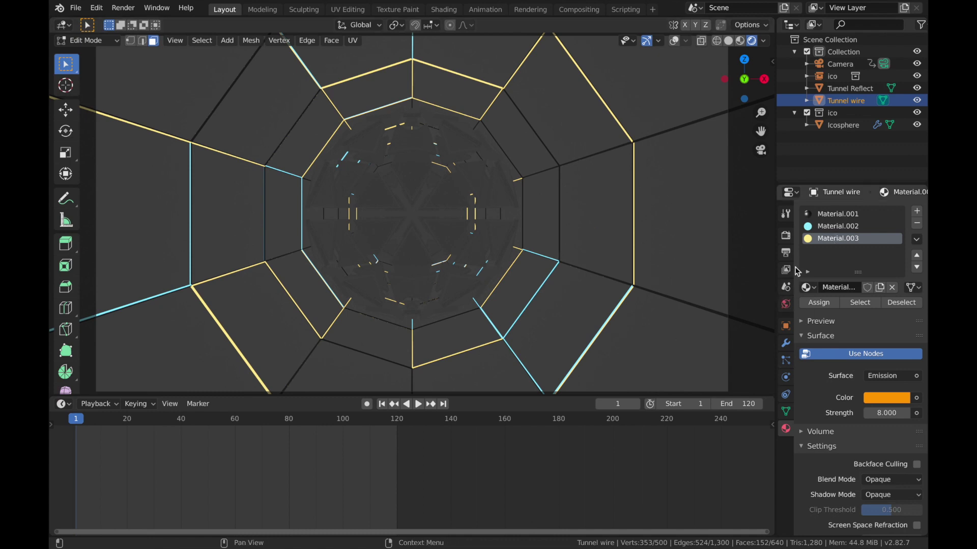
pyautogui.click(786, 306)
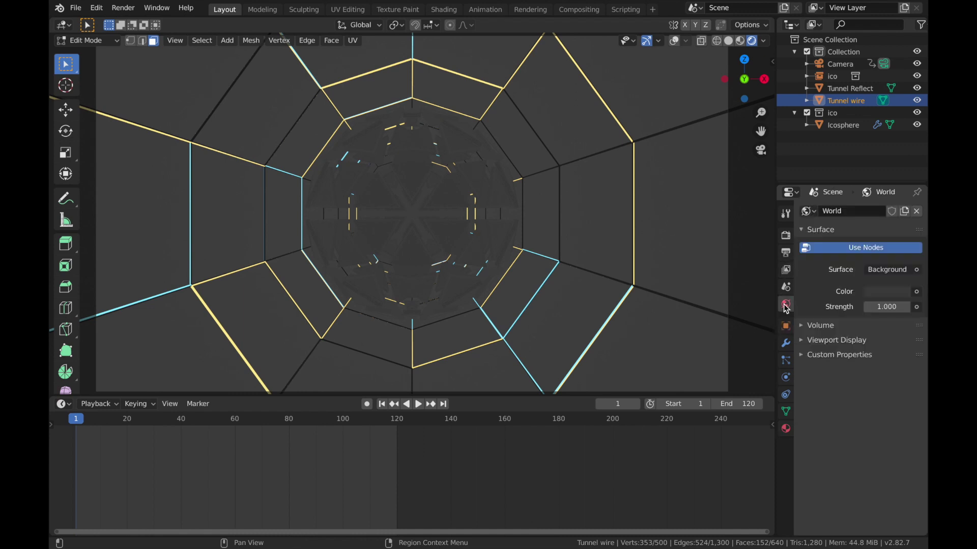
# Step: Set the world background colour to pure black, then restore overlays and select Tunnel Reflect
pyautogui.click(880, 291)
pyautogui.moveTo(898, 198); pyautogui.dragTo(898, 203)
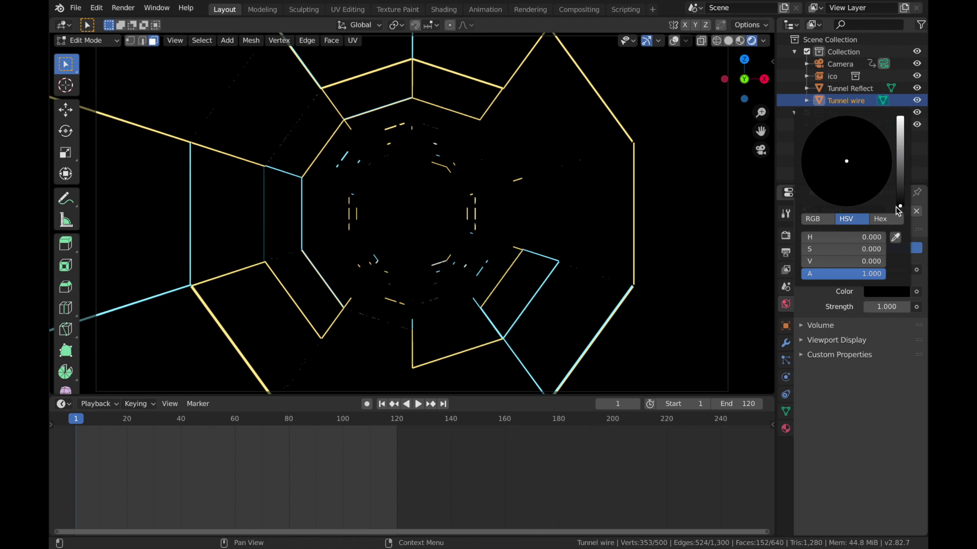
pyautogui.click(673, 41)
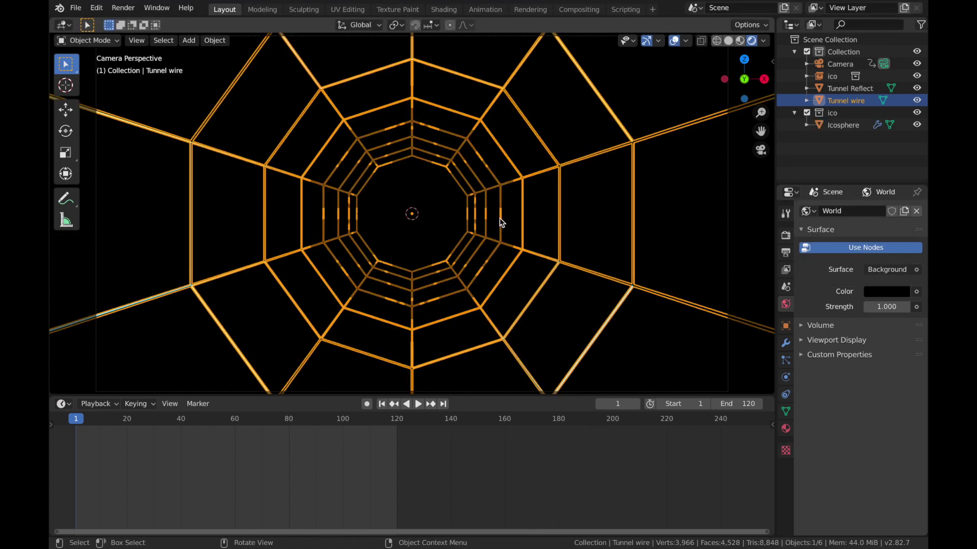
pyautogui.click(580, 241)
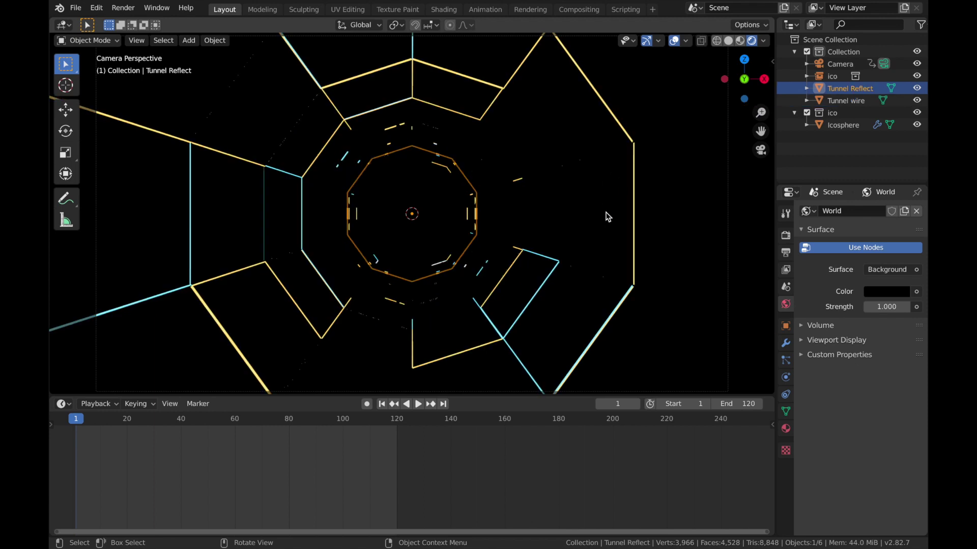
# Step: Give the Icosphere a new Material.004 with Metallic 1.000 and Roughness 0.000
pyautogui.click(492, 197)
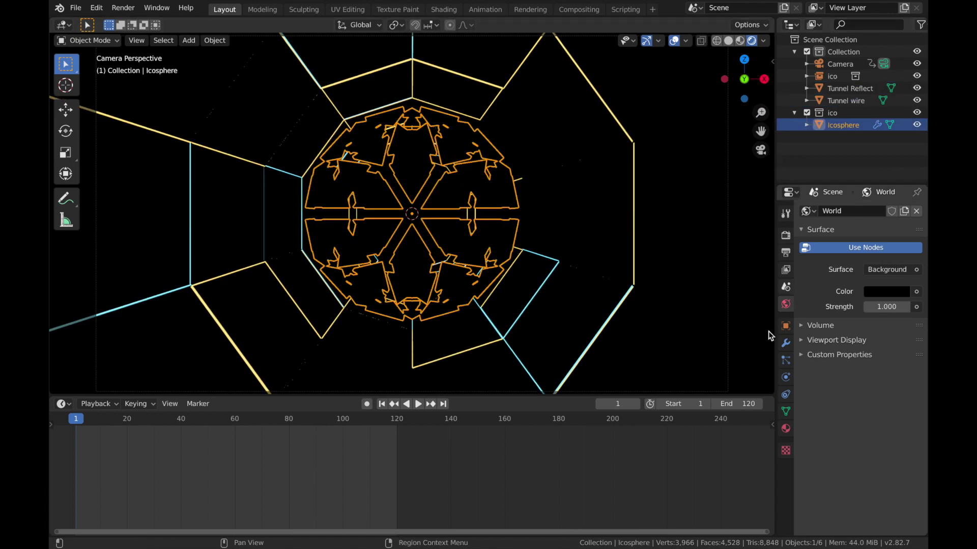
pyautogui.click(787, 430)
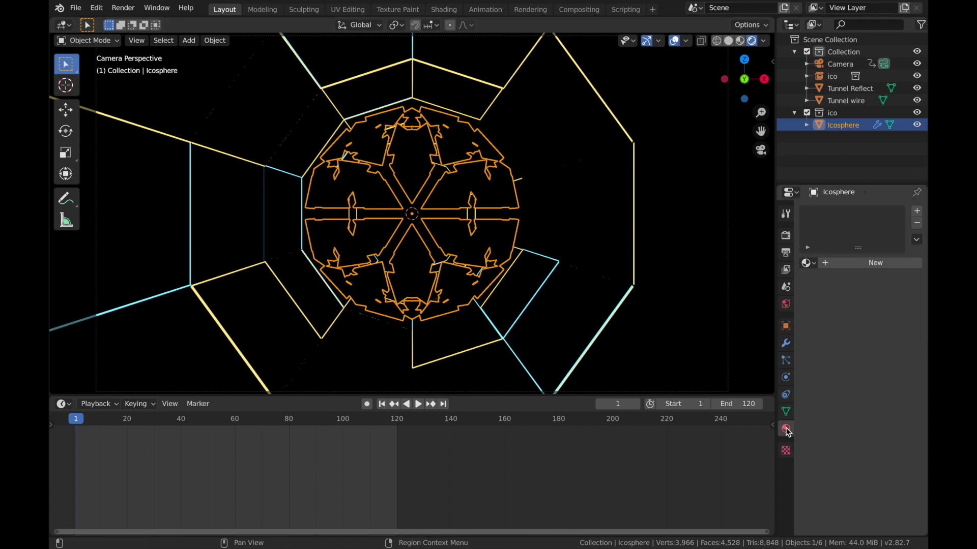
pyautogui.click(830, 262)
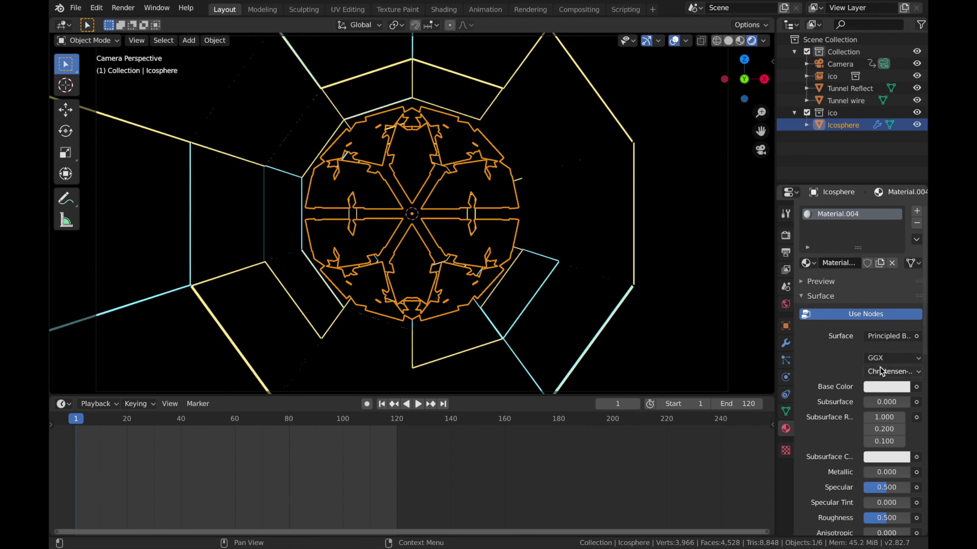
pyautogui.scroll(-1, 826, 404)
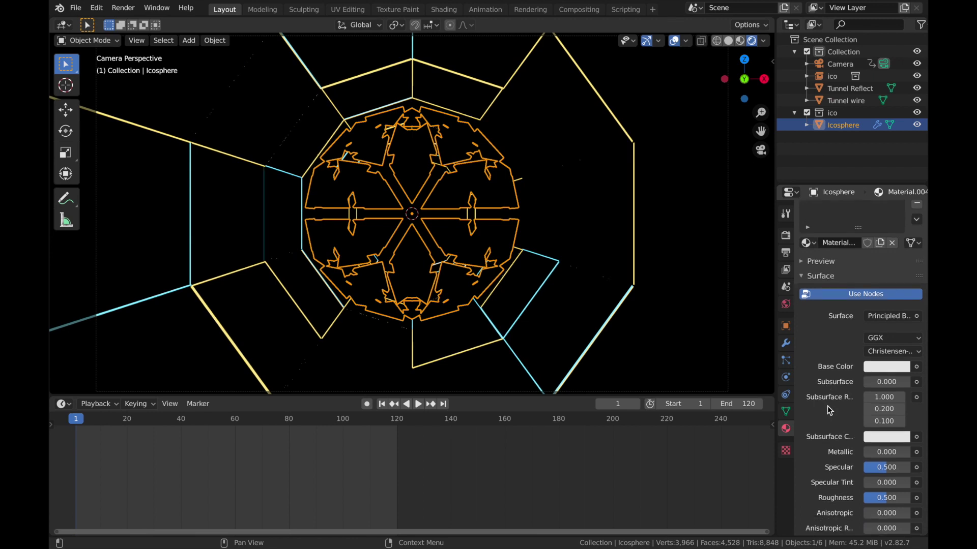
pyautogui.moveTo(875, 452); pyautogui.dragTo(834, 436)
pyautogui.scroll(-3, 864, 447)
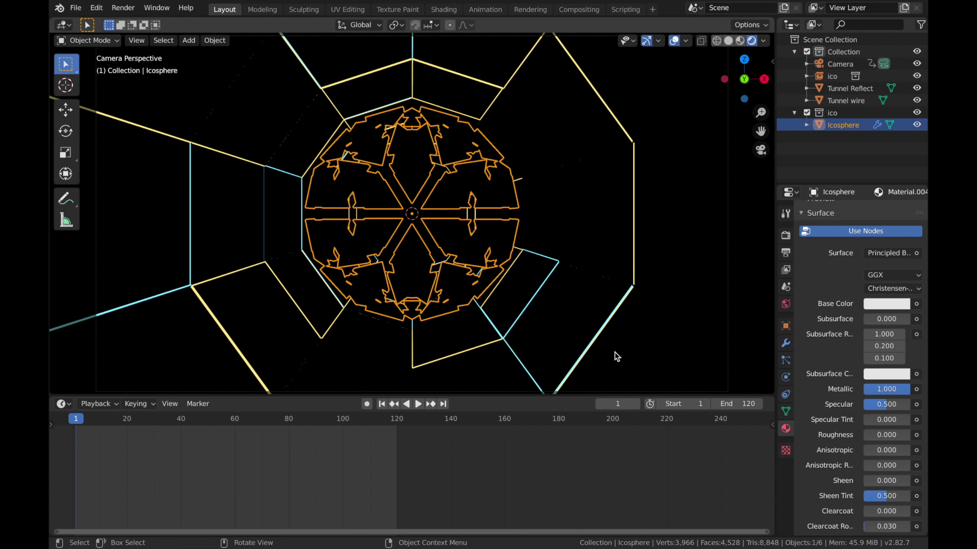
pyautogui.scroll(4, 919, 216)
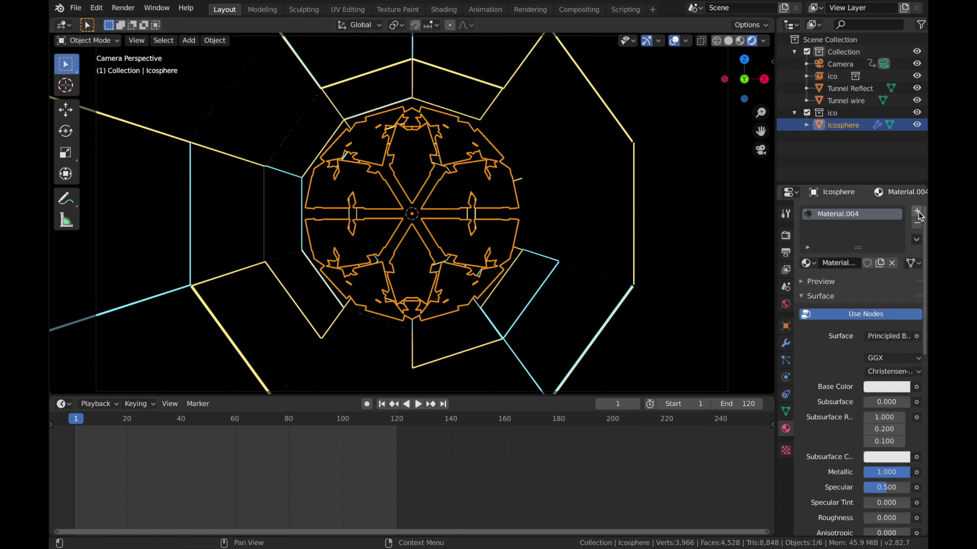
# Step: Add Material.005 to the Icosphere and copy Tunnel wire's emission hex colour 42A5FF
pyautogui.click(917, 211)
pyautogui.click(860, 286)
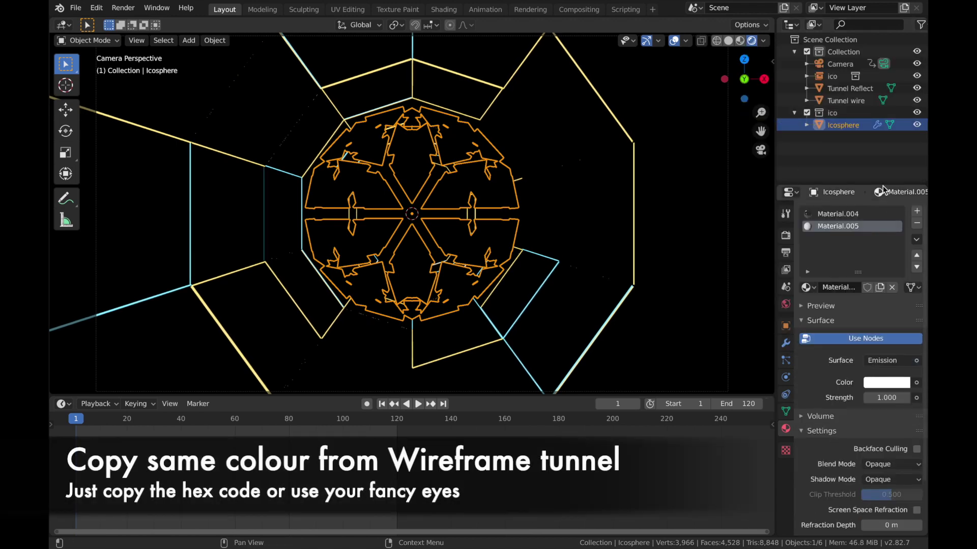
pyautogui.click(842, 101)
pyautogui.click(847, 224)
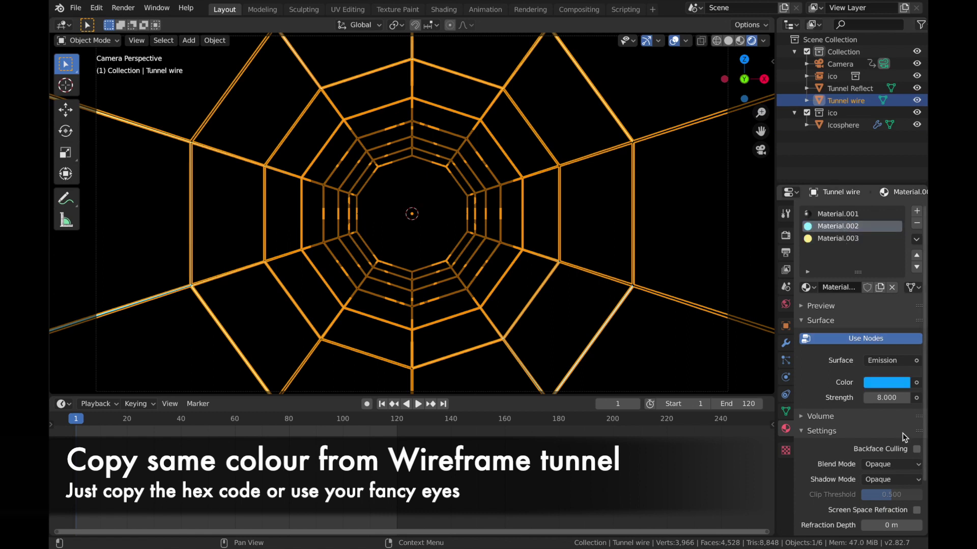
pyautogui.click(876, 385)
pyautogui.click(879, 310)
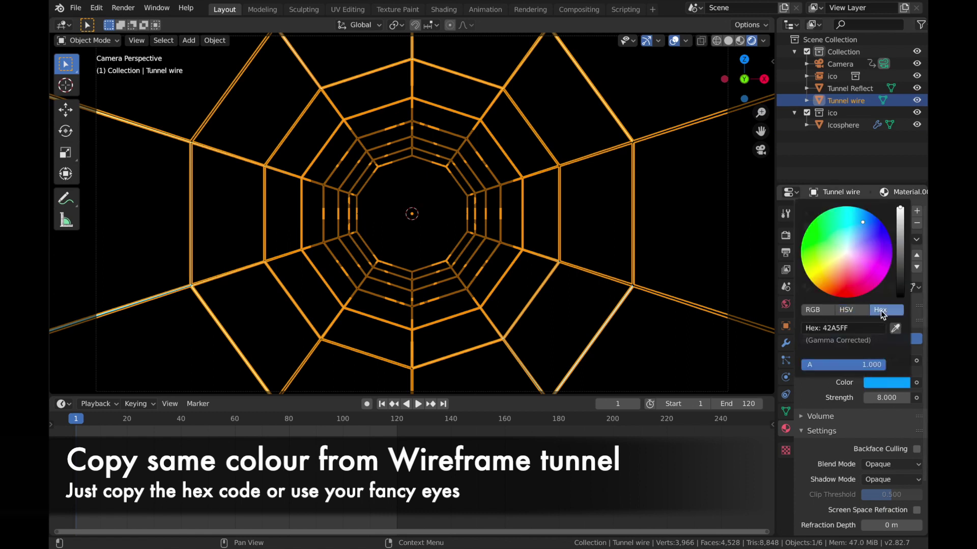
pyautogui.click(844, 326)
pyautogui.hotkey('ctrl', 'c')
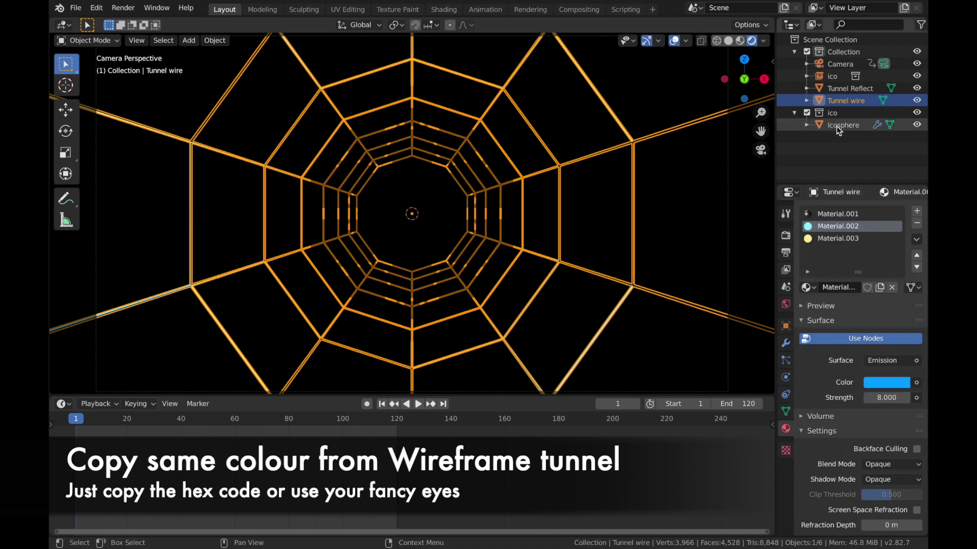
# Step: Set the Icosphere's Material.005 emission to blue hex 00A6FF at strength 8
pyautogui.click(838, 126)
pyautogui.click(885, 383)
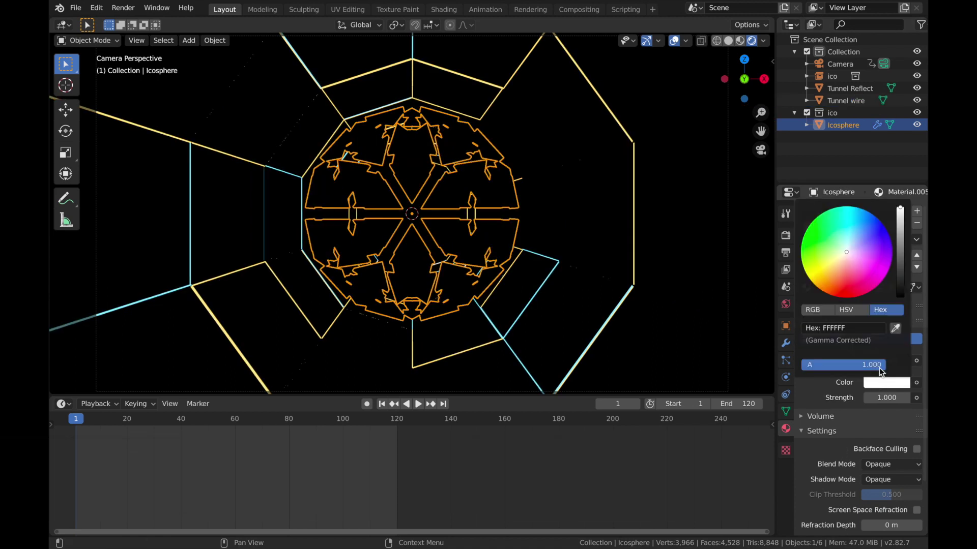
pyautogui.click(867, 327)
pyautogui.write('00A6FF')
pyautogui.press('Return')
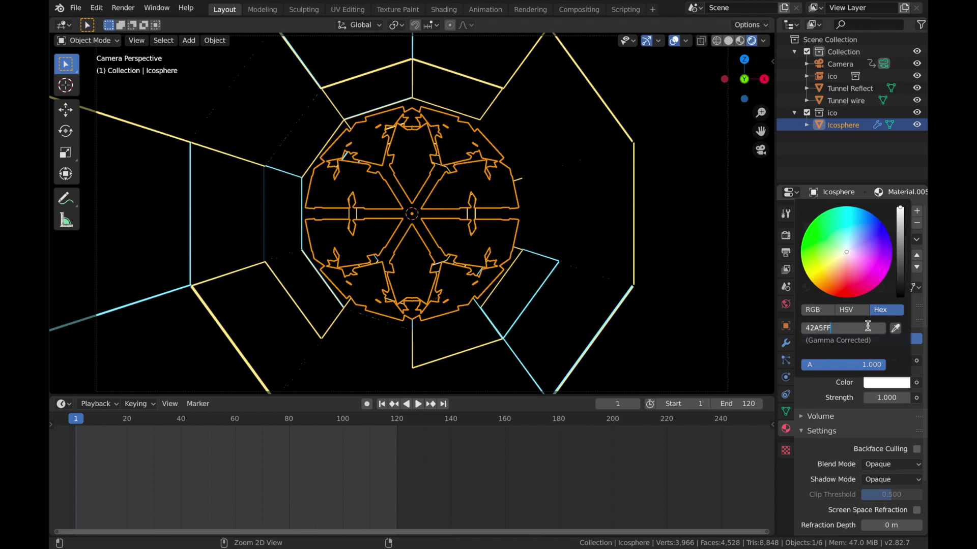
pyautogui.click(890, 398)
pyautogui.write('8')
pyautogui.press('Return')
pyautogui.click(674, 41)
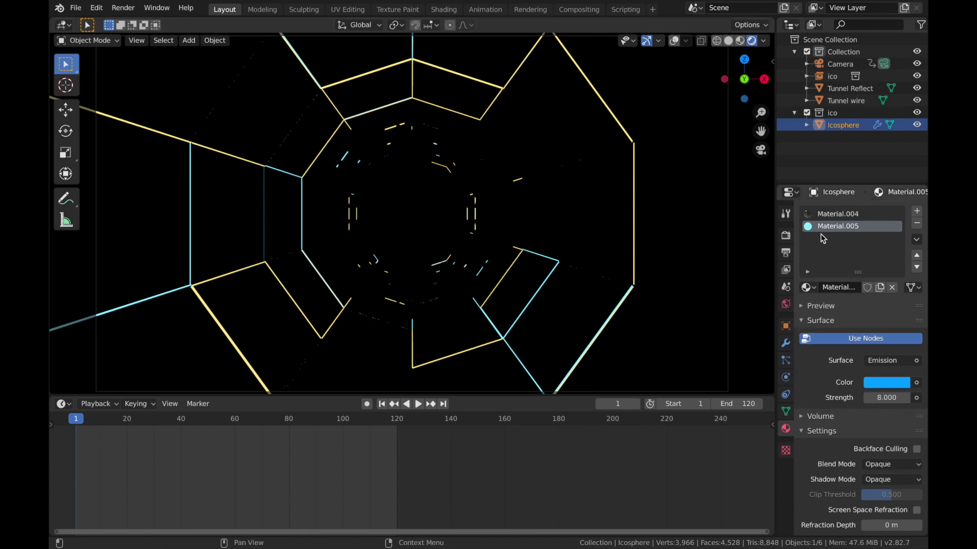
# Step: Raise the Icosphere's Wireframe modifier material offset from 0 to 1
pyautogui.click(785, 343)
pyautogui.scroll(-7, 841, 371)
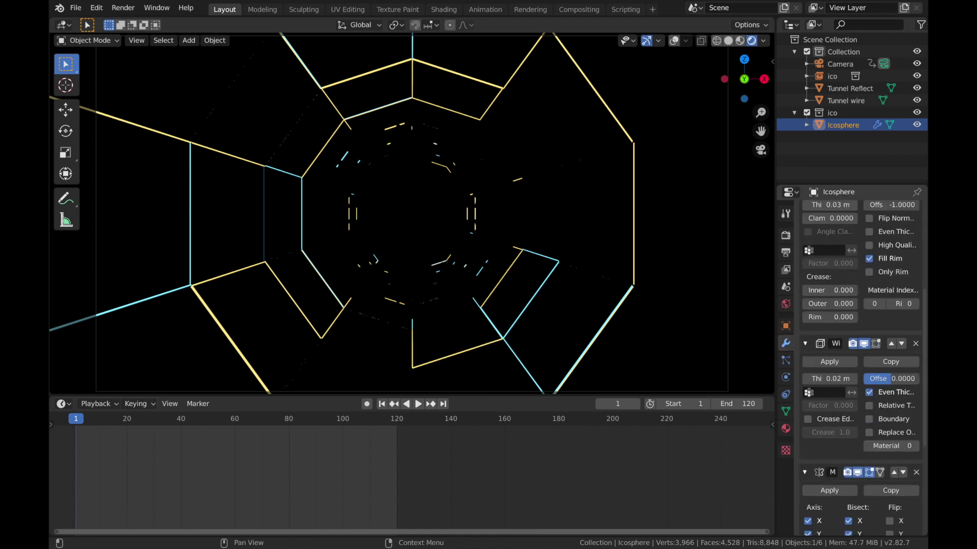
pyautogui.scroll(-1, 874, 423)
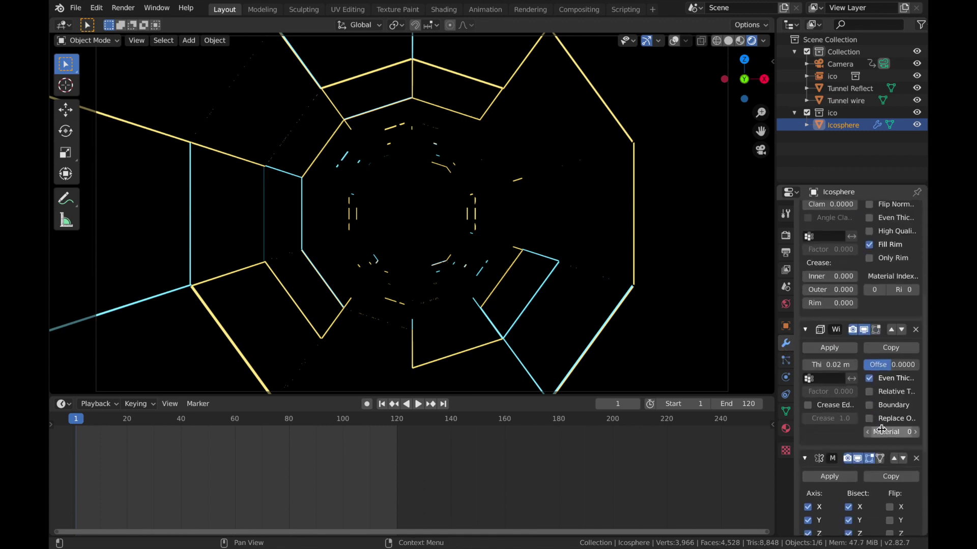
pyautogui.click(916, 432)
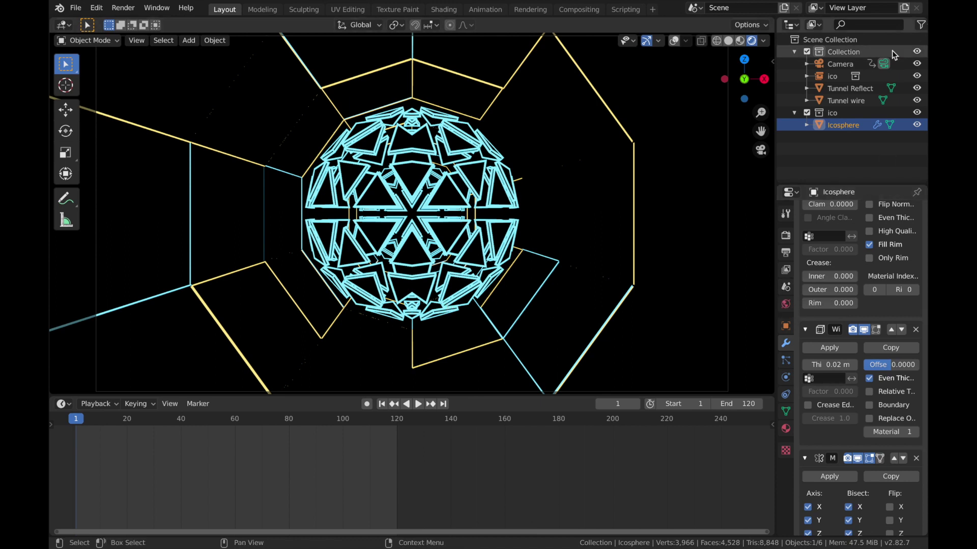
pyautogui.click(786, 236)
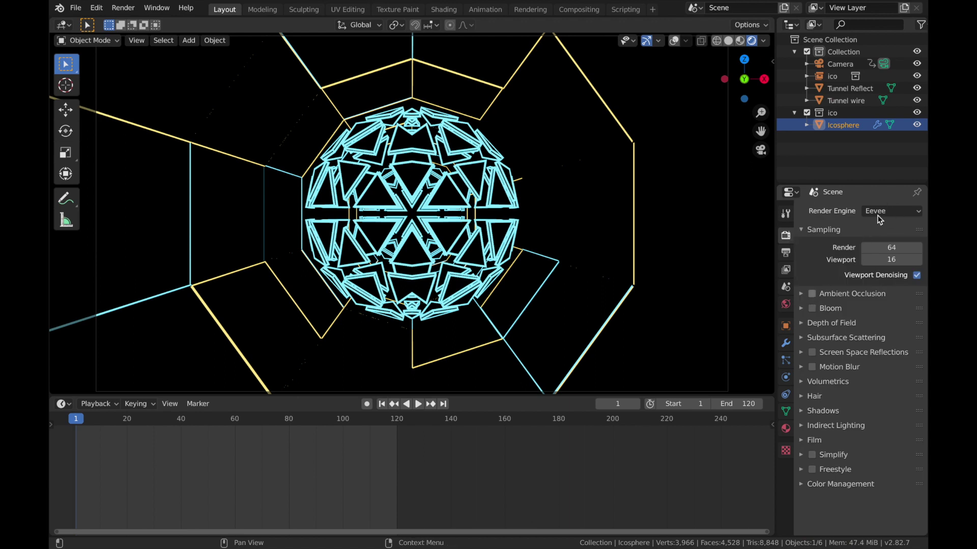
# Step: Enable Ambient Occlusion, Bloom, Screen Space Reflections and Motion Blur in Eevee
pyautogui.click(812, 294)
pyautogui.click(812, 309)
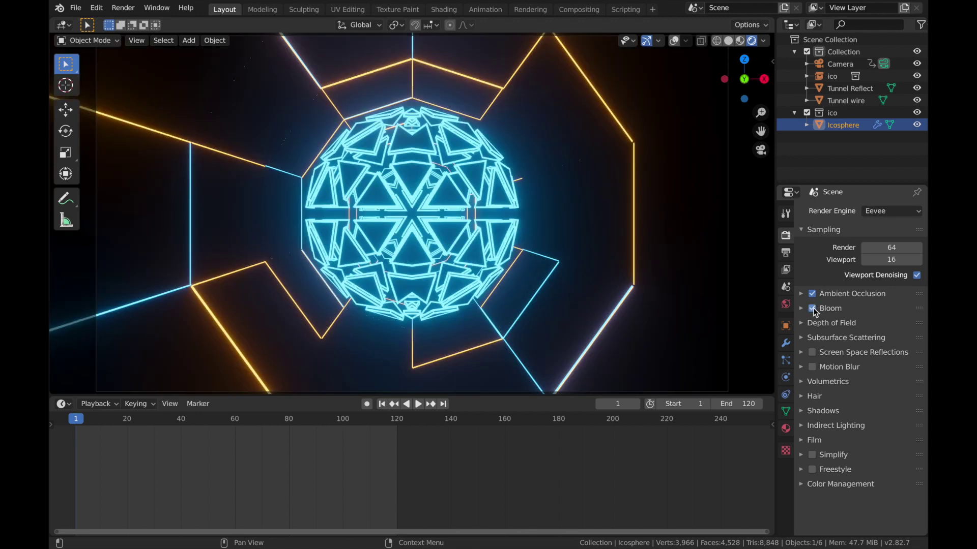
pyautogui.click(812, 357)
pyautogui.click(813, 367)
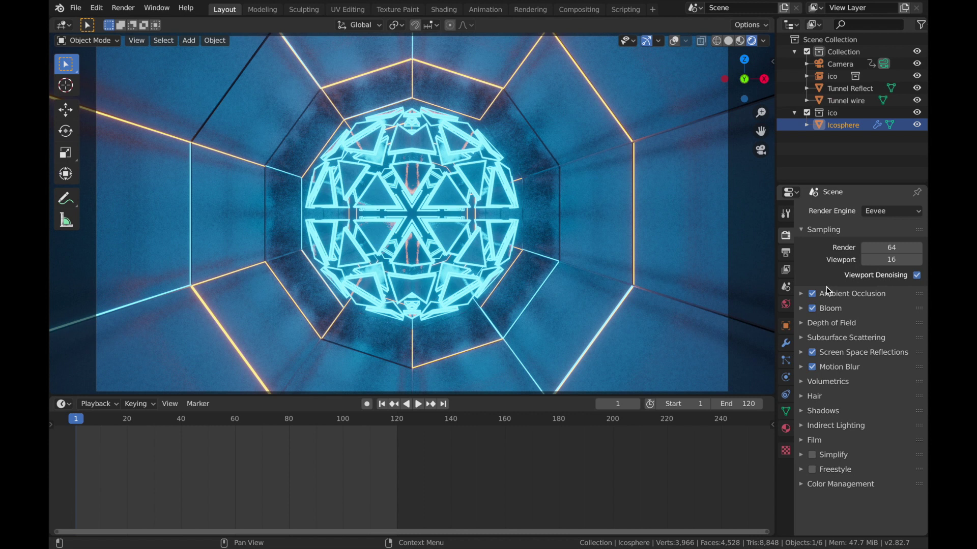
# Step: Give Tunnel Reflect a new grey material, fully metallic with roughness 0.000
pyautogui.click(845, 92)
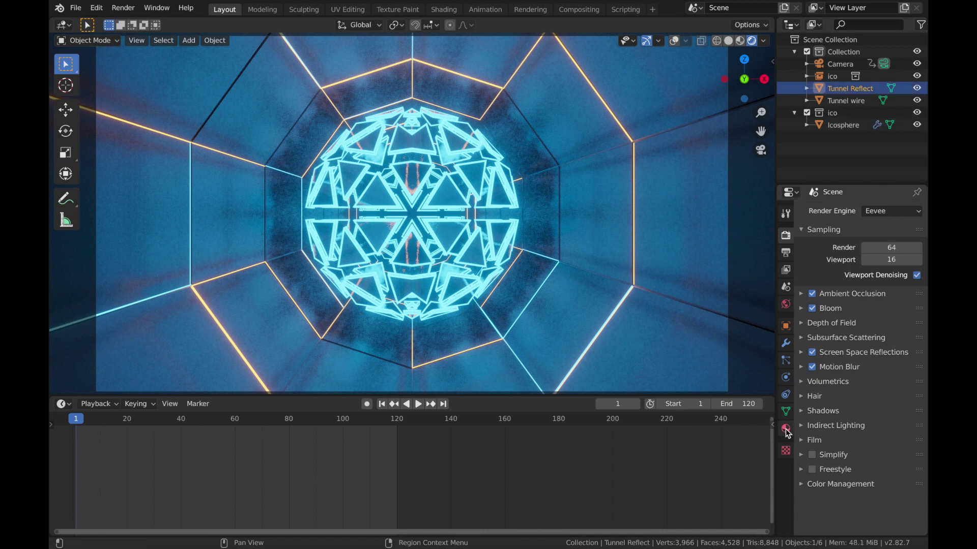
pyautogui.click(786, 429)
pyautogui.click(832, 263)
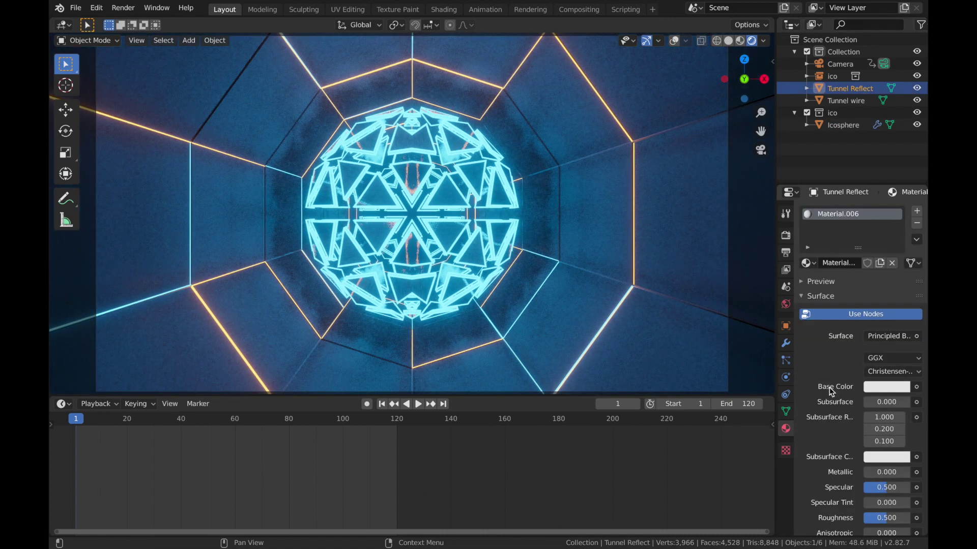
pyautogui.click(874, 388)
pyautogui.moveTo(900, 241); pyautogui.dragTo(900, 247)
pyautogui.moveTo(871, 473); pyautogui.dragTo(859, 489)
pyautogui.scroll(-2, 864, 458)
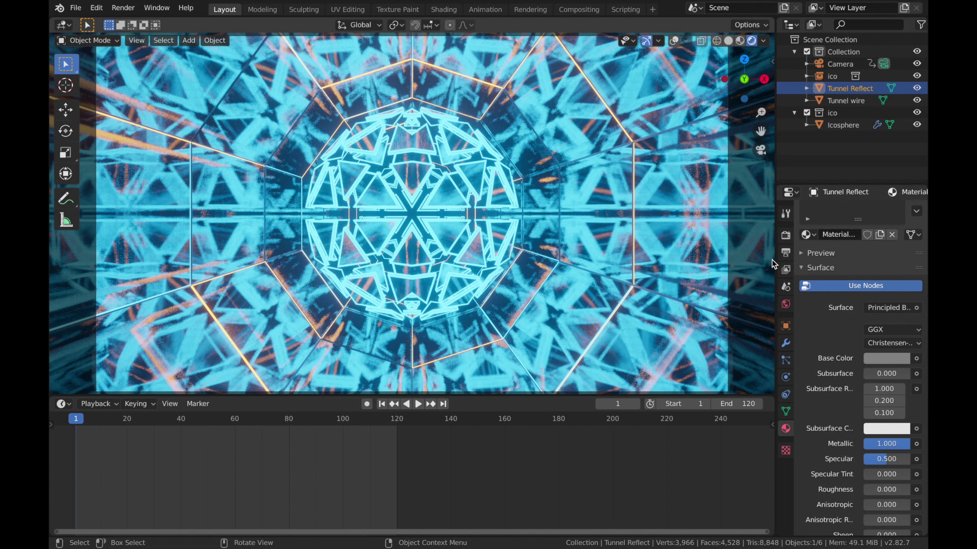
# Step: Set bloom intensity 0.018, the Very High Contrast look and gamma 0.800
pyautogui.click(785, 237)
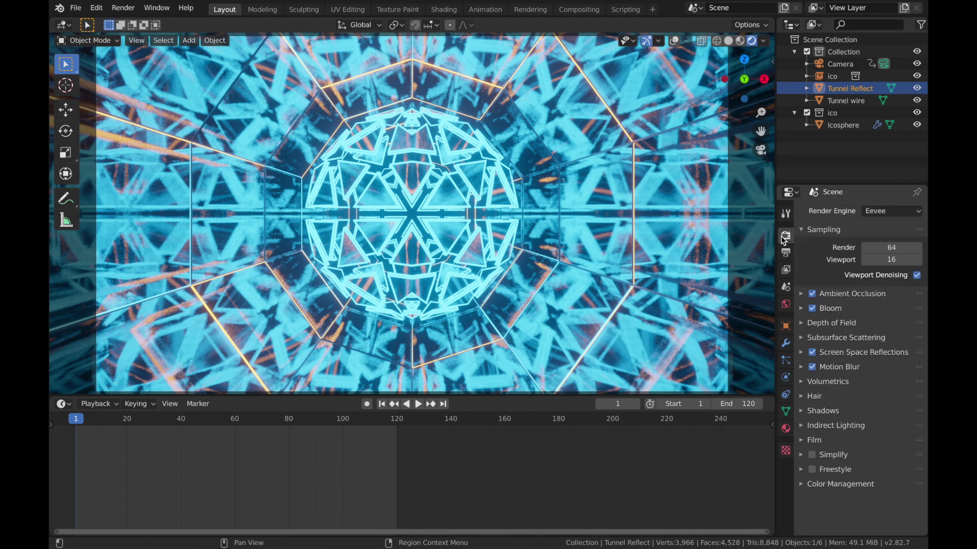
pyautogui.click(803, 311)
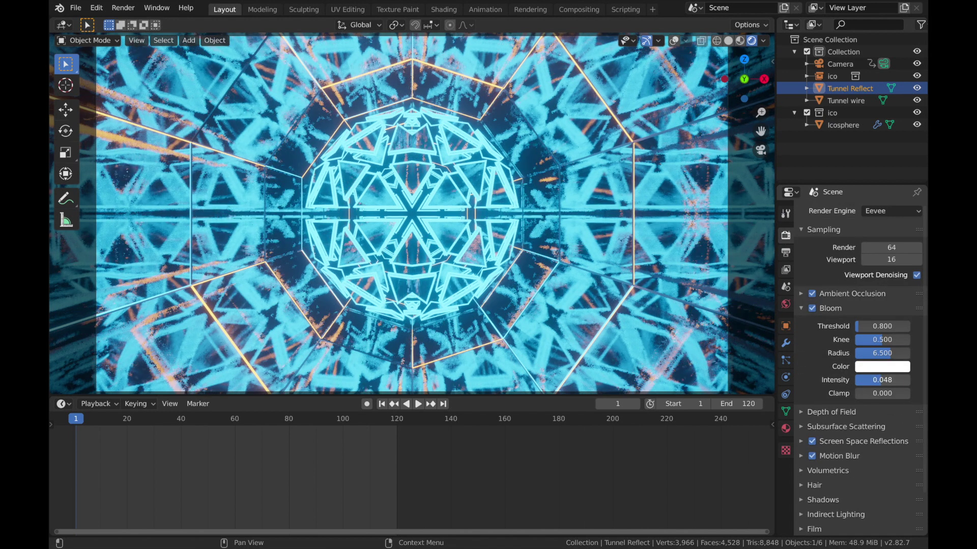
pyautogui.scroll(-2, 811, 440)
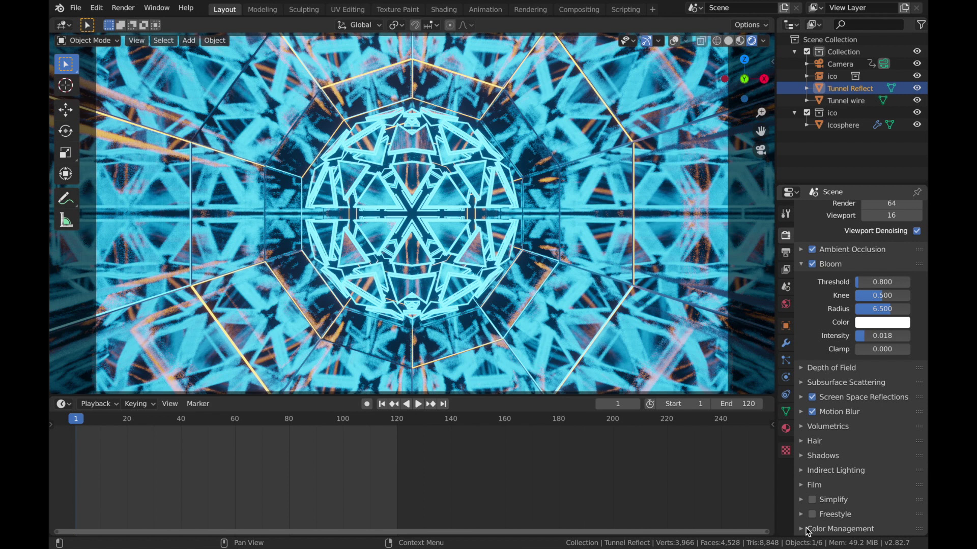
pyautogui.scroll(-5, 847, 455)
pyautogui.click(890, 465)
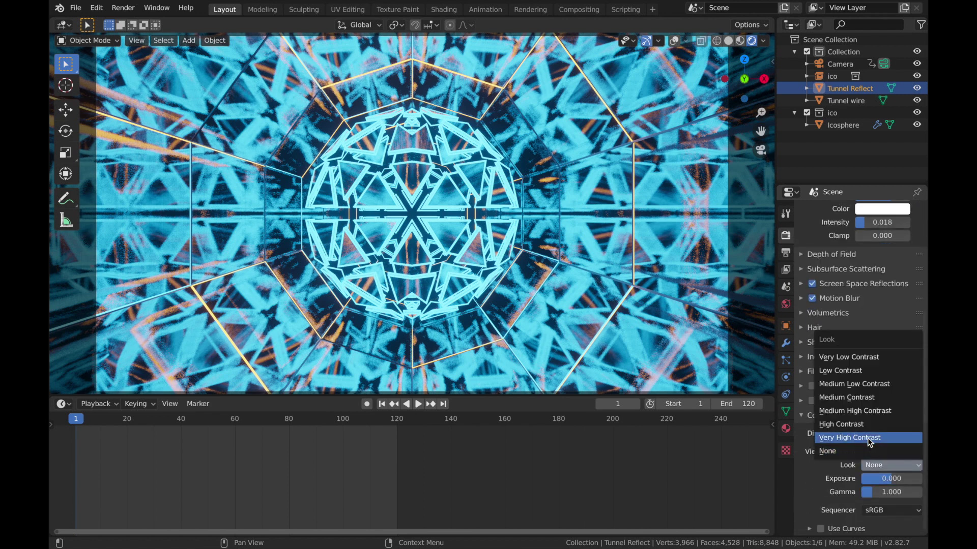
pyautogui.click(868, 438)
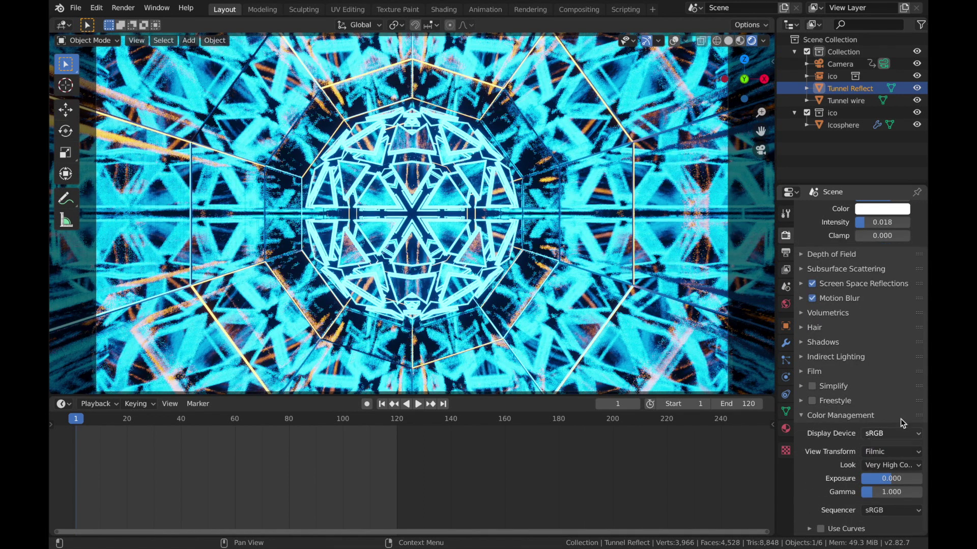
pyautogui.click(877, 495)
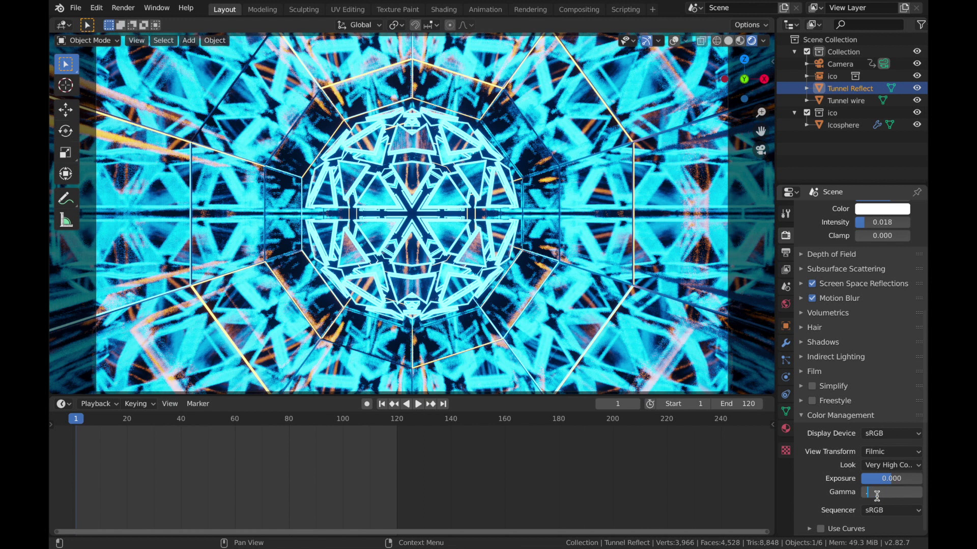
pyautogui.press('Return')
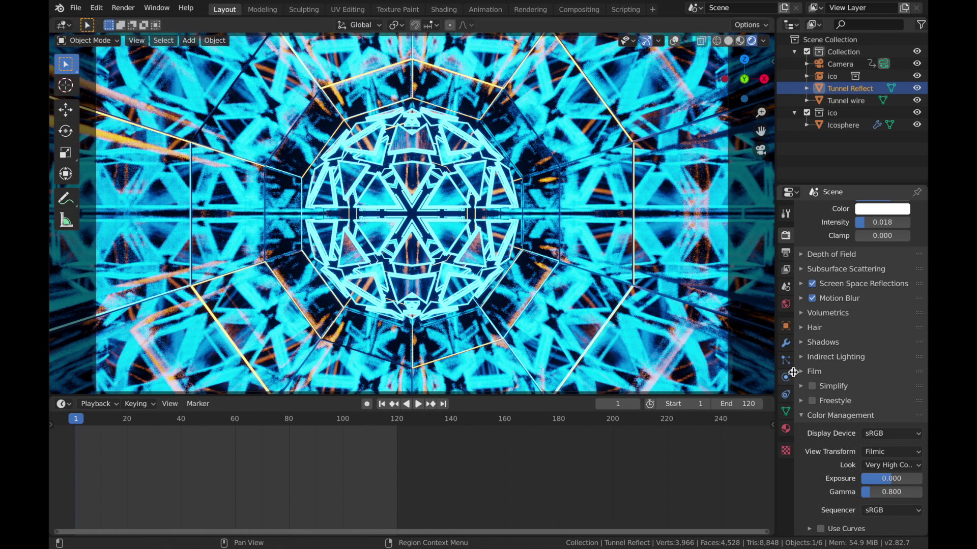
pyautogui.click(785, 343)
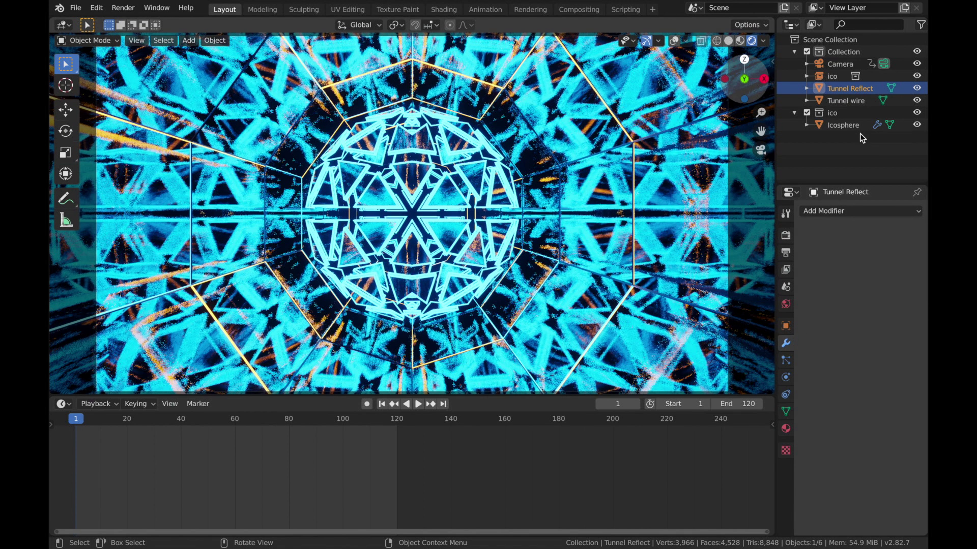
# Step: Turn on Even Thickness for the Icosphere's wireframe and thin it to 0.018 m
pyautogui.click(853, 126)
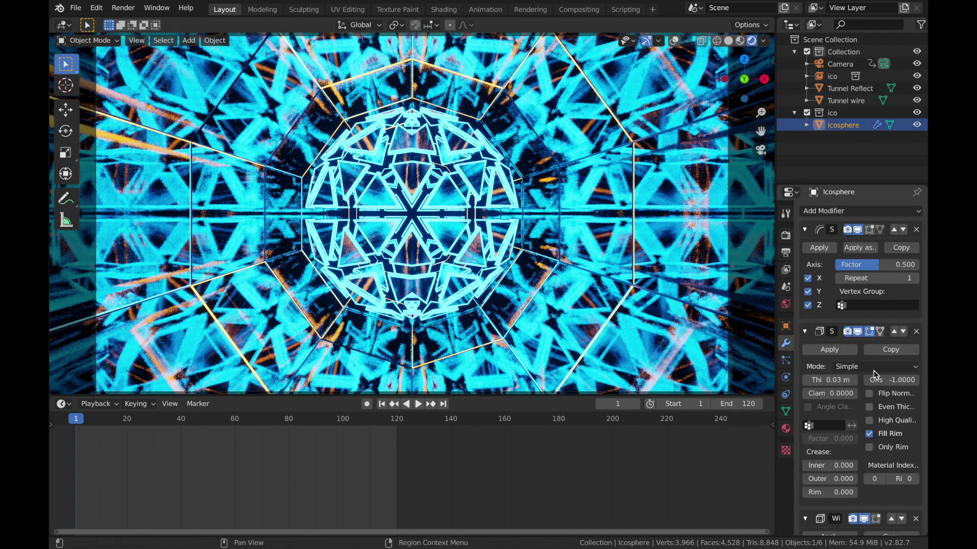
pyautogui.scroll(-5, 858, 432)
pyautogui.click(868, 446)
pyautogui.moveTo(834, 432); pyautogui.dragTo(807, 437)
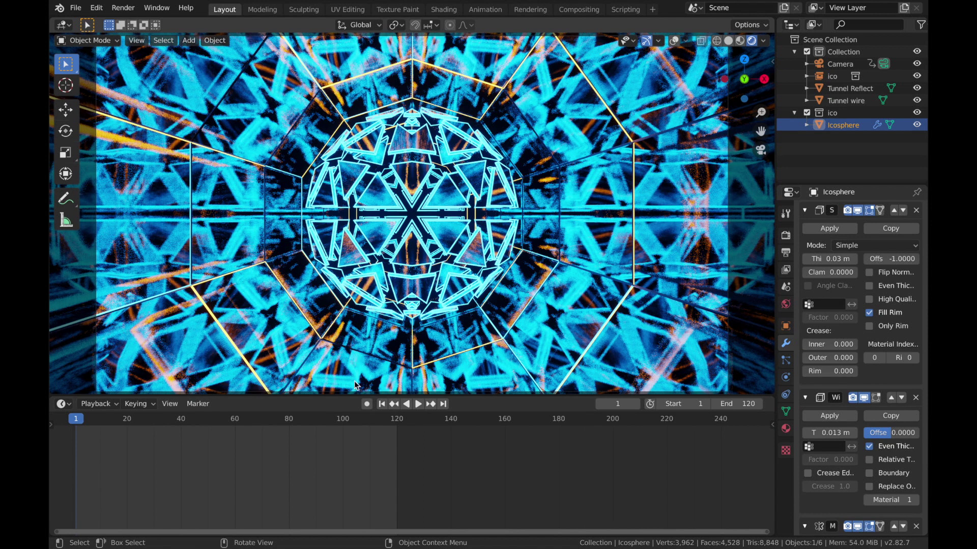
# Step: Play the tunnel animation preview and stop it at frame 6
pyautogui.click(383, 419)
pyautogui.press('space')
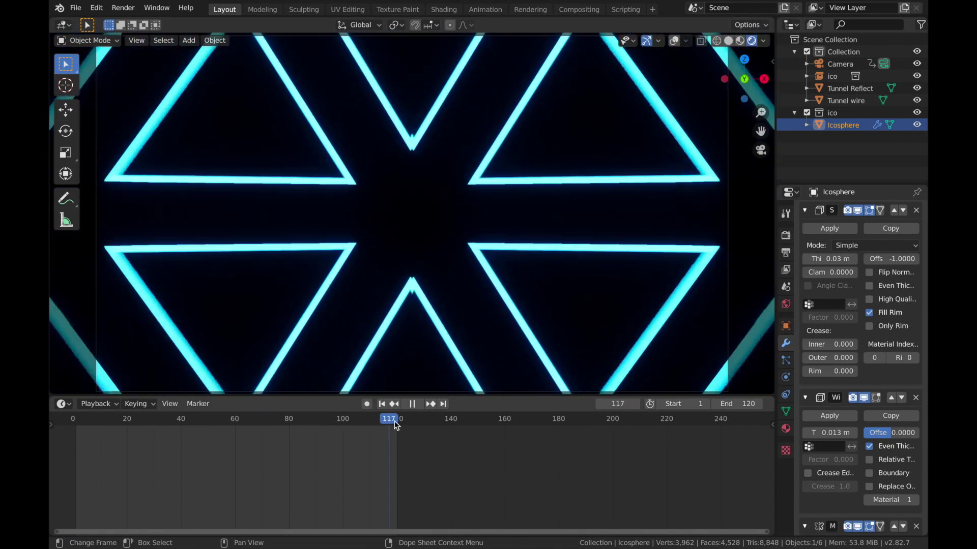
pyautogui.moveTo(399, 420); pyautogui.dragTo(74, 420)
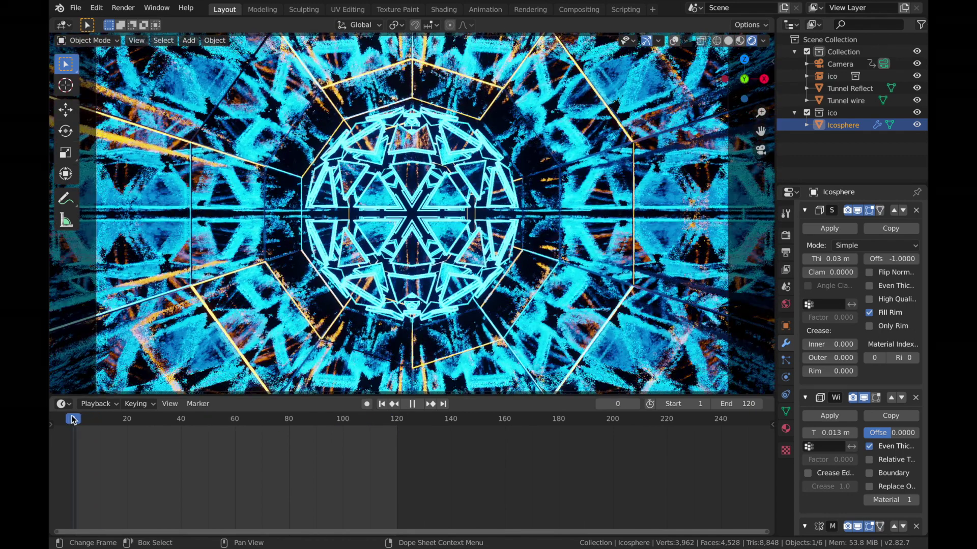
pyautogui.press('space')
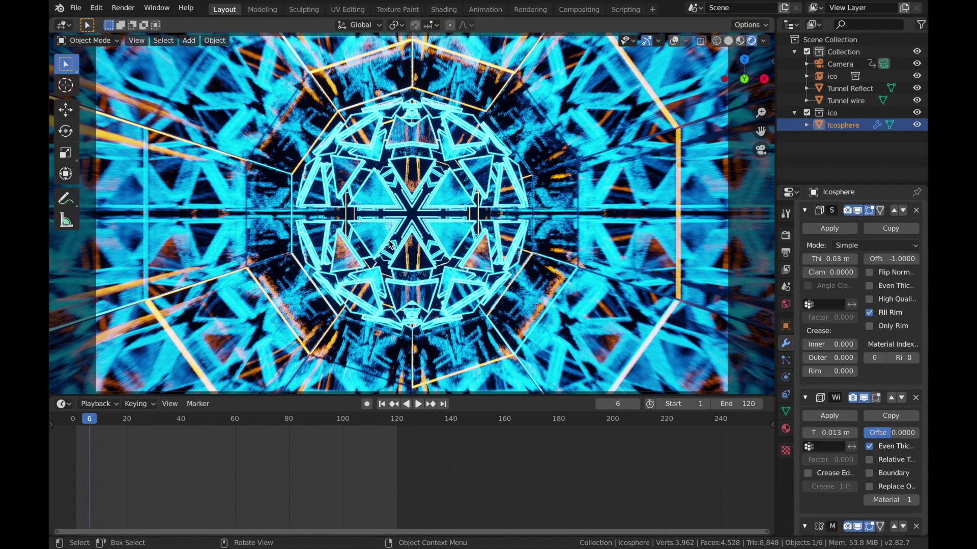
pyautogui.press('z')
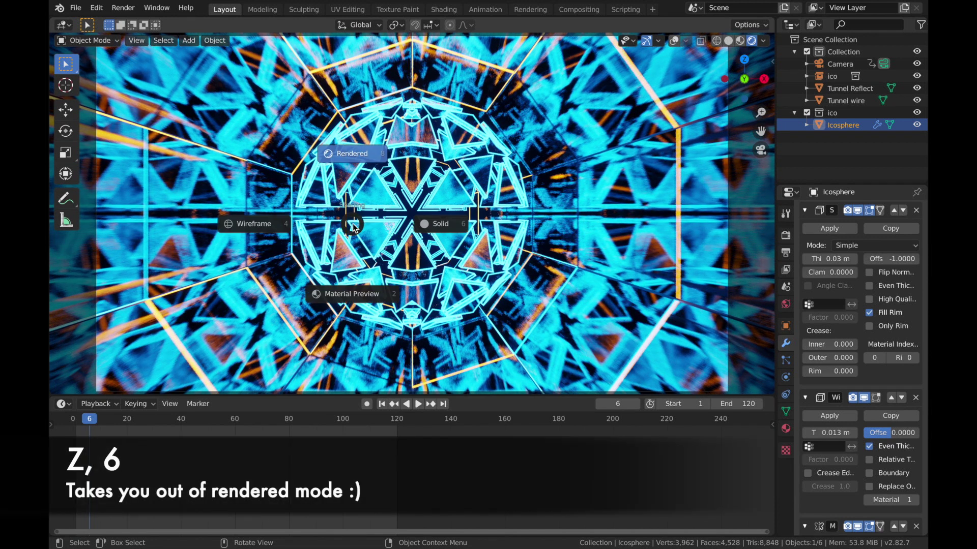
# Step: Switch to solid shading, frame the whole tunnel with overlays on, and select Tunnel Reflect
pyautogui.press('6')
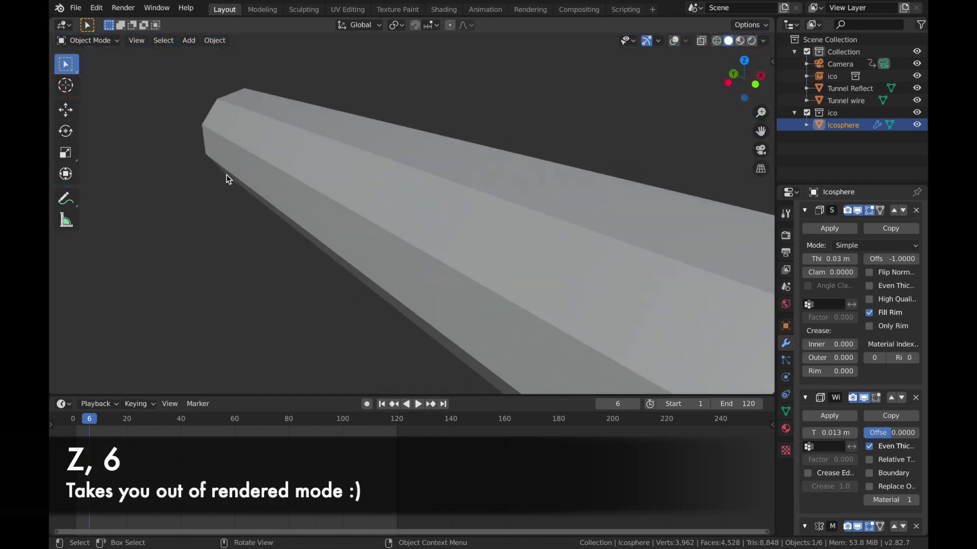
pyautogui.press('Home')
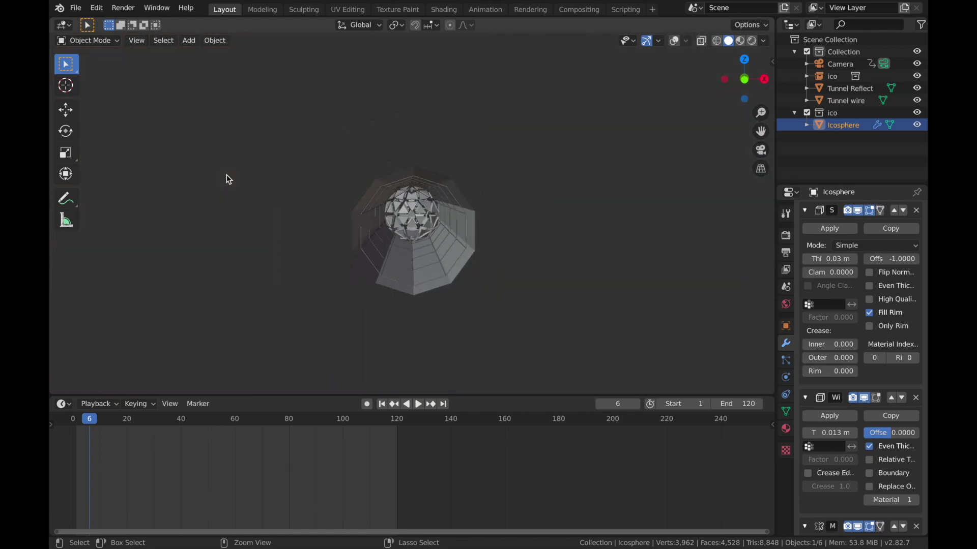
pyautogui.moveTo(364, 216); pyautogui.dragTo(364, 216, button='middle')
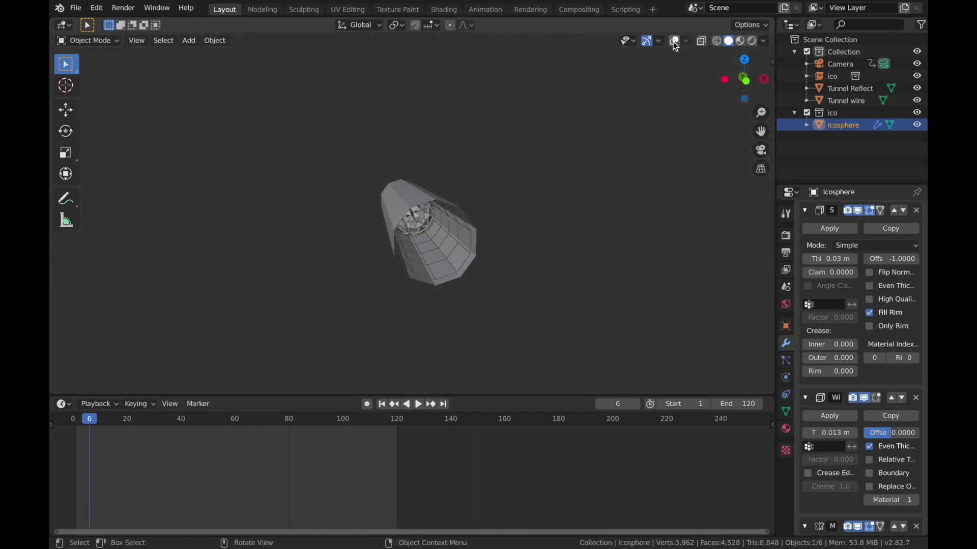
pyautogui.click(675, 41)
pyautogui.click(674, 41)
pyautogui.click(853, 90)
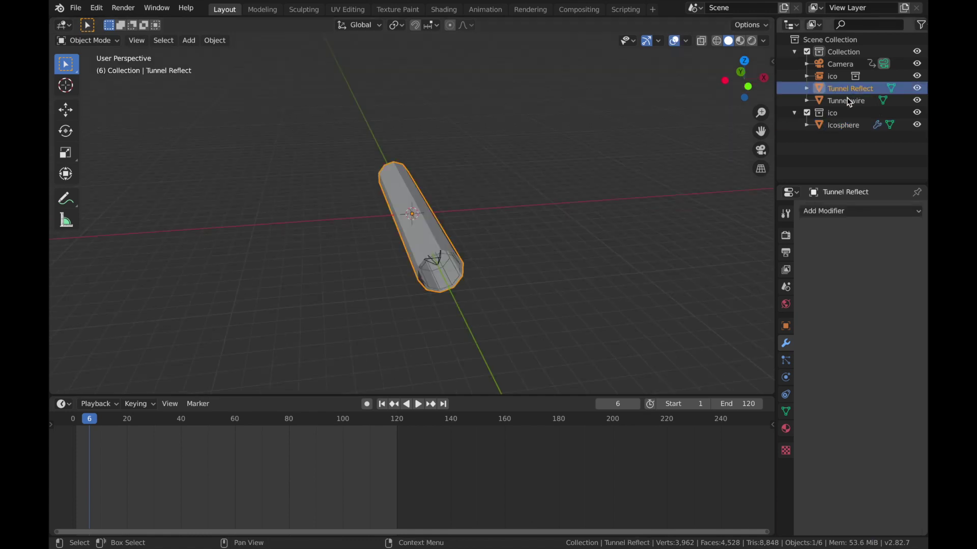
# Step: Move Tunnel Reflect and Tunnel wire into a new collection named 'tunnel'
pyautogui.keyDown('ctrl'); pyautogui.click(845, 101); pyautogui.keyUp('ctrl')
pyautogui.moveTo(661, 214); pyautogui.dragTo(591, 221, button='middle')
pyautogui.press('m')
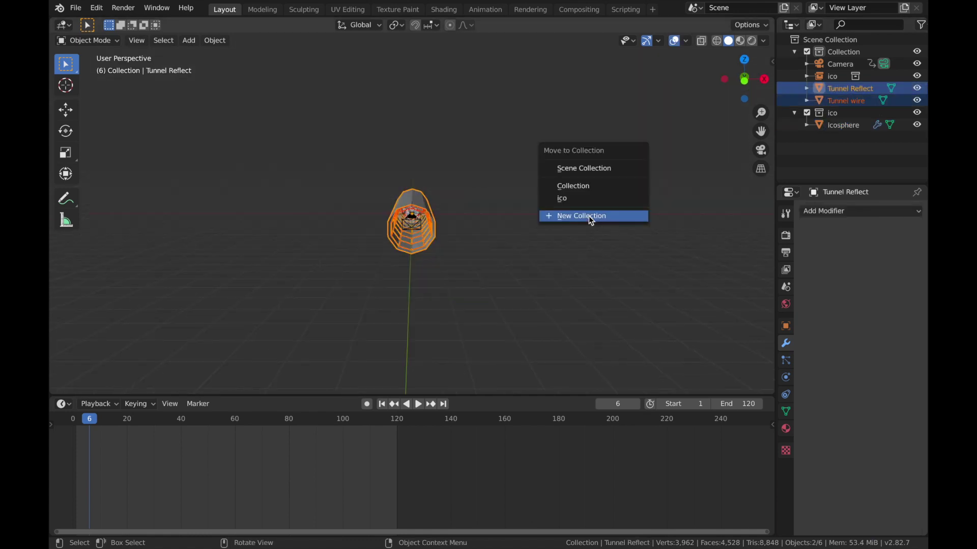
pyautogui.click(590, 217)
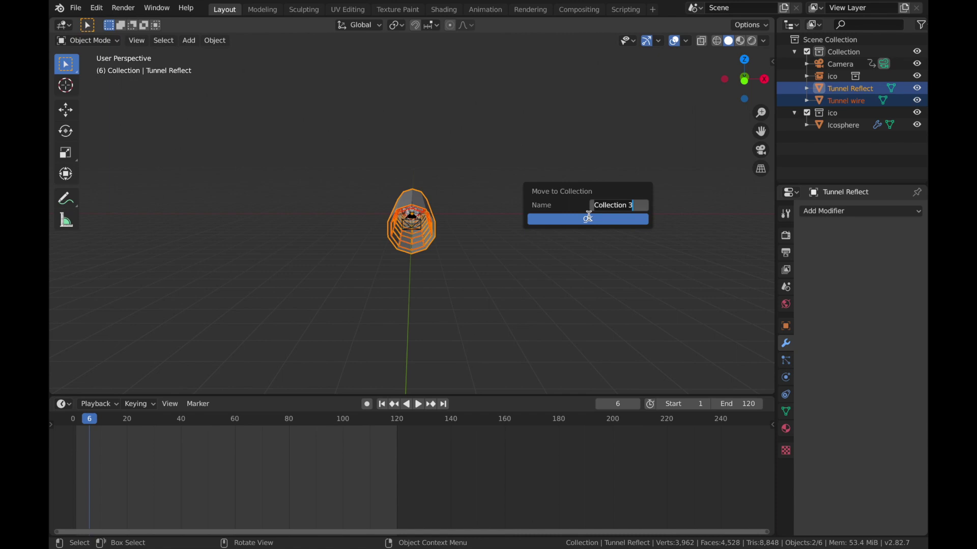
pyautogui.write('tunn')
pyautogui.press('Return')
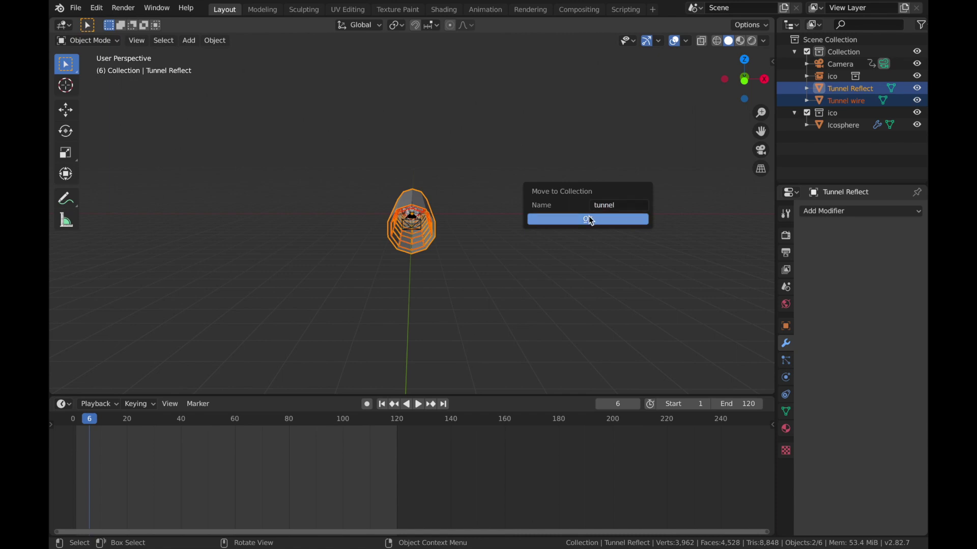
pyautogui.click(588, 219)
# Step: Nest the ico collection inside the tunnel collection and check its contents
pyautogui.moveTo(833, 94); pyautogui.dragTo(832, 115)
pyautogui.moveTo(832, 81); pyautogui.dragTo(832, 89)
pyautogui.click(794, 77)
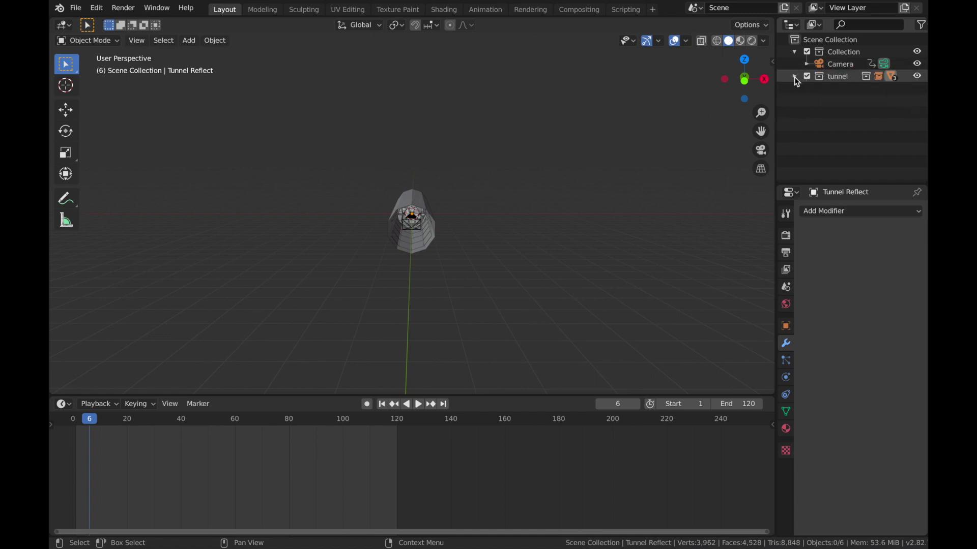
pyautogui.click(795, 77)
pyautogui.moveTo(509, 326); pyautogui.dragTo(473, 302, button='middle')
pyautogui.scroll(-2, 414, 250)
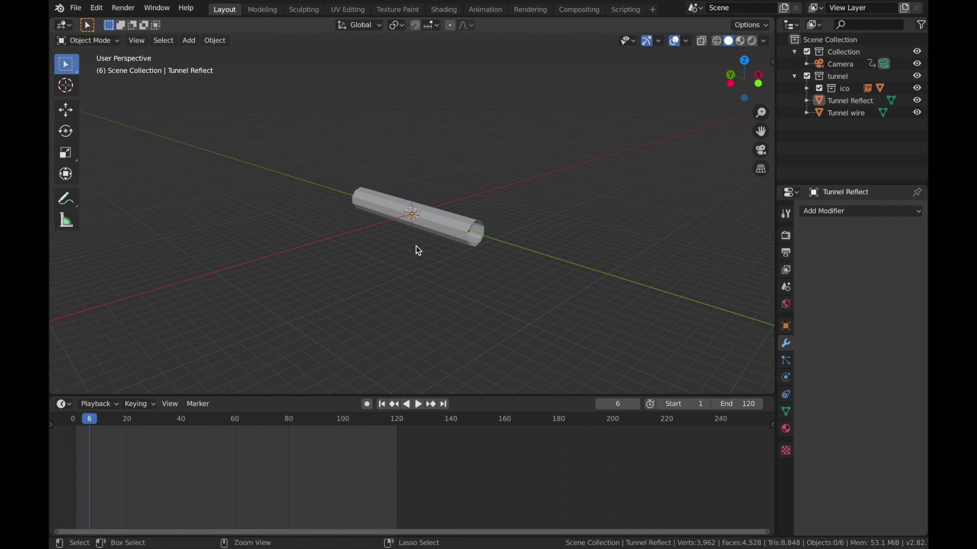
pyautogui.scroll(-1, 416, 248)
pyautogui.moveTo(416, 248); pyautogui.dragTo(400, 300, button='middle')
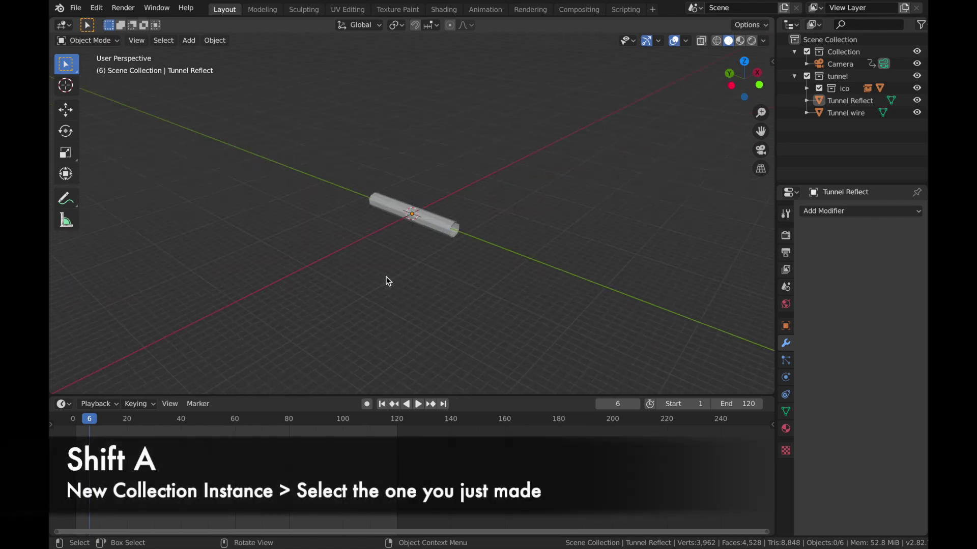
# Step: Add a tunnel collection instance and move it 16 m along Y
pyautogui.hotkey('shift', 'a')
pyautogui.moveTo(388, 279)
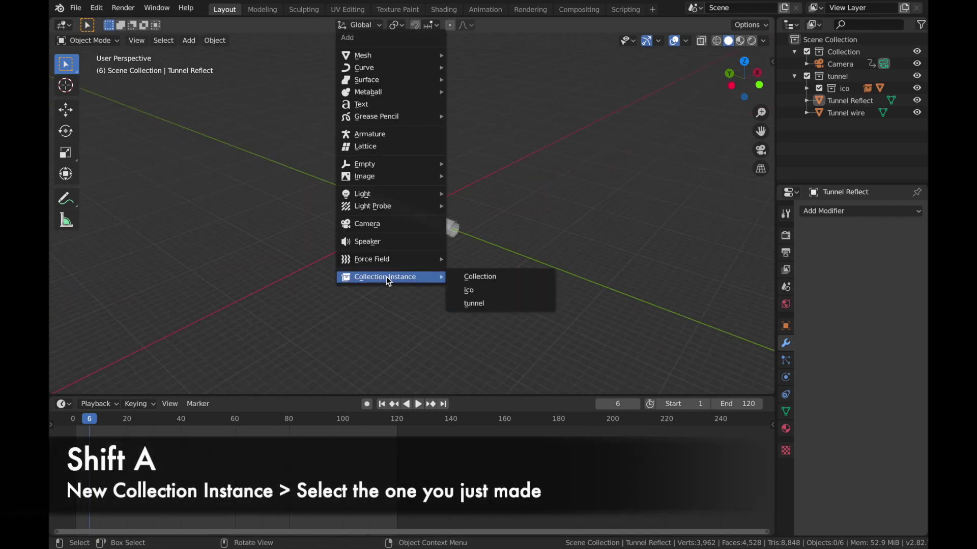
pyautogui.click(496, 301)
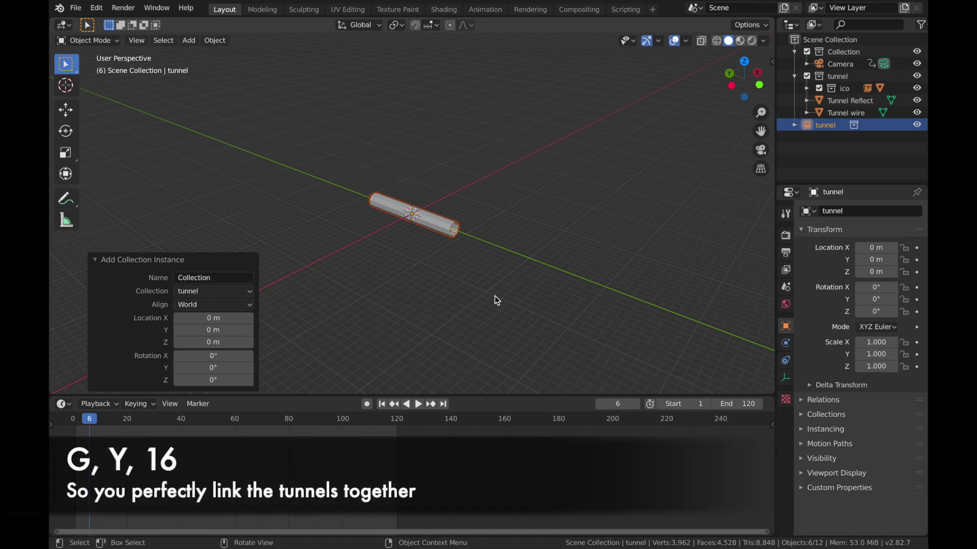
pyautogui.press('g')
pyautogui.press('y')
pyautogui.press('1')
pyautogui.press('6')
pyautogui.press('Return')
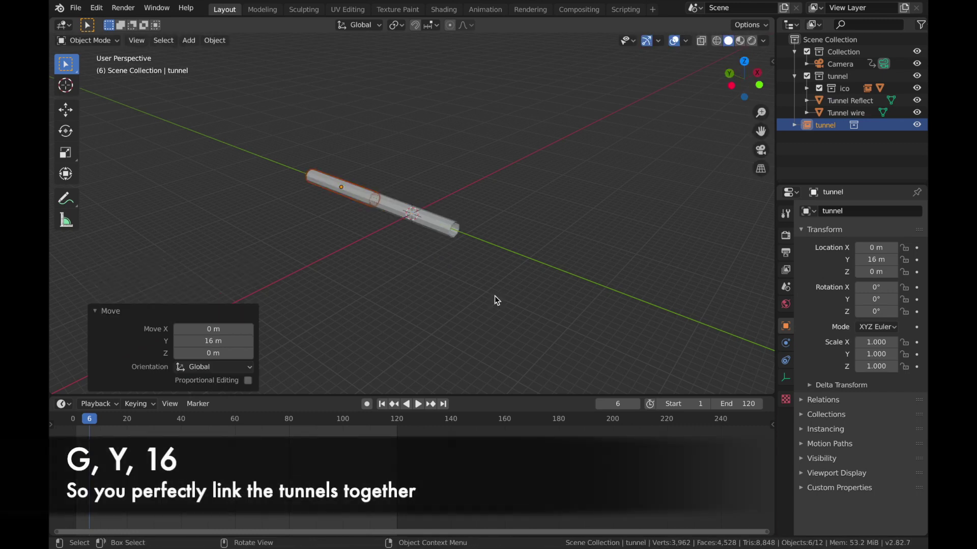
# Step: Duplicate the instance twice, each copy 16 m further along Y, reaching 48 m
pyautogui.hotkey('shift', 'd')
pyautogui.write('y16')
pyautogui.press('Return')
pyautogui.hotkey('shift', 'd')
pyautogui.write('y16')
pyautogui.press('Return')
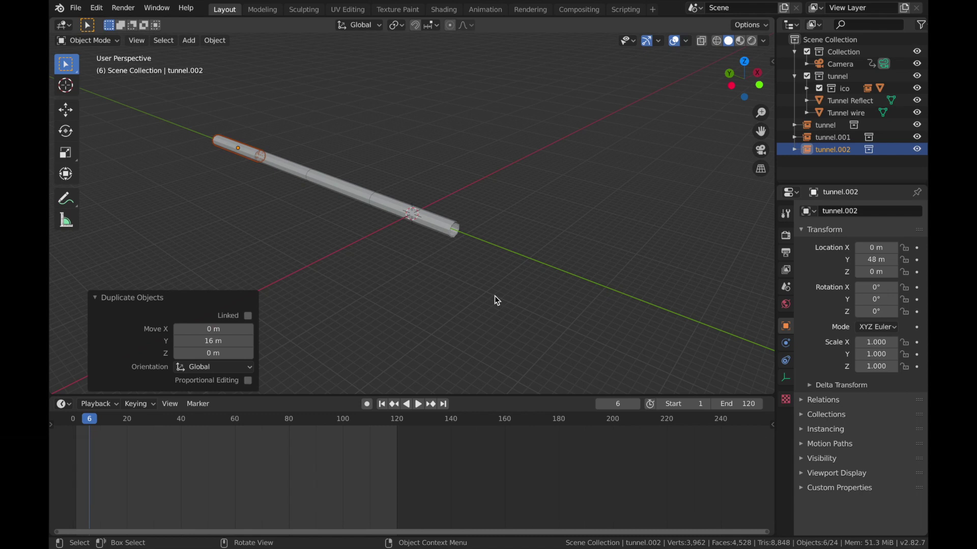
# Step: Add two more copies, each 16 m further along Y, then preview playback through the camera
pyautogui.hotkey('shift', 'd')
pyautogui.write('y16')
pyautogui.press('Return')
pyautogui.hotkey('shift', 'd')
pyautogui.write('y16')
pyautogui.press('Return')
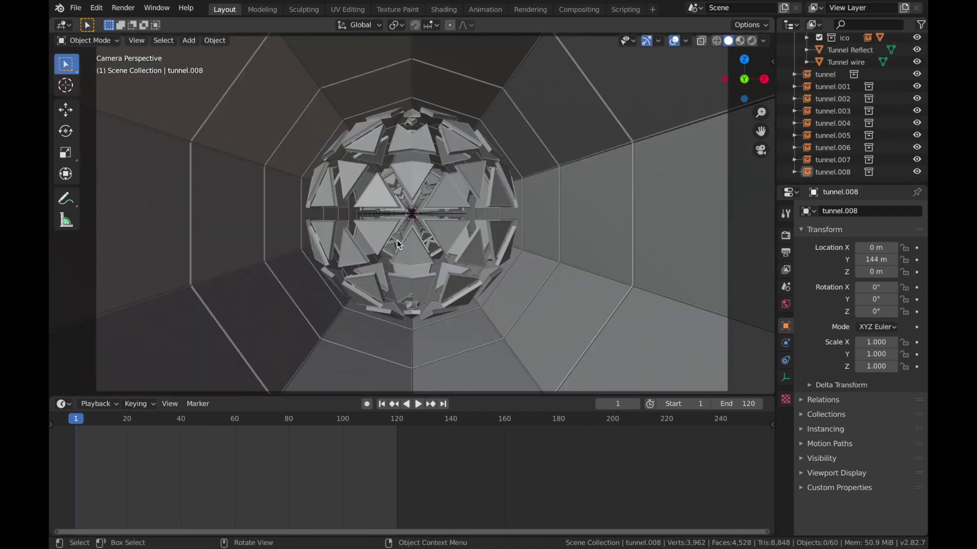
pyautogui.press('space')
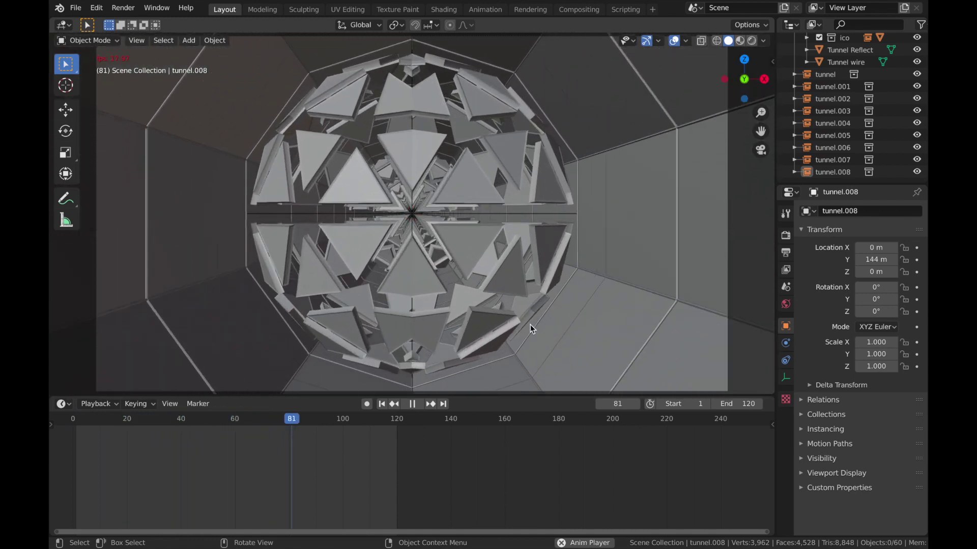
pyautogui.press('Escape')
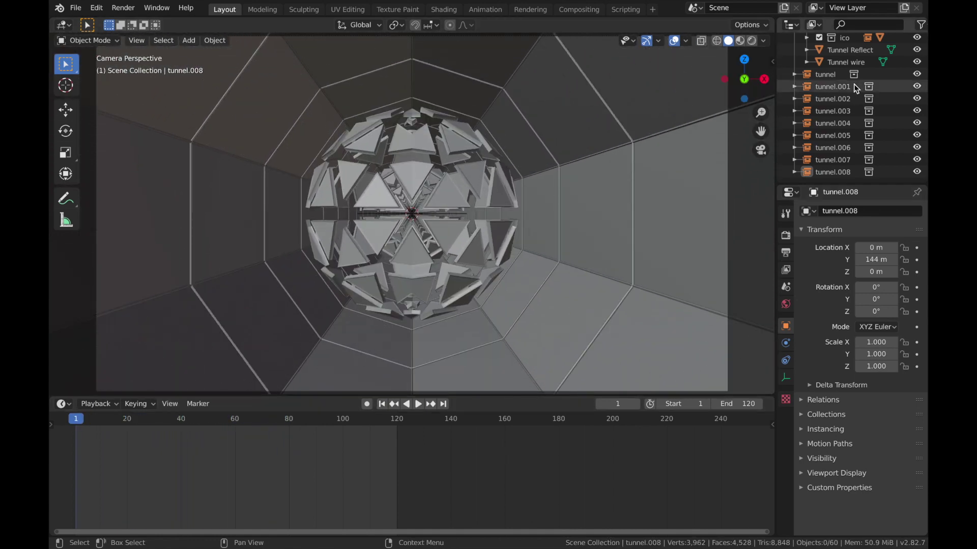
# Step: Scale the Icosphere to about 0.981 and nudge its Smooth modifier Factor
pyautogui.scroll(4, 853, 84)
pyautogui.click(471, 242)
pyautogui.press('s')
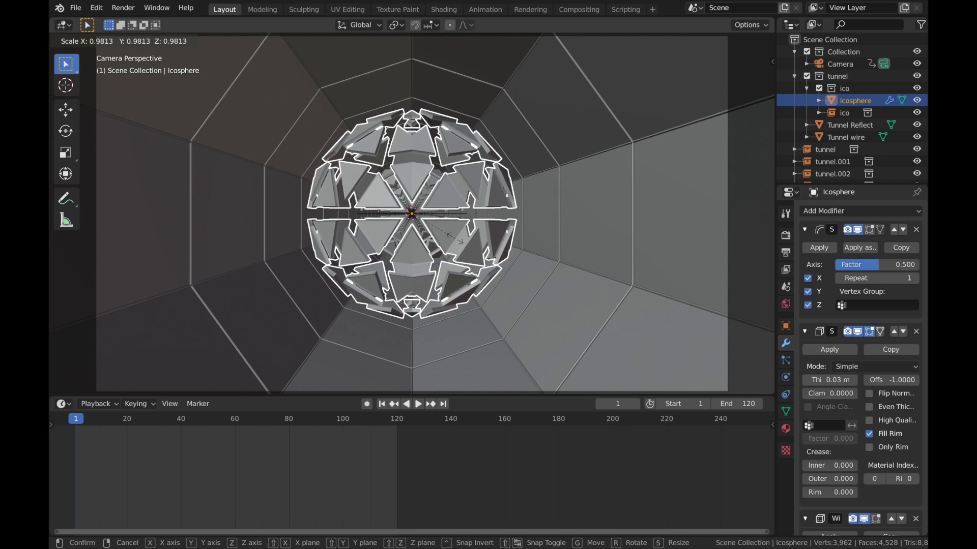
pyautogui.click(459, 242)
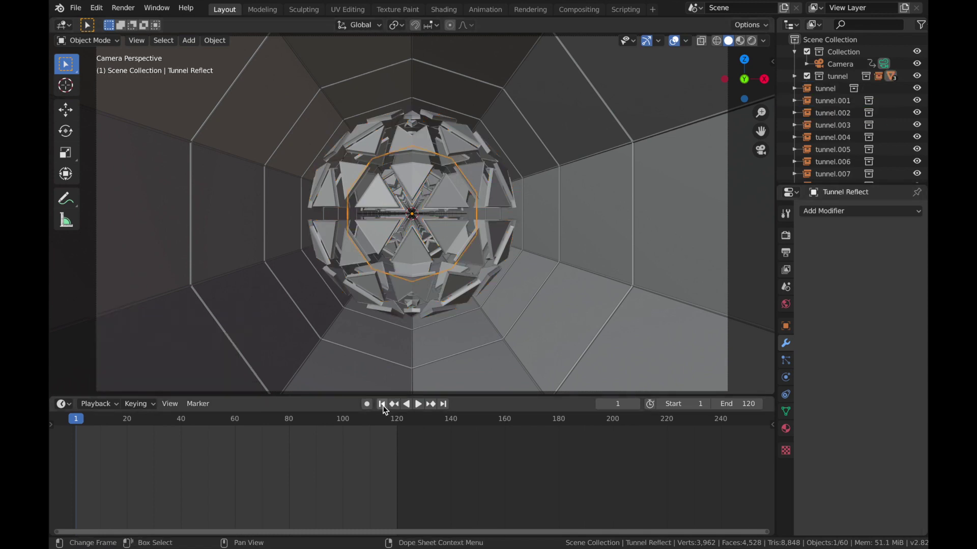
pyautogui.click(441, 203)
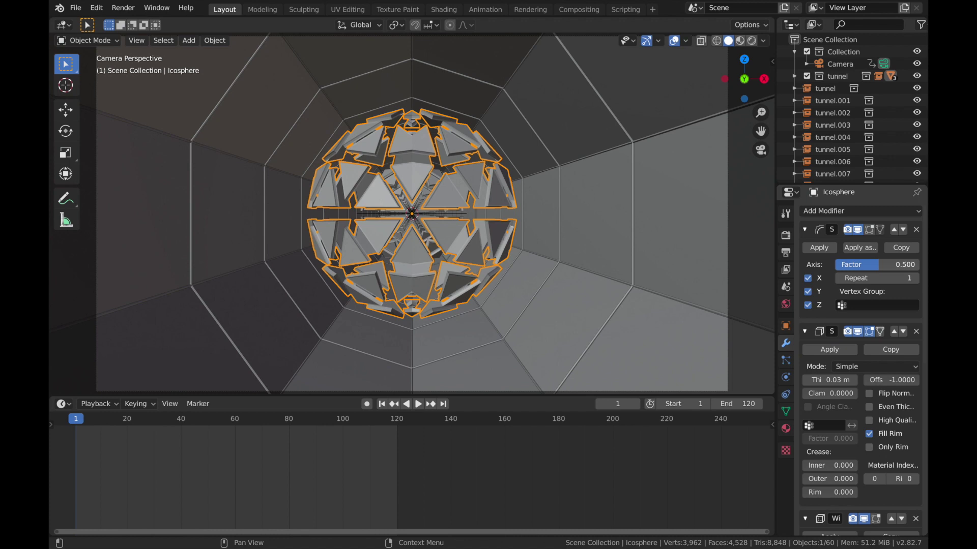
pyautogui.moveTo(878, 265)
pyautogui.mouseDown()
pyautogui.moveTo(918, 264)
pyautogui.moveTo(893, 264)
pyautogui.mouseUp()
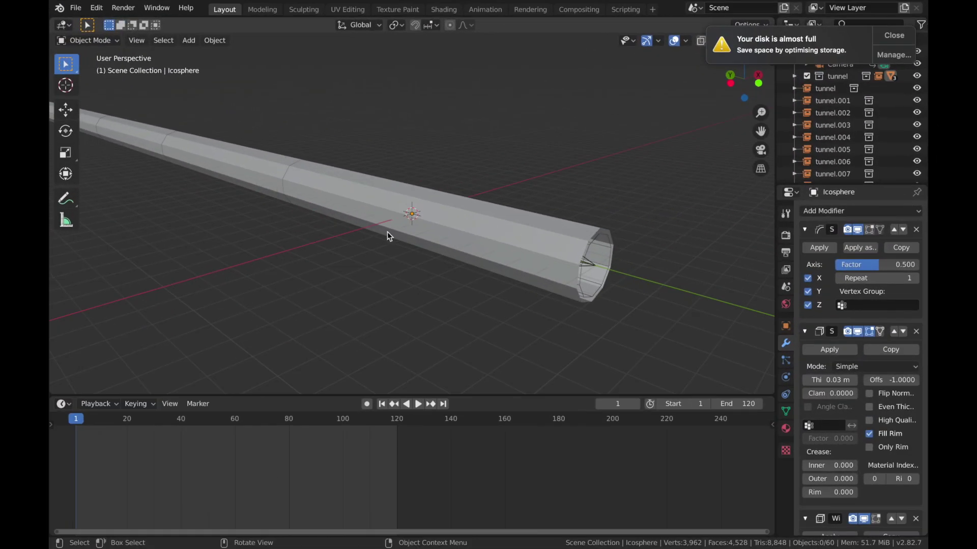
# Step: Duplicate six tunnel instances 32 m back along −Y and view through the camera
pyautogui.moveTo(213, 221); pyautogui.dragTo(262, 124)
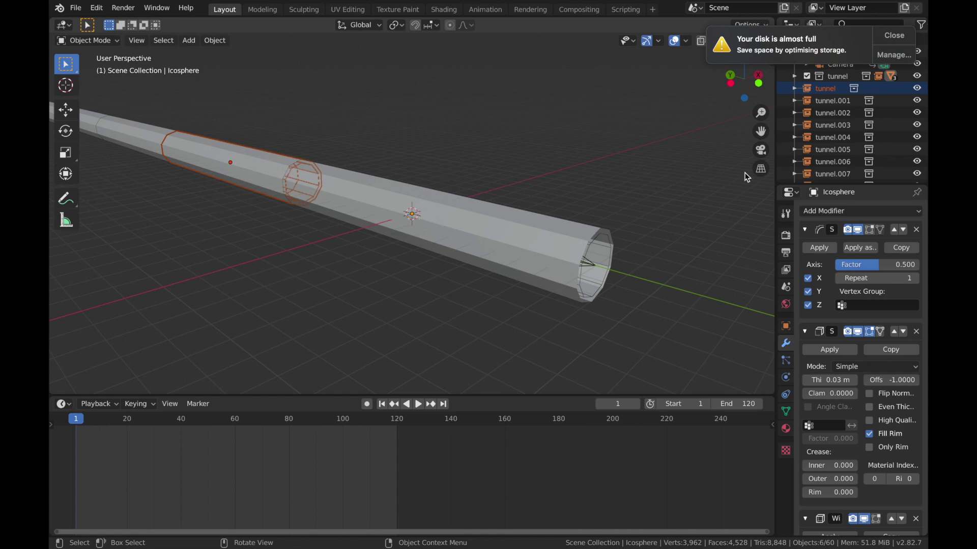
pyautogui.hotkey('shift', 'd')
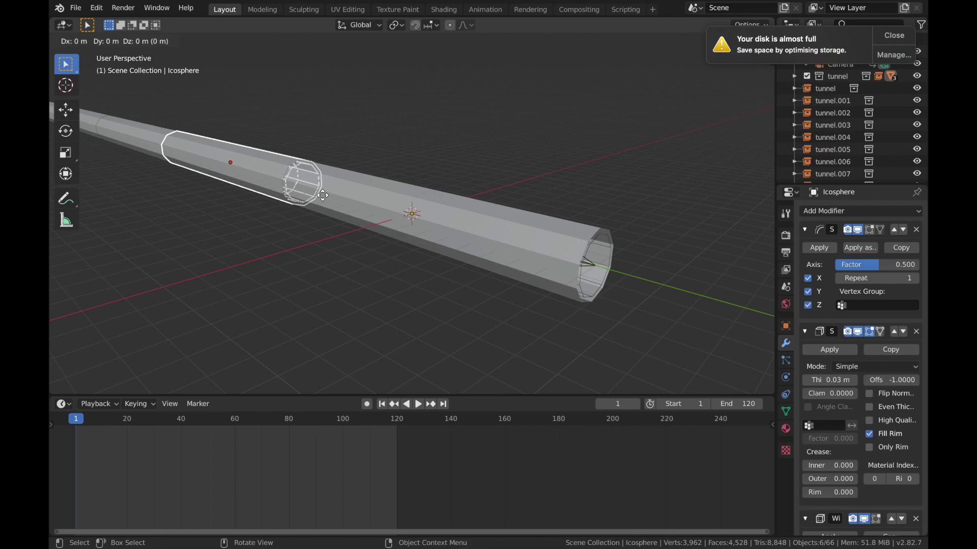
pyautogui.press('y')
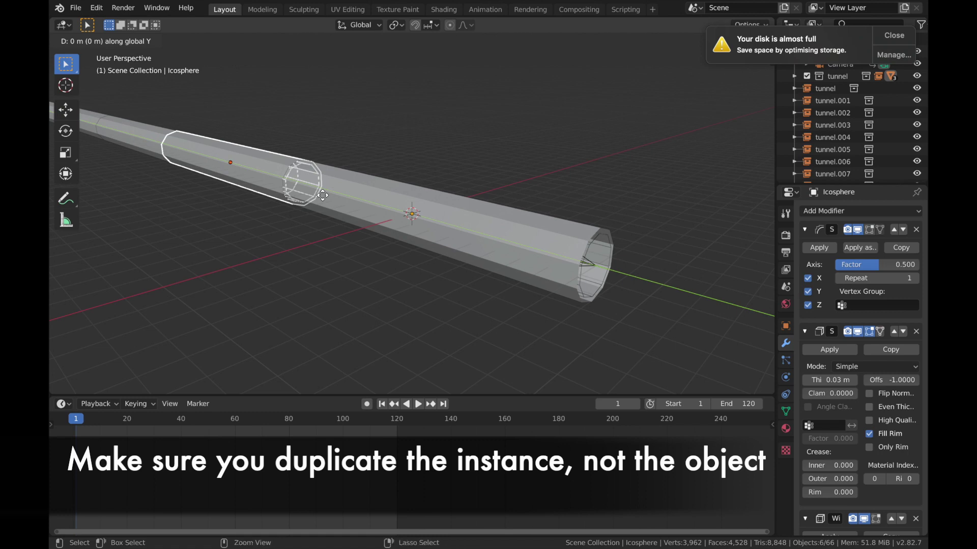
pyautogui.moveTo(82, 358)
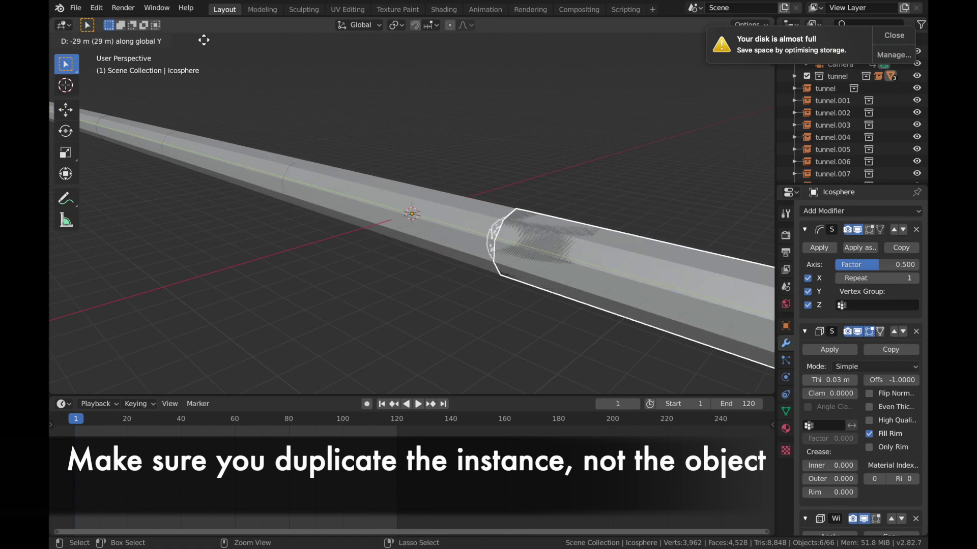
pyautogui.moveTo(360, 106)
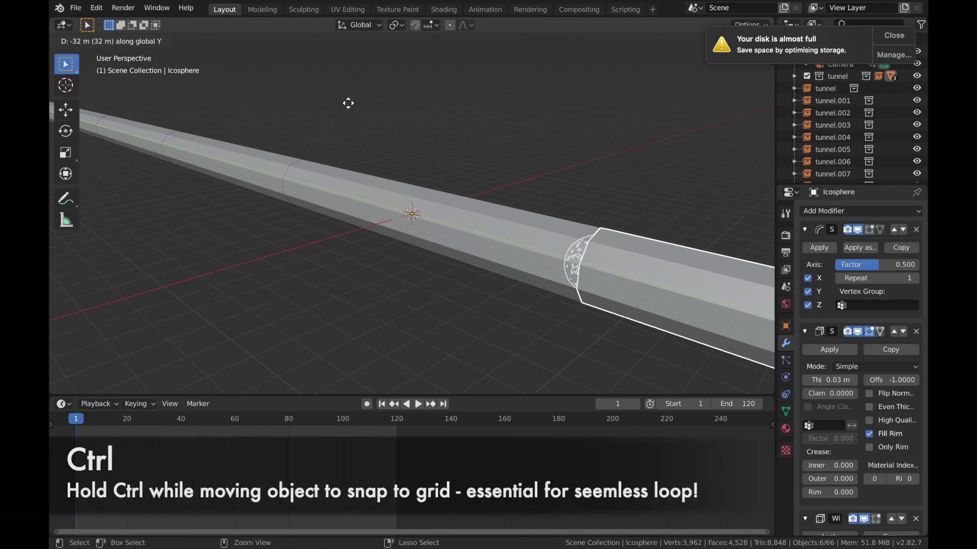
pyautogui.click(348, 104)
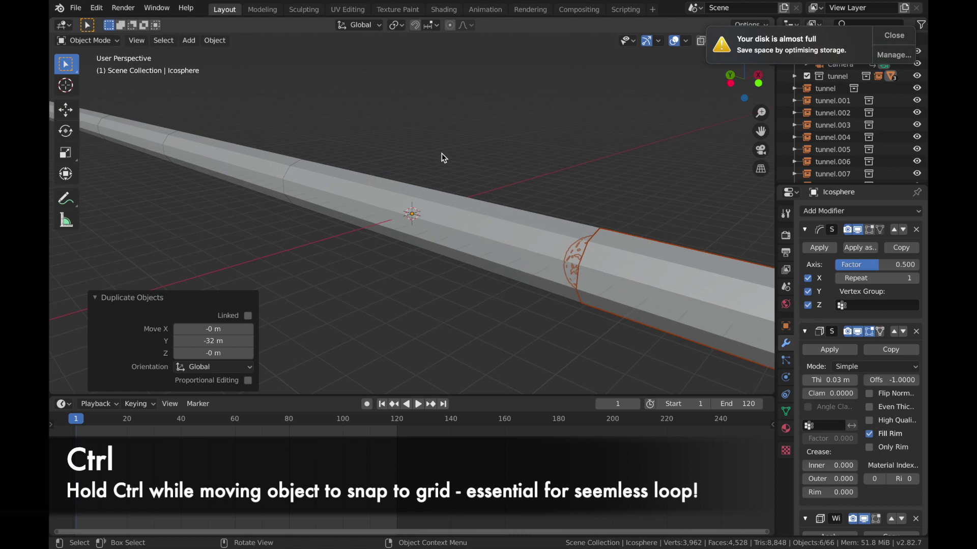
pyautogui.moveTo(441, 153); pyautogui.dragTo(443, 158, button='middle')
pyautogui.press('KP_0')
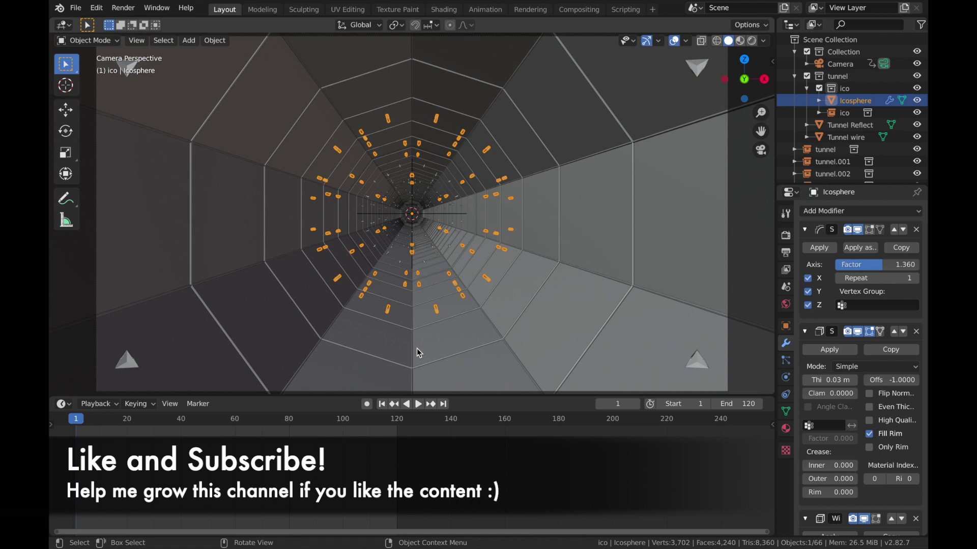
# Step: Preview playback with overlays hidden, then keyframe the deform Factor at 1.360 on frame 1
pyautogui.press('space')
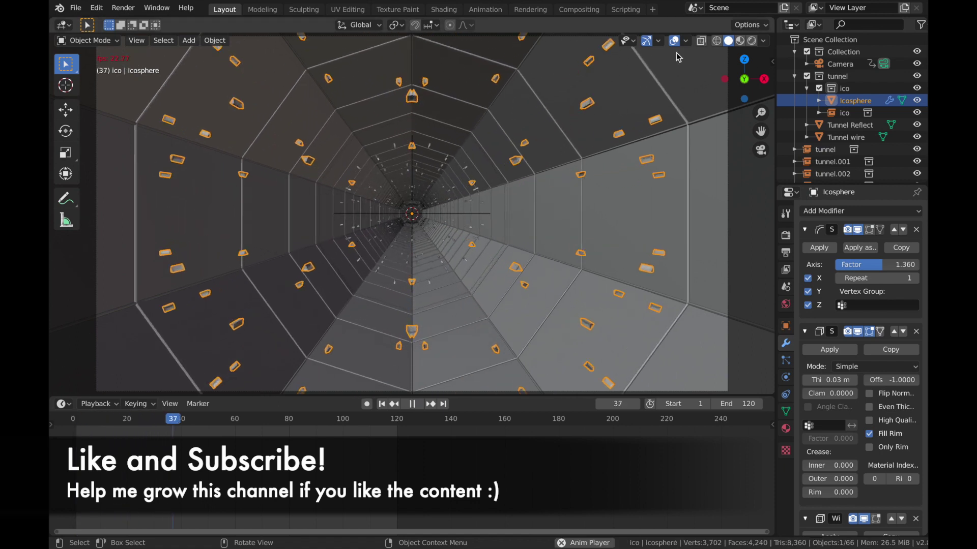
pyautogui.click(674, 41)
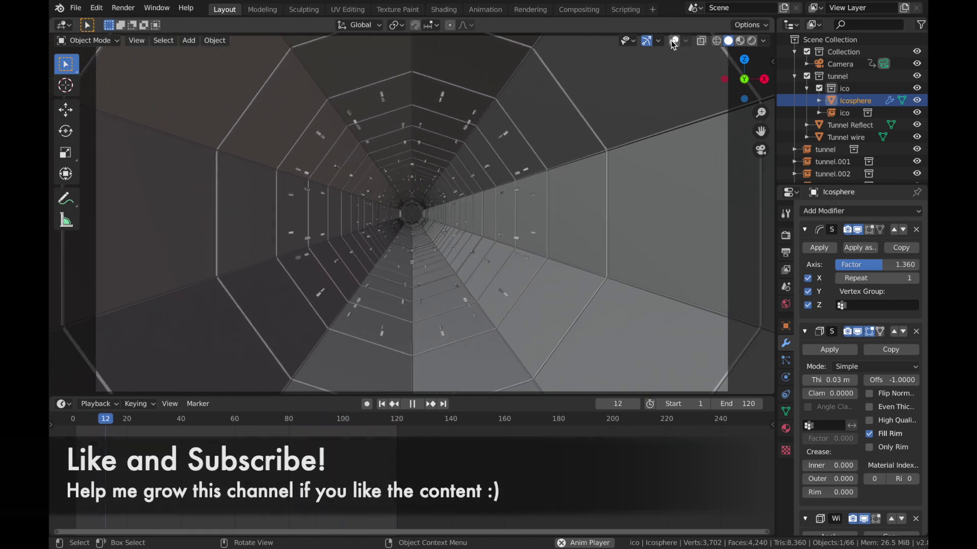
pyautogui.press('space')
pyautogui.click(381, 404)
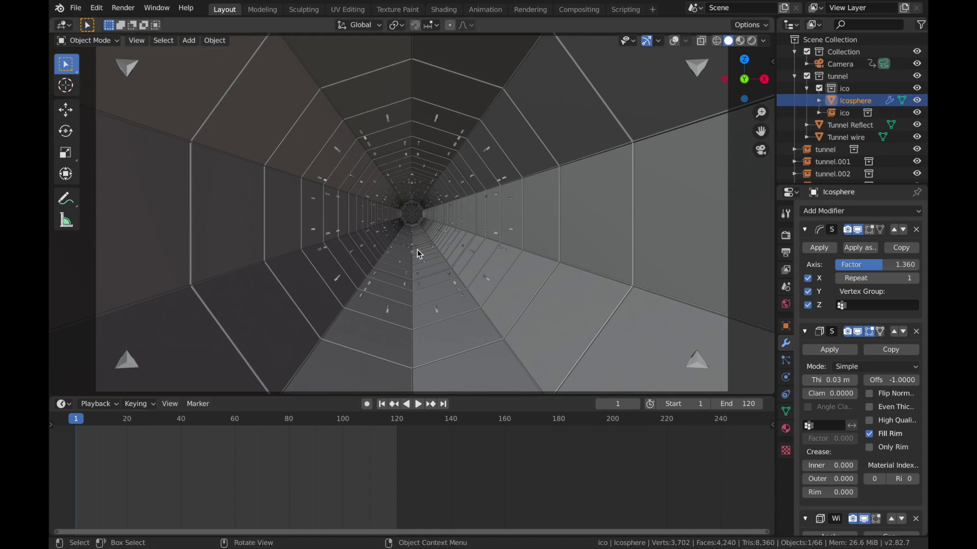
pyautogui.click(674, 41)
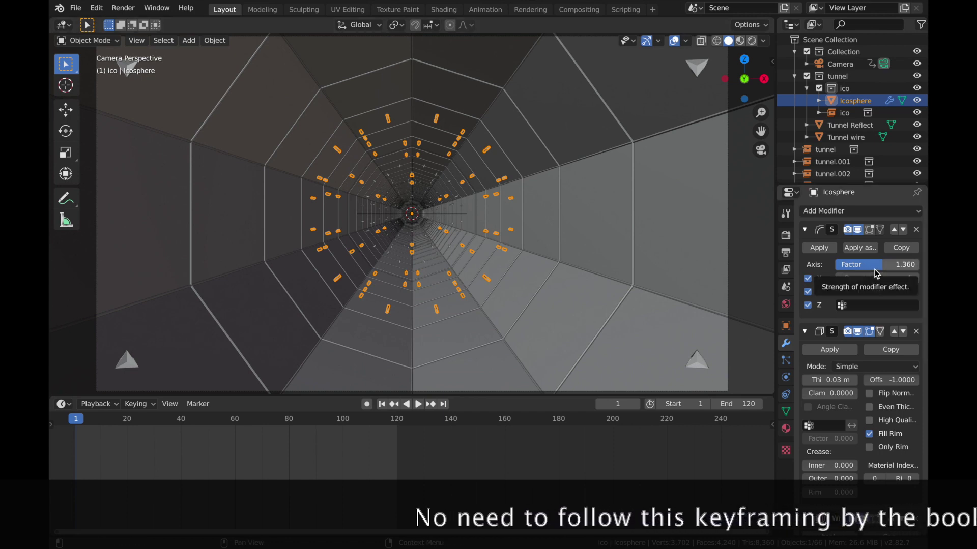
pyautogui.press('i')
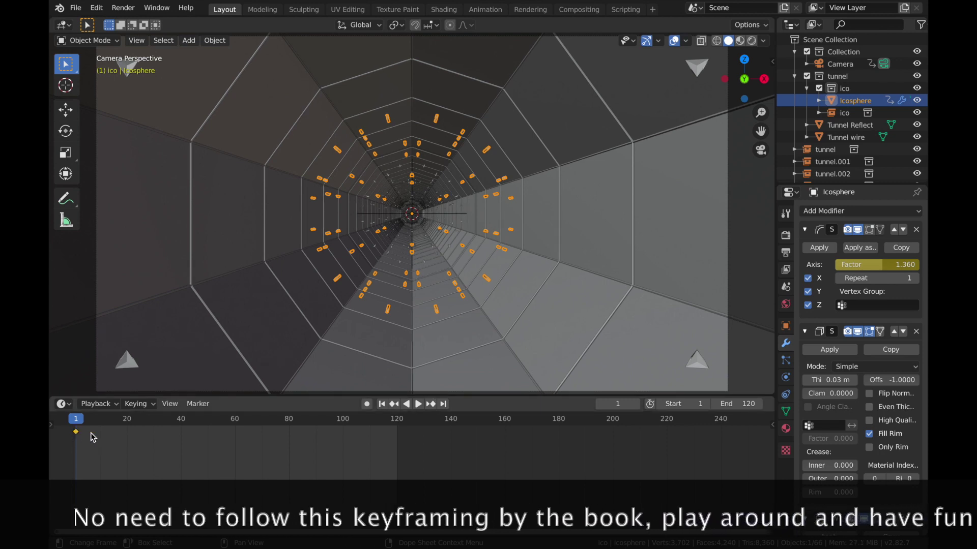
# Step: Copy the frame-1 Factor keyframe to frame 120 and return to frame 1
pyautogui.press('g')
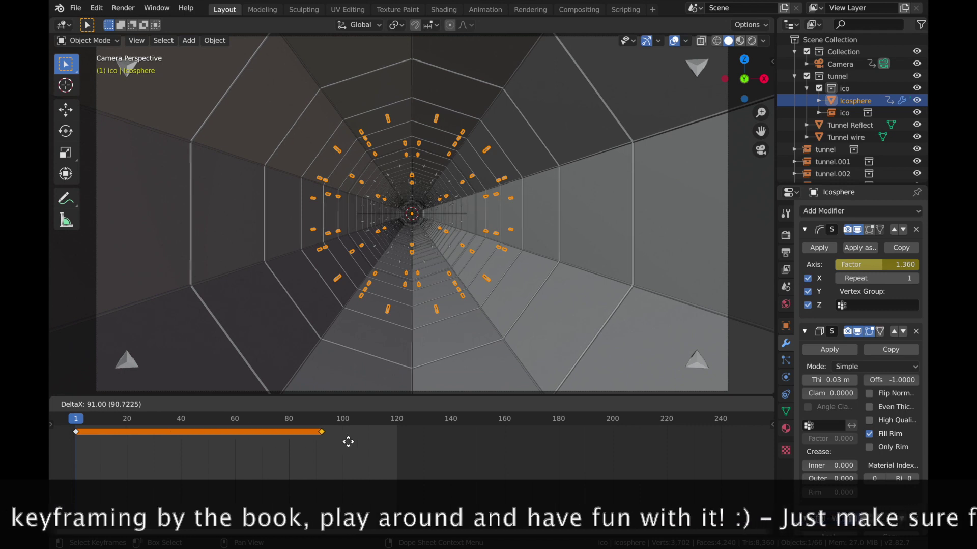
pyautogui.click(428, 452)
pyautogui.click(400, 418)
pyautogui.click(76, 419)
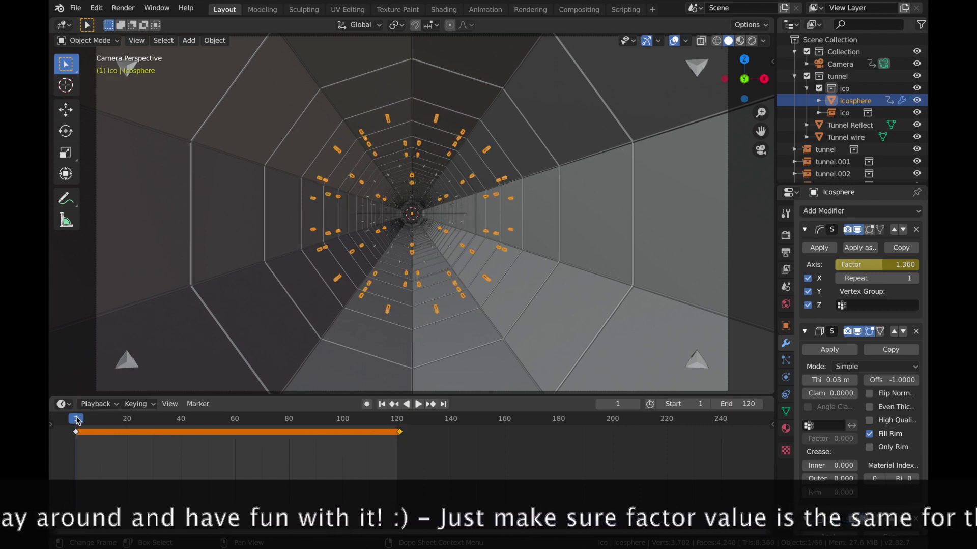
# Step: Keyframe the Factor near zero at frame 33 and about 1.386 at frame 61
pyautogui.press('space')
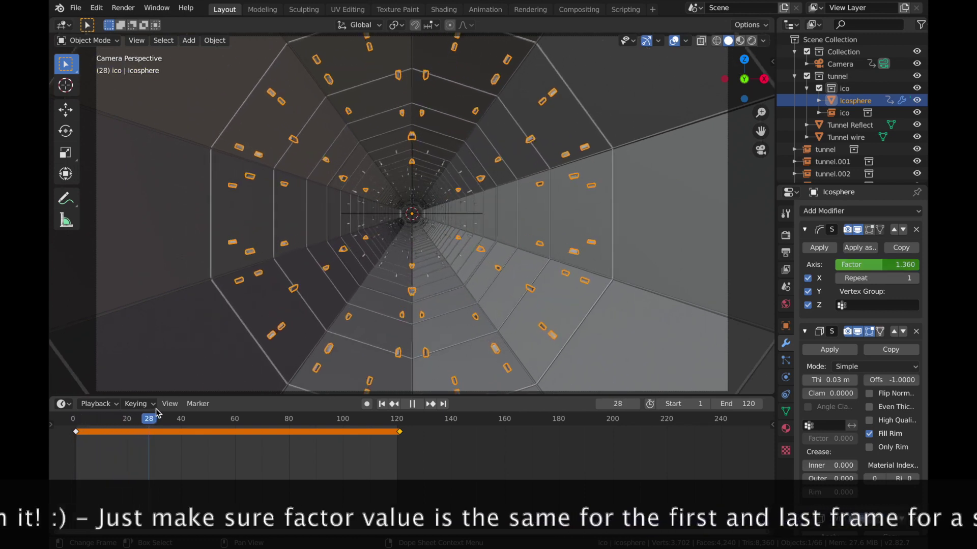
pyautogui.press('space')
pyautogui.moveTo(877, 264); pyautogui.dragTo(830, 264)
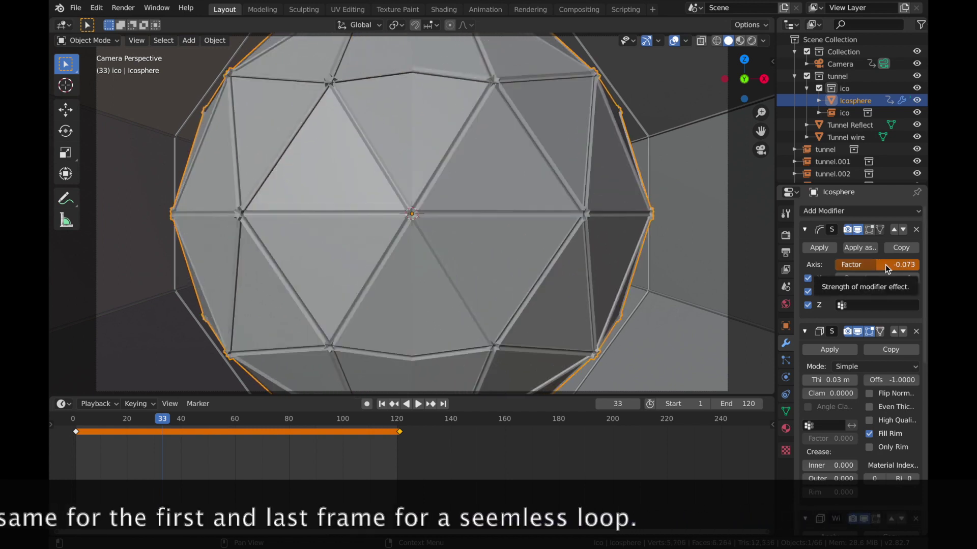
pyautogui.press('i')
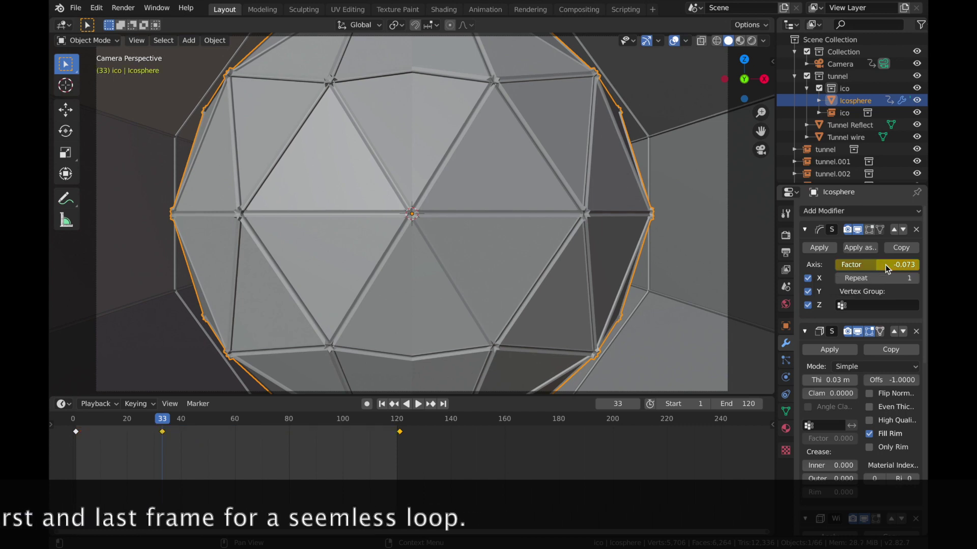
pyautogui.click(233, 419)
pyautogui.press('space')
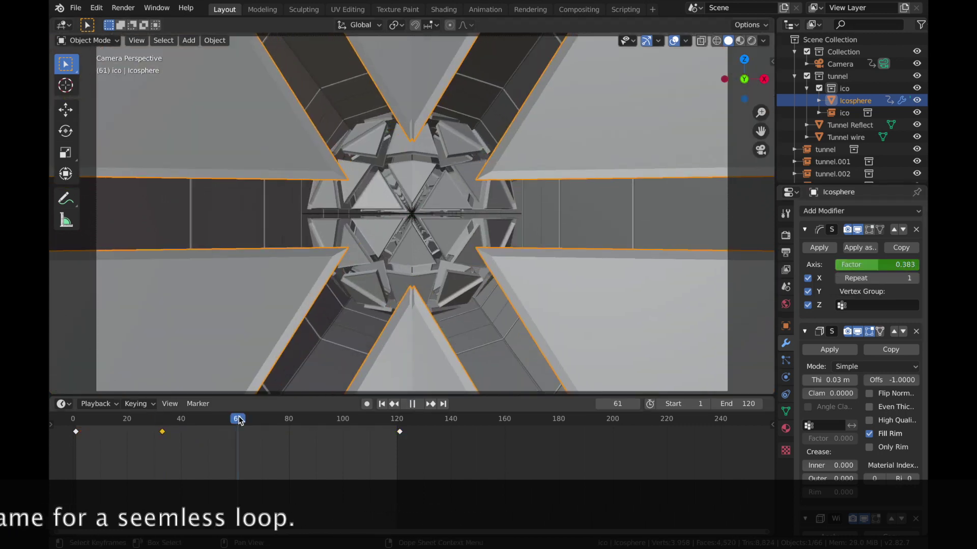
pyautogui.press('space')
pyautogui.moveTo(872, 265); pyautogui.dragTo(903, 265)
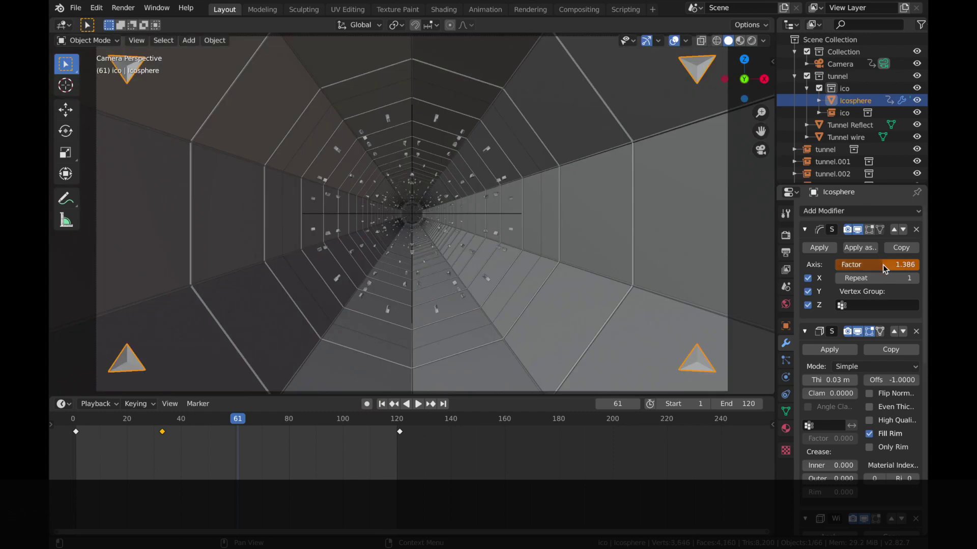
pyautogui.press('i')
# Step: Keyframe the Factor at 1.803 on frame 91 and give the icosphere keys Bezier interpolation
pyautogui.moveTo(345, 437); pyautogui.dragTo(319, 436)
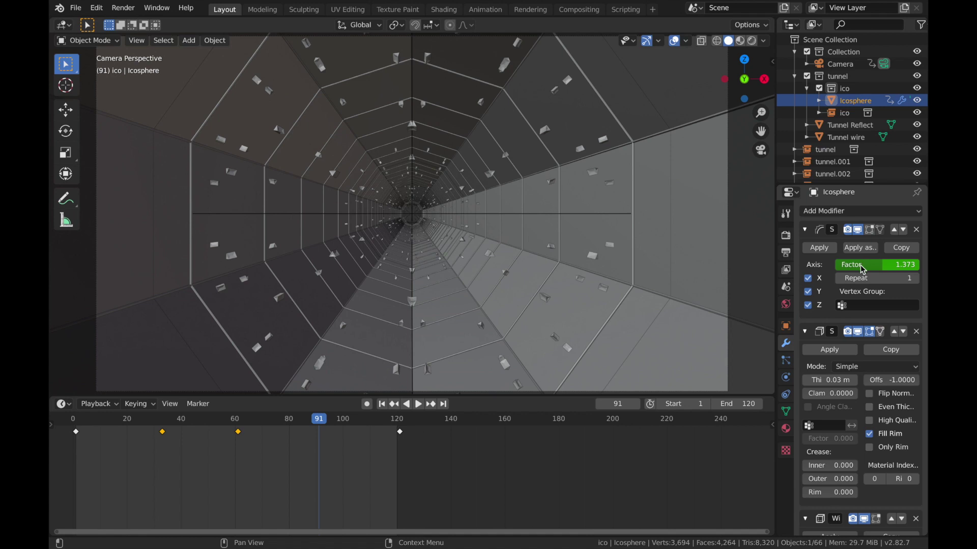
pyautogui.moveTo(876, 265); pyautogui.dragTo(918, 264)
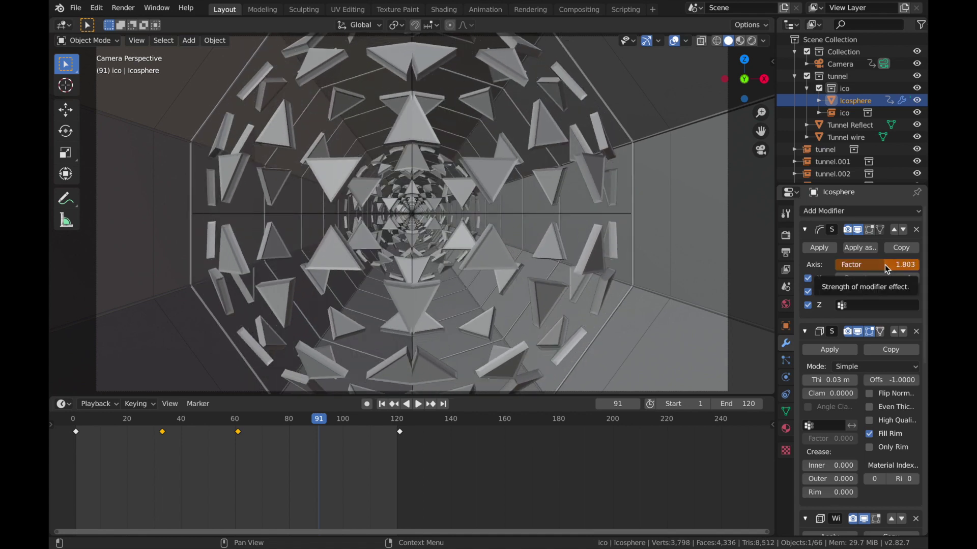
pyautogui.press('i')
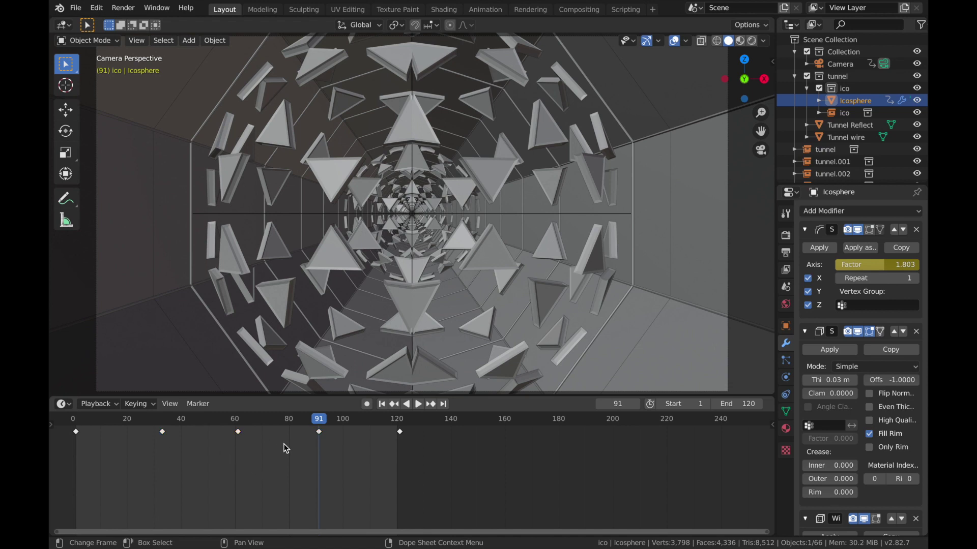
pyautogui.press('t')
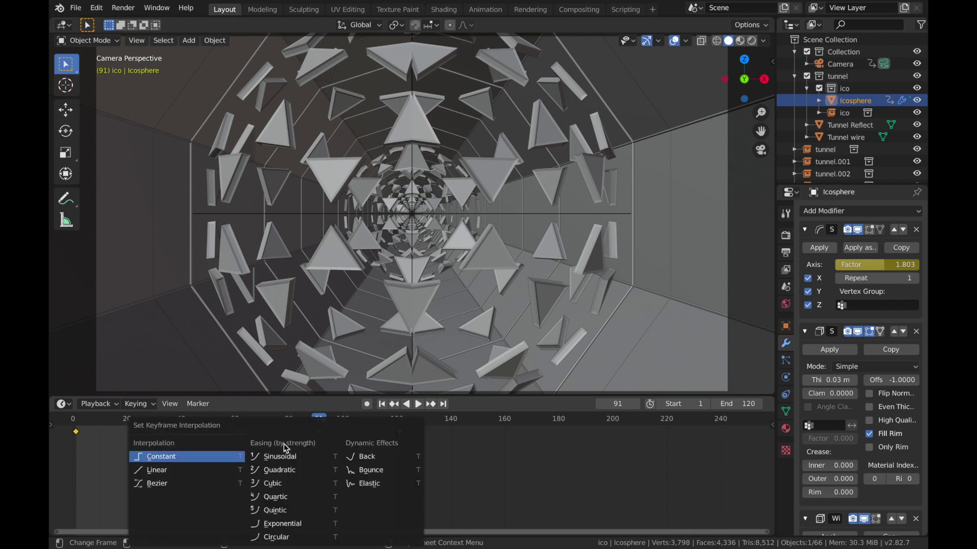
pyautogui.click(192, 484)
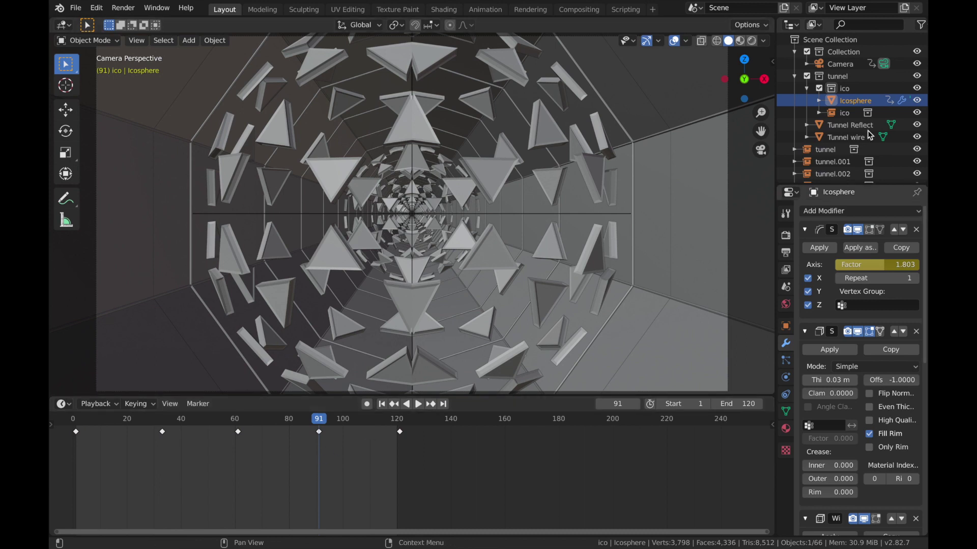
# Step: Set all the Camera's keyframes to Linear interpolation, then reselect the Icosphere and play
pyautogui.click(832, 63)
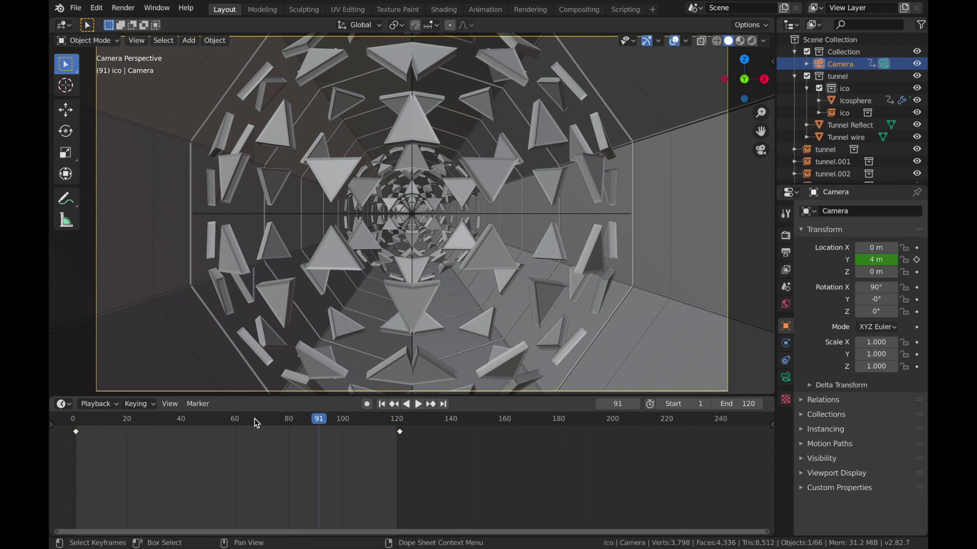
pyautogui.press('a')
pyautogui.press('t')
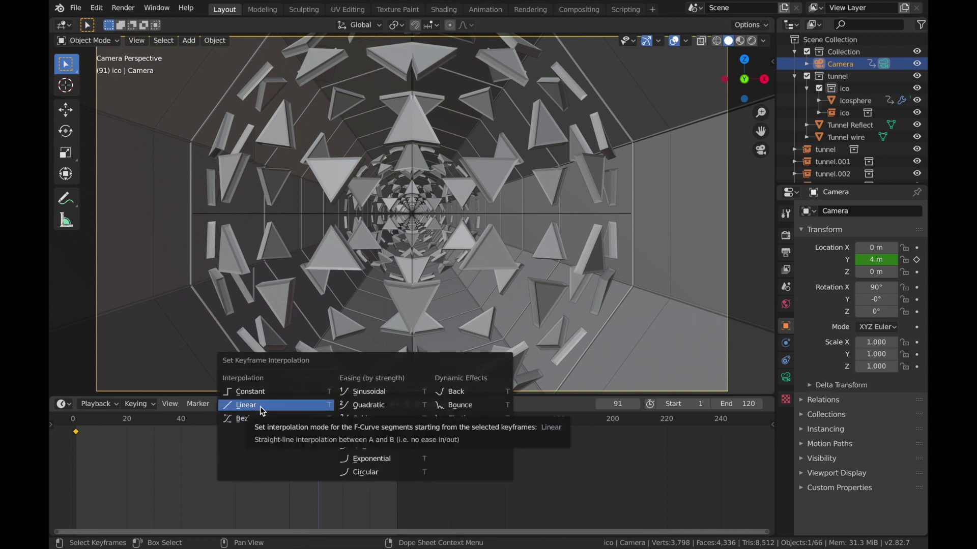
pyautogui.click(260, 407)
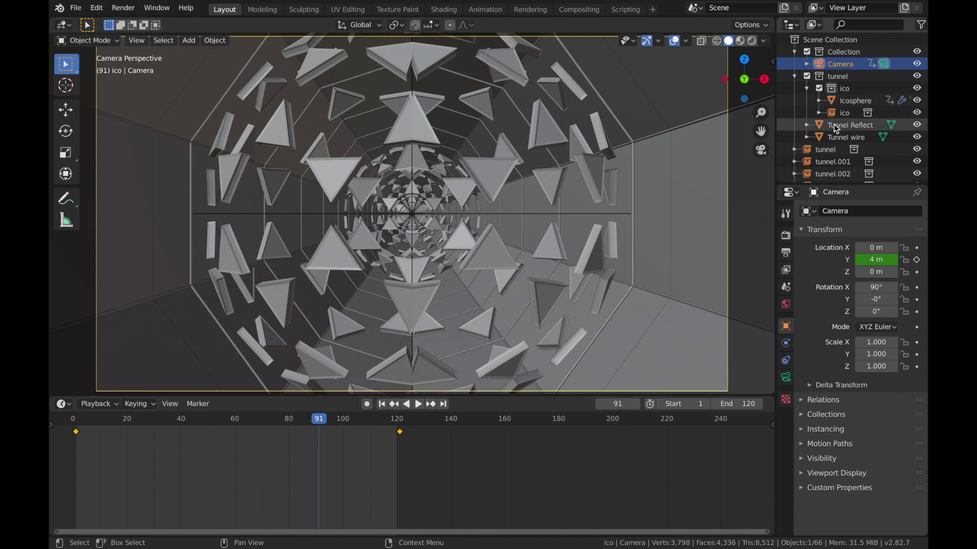
pyautogui.click(848, 103)
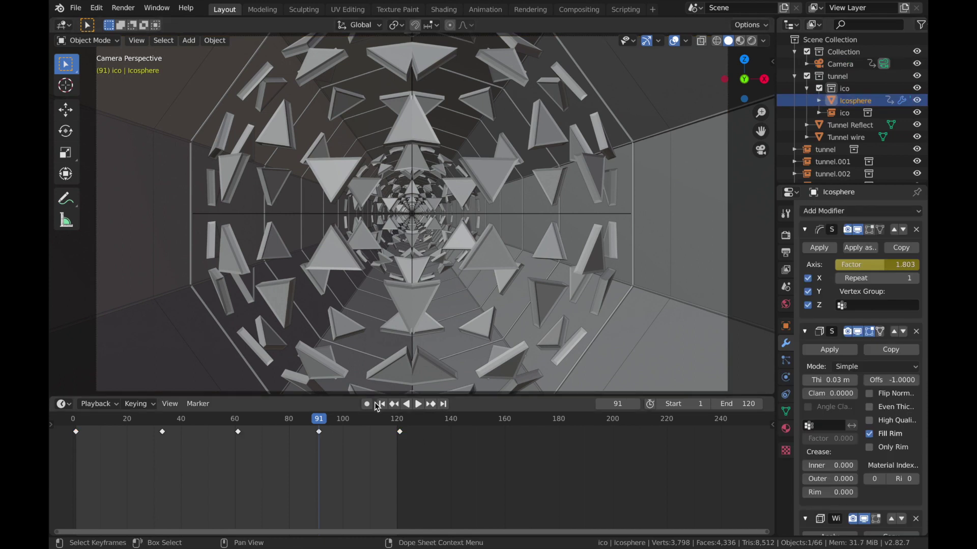
pyautogui.moveTo(318, 418); pyautogui.dragTo(77, 423)
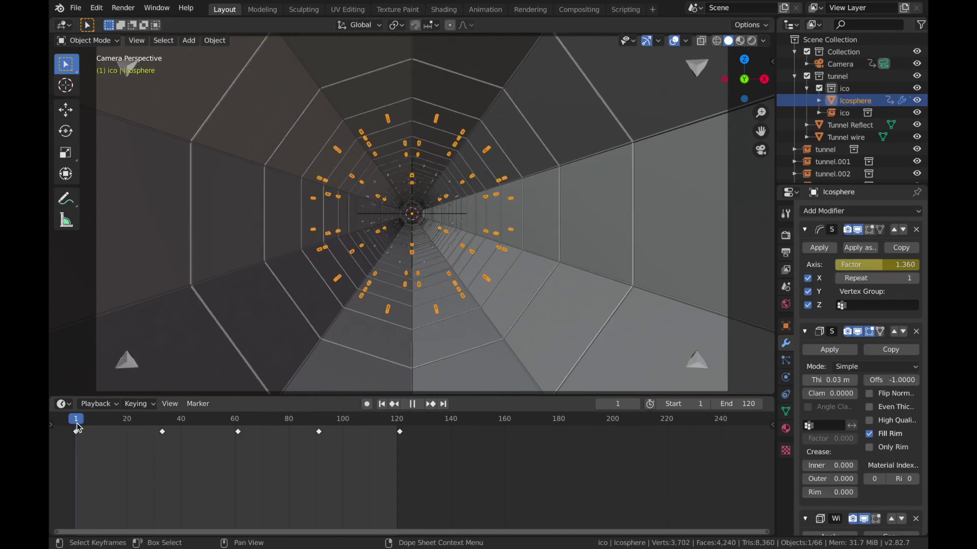
pyautogui.press('space')
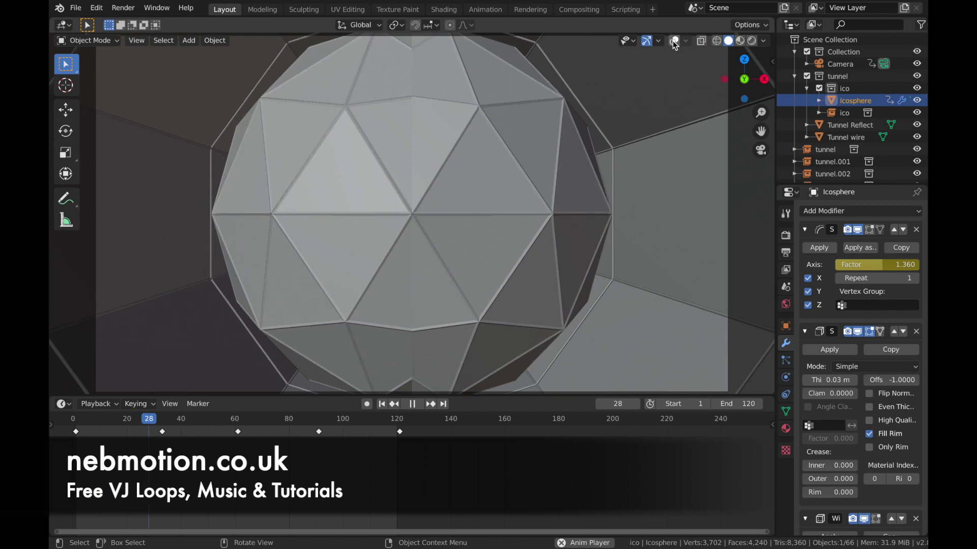
# Step: Return to frame 1, switch the viewport to Rendered shading, and play the animation
pyautogui.press('space')
pyautogui.click(381, 403)
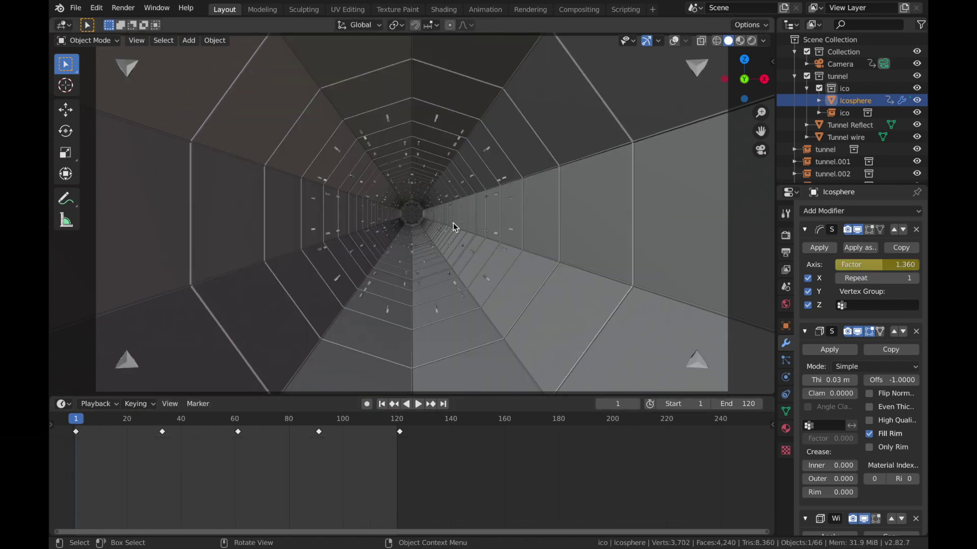
pyautogui.press('z')
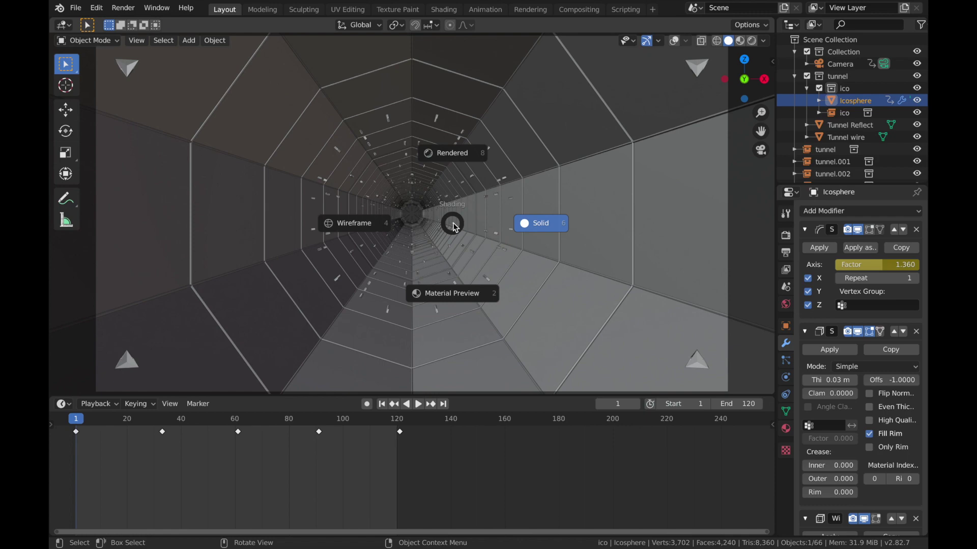
pyautogui.click(452, 153)
pyautogui.press('space')
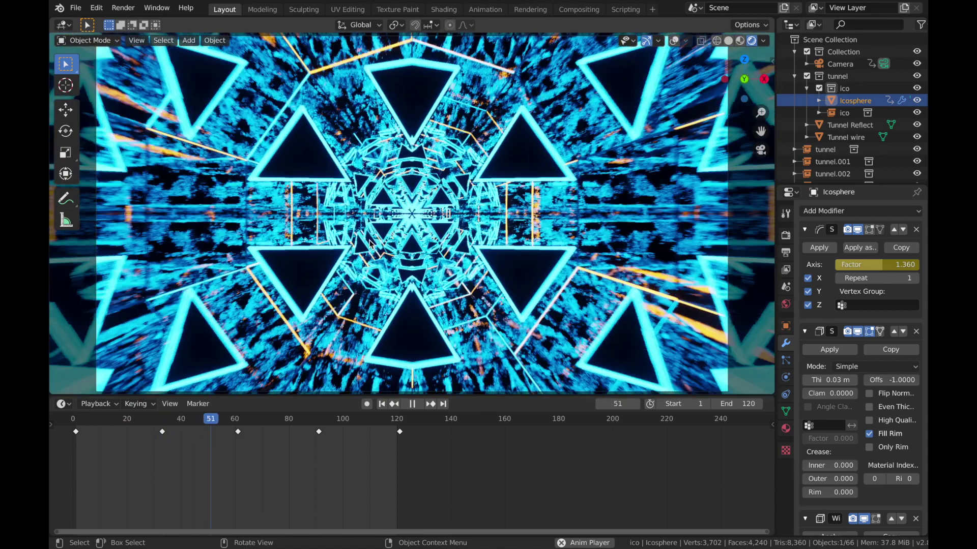
# Step: Set the icosphere's Wireframe modifier Thickness to 0.002 m
pyautogui.press('space')
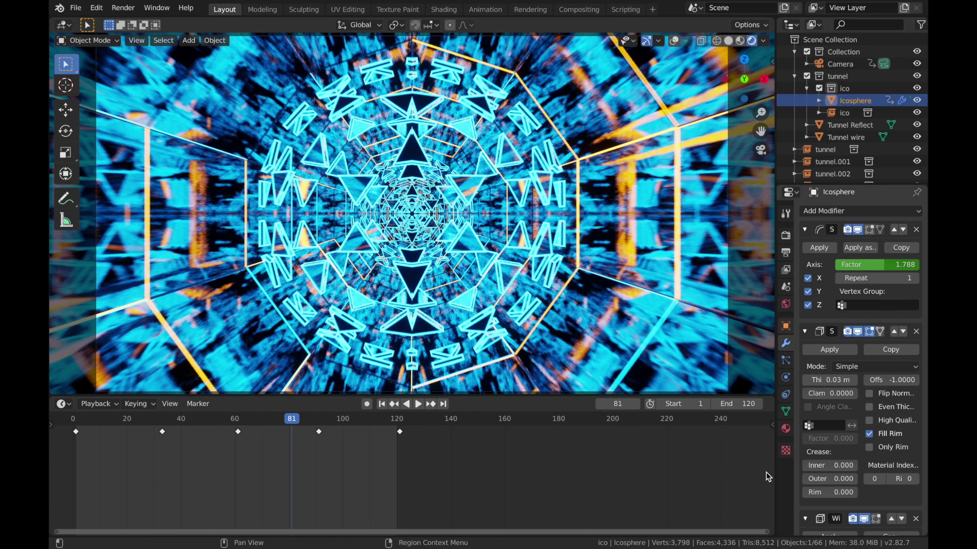
pyautogui.scroll(-4, 839, 371)
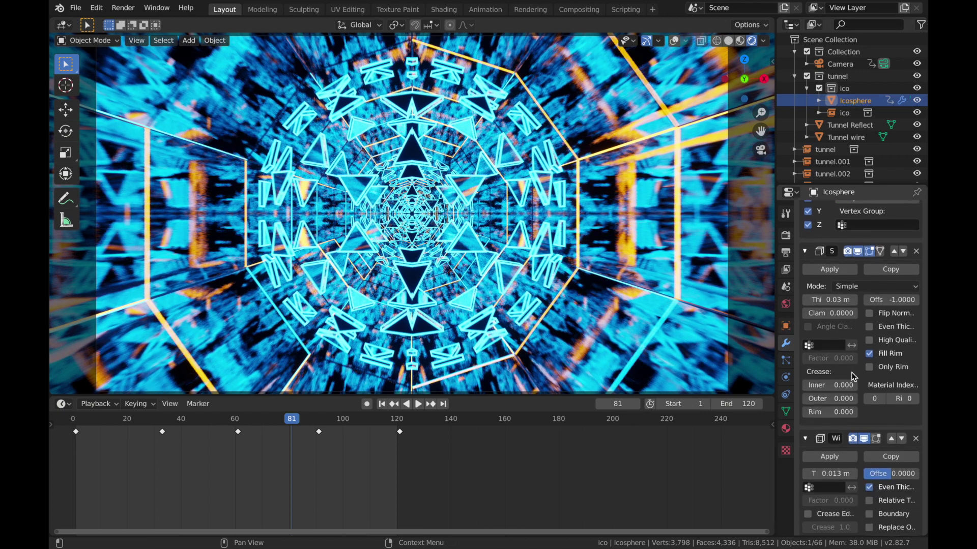
pyautogui.scroll(-3, 853, 377)
pyautogui.click(809, 397)
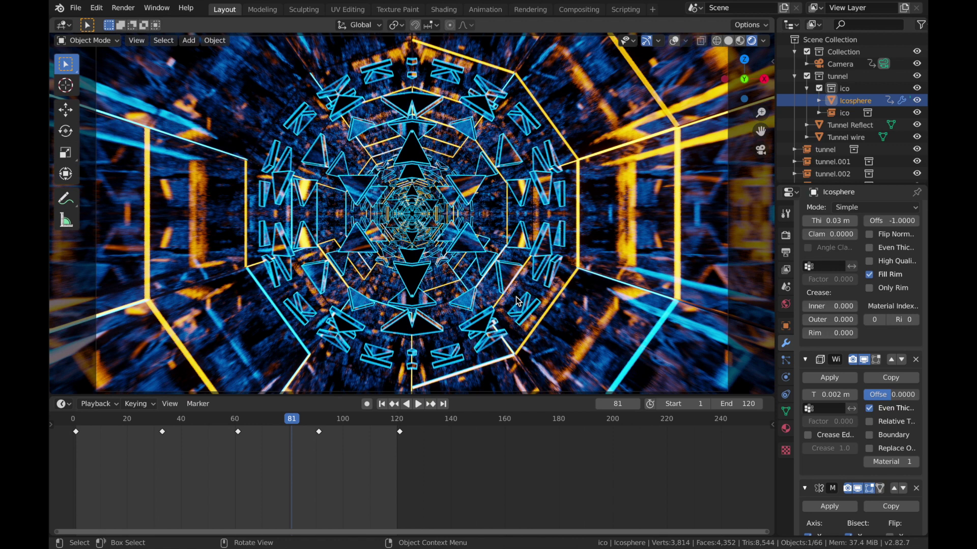
pyautogui.press('Left')
pyautogui.press('Left')
pyautogui.press('Left')
pyautogui.press('Left')
pyautogui.press('Left')
pyautogui.press('Left')
pyautogui.press('Left')
pyautogui.press('Left')
pyautogui.press('Left')
pyautogui.press('Left')
pyautogui.press('Left')
pyautogui.press('Left')
pyautogui.press('Left')
pyautogui.press('Left')
pyautogui.press('Left')
pyautogui.press('Left')
pyautogui.press('Left')
pyautogui.press('Left')
pyautogui.press('Left')
pyautogui.press('Left')
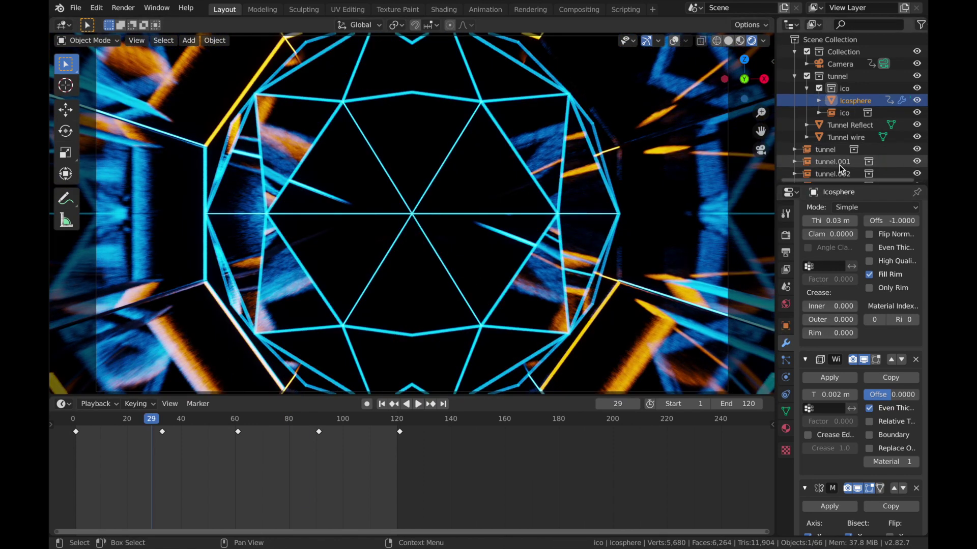
# Step: Select Tunnel wire's orange Material.003 and edit its Emission Strength value
pyautogui.scroll(-5, 840, 168)
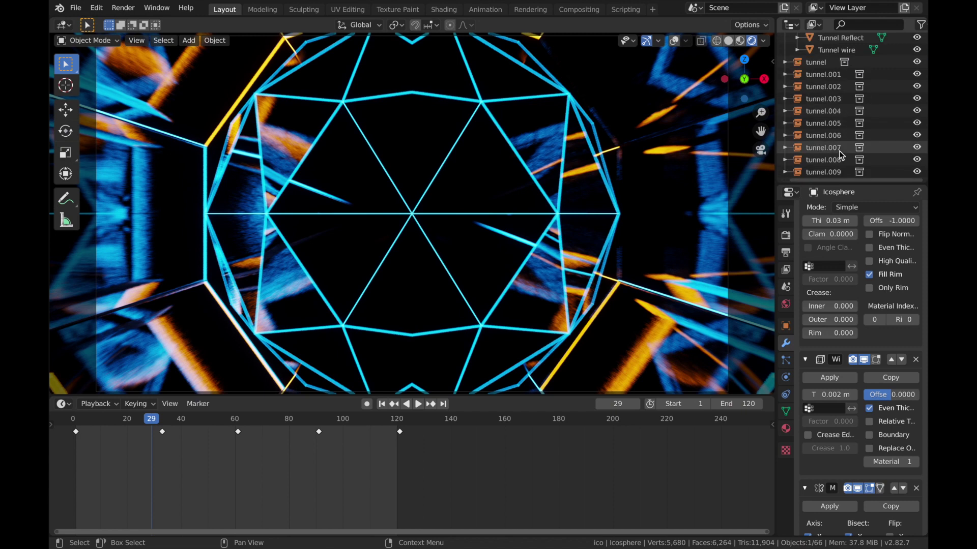
pyautogui.scroll(6, 840, 155)
pyautogui.scroll(-3, 840, 155)
pyautogui.scroll(-2, 840, 155)
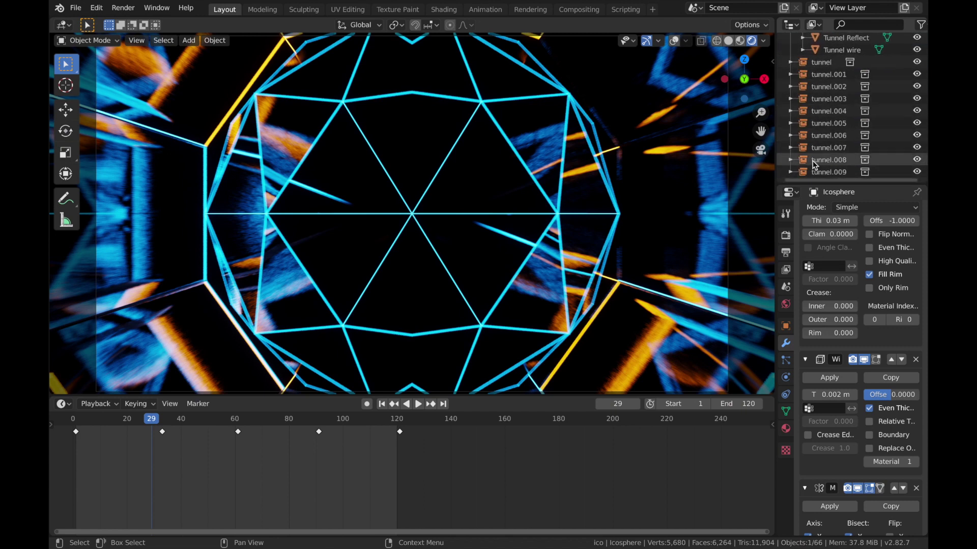
pyautogui.scroll(2, 828, 74)
pyautogui.click(829, 74)
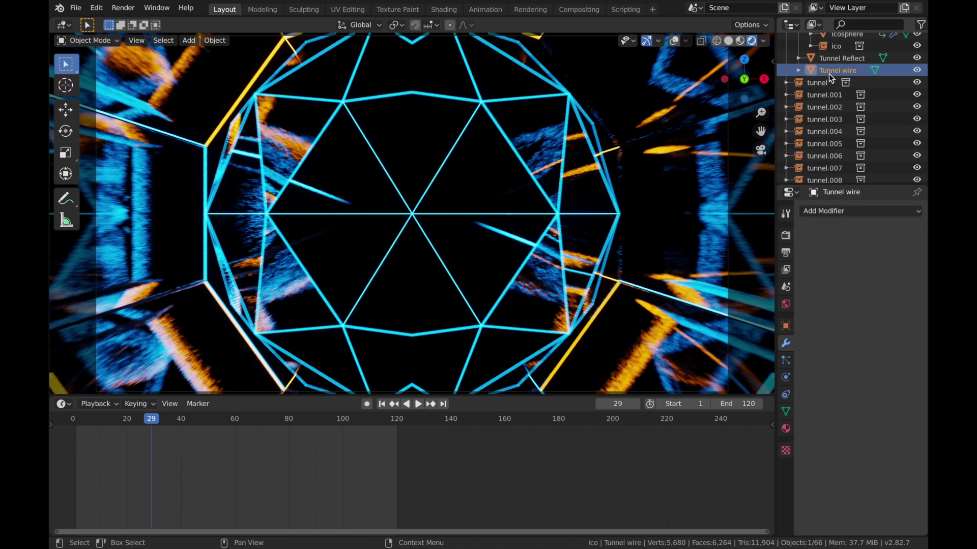
pyautogui.click(785, 431)
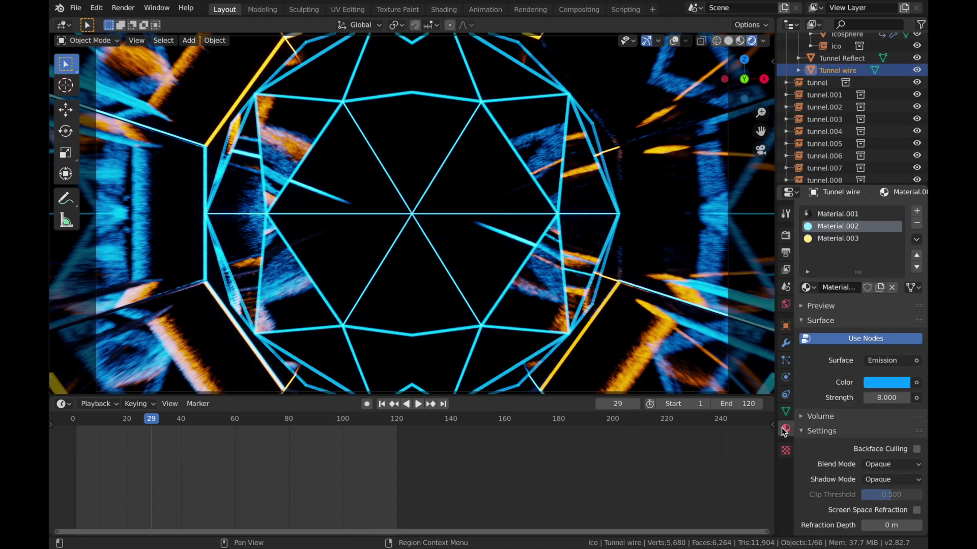
pyautogui.click(848, 239)
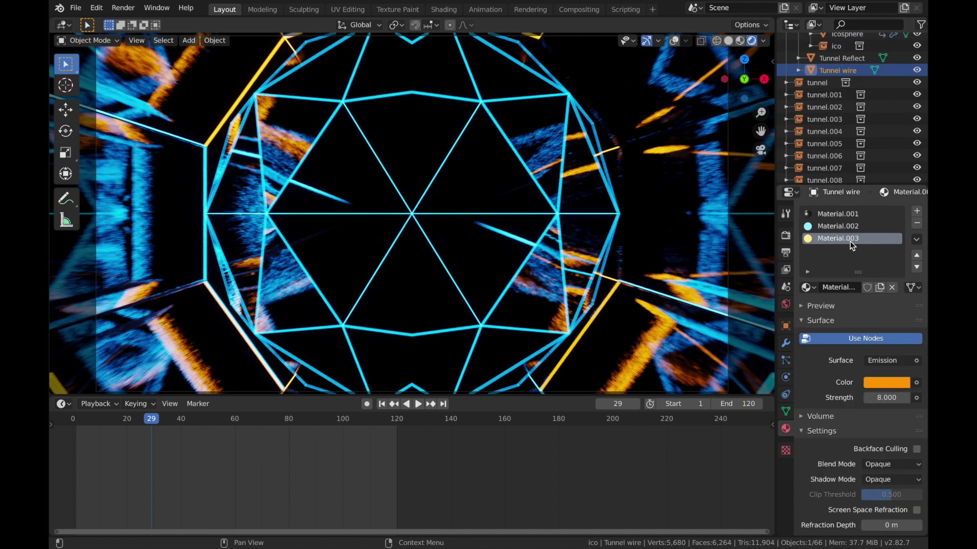
pyautogui.click(894, 397)
pyautogui.click(893, 397)
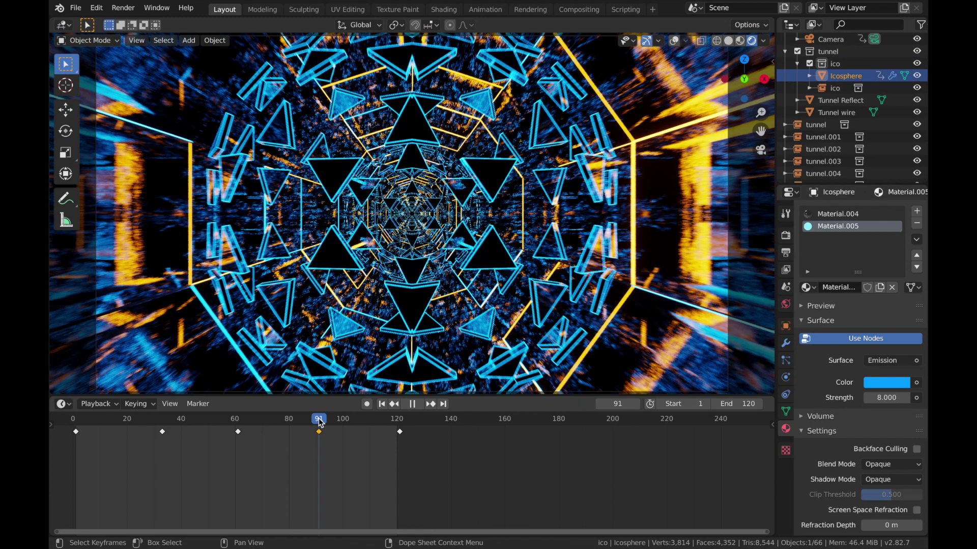
pyautogui.press('space')
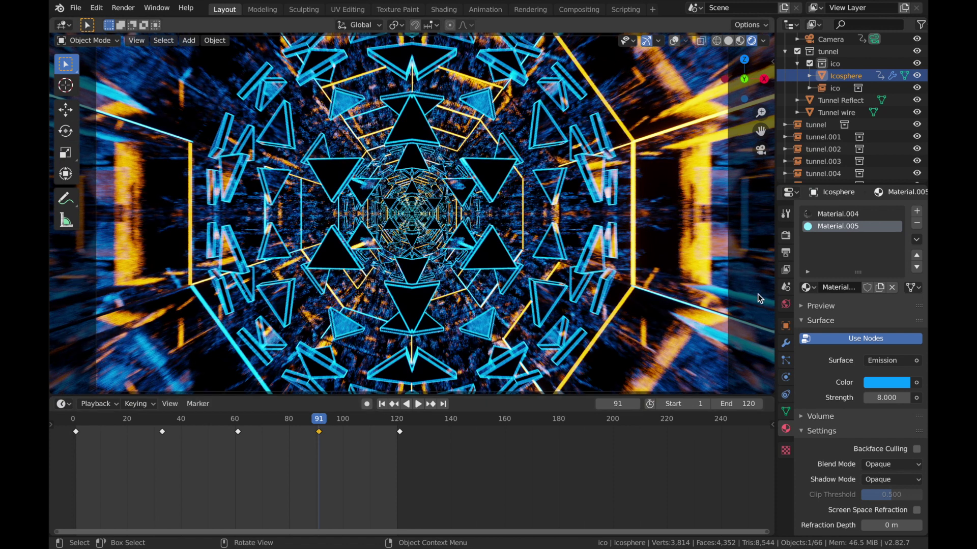
# Step: Set the Simple Deform Factor to 1.947, keyframe it on frame 91, and play
pyautogui.click(786, 343)
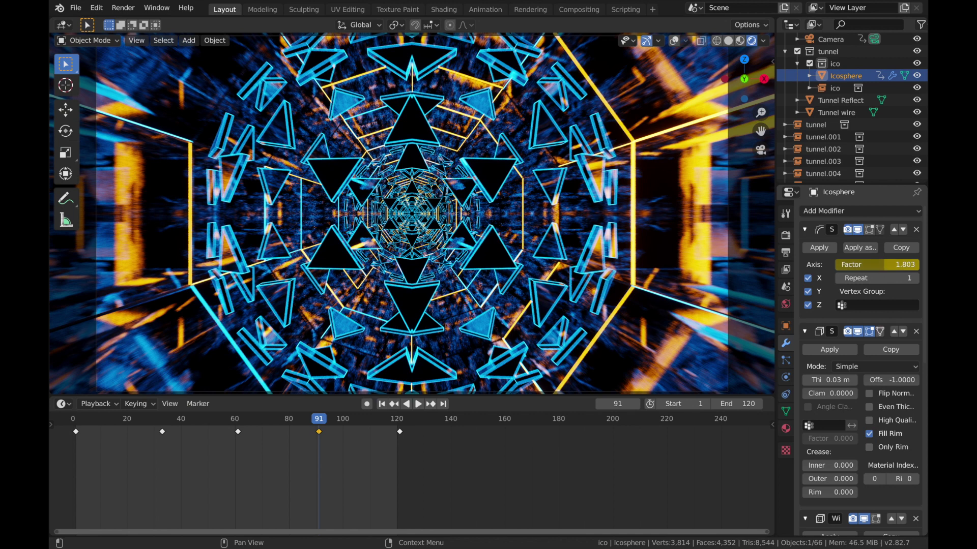
pyautogui.moveTo(877, 264); pyautogui.dragTo(900, 264)
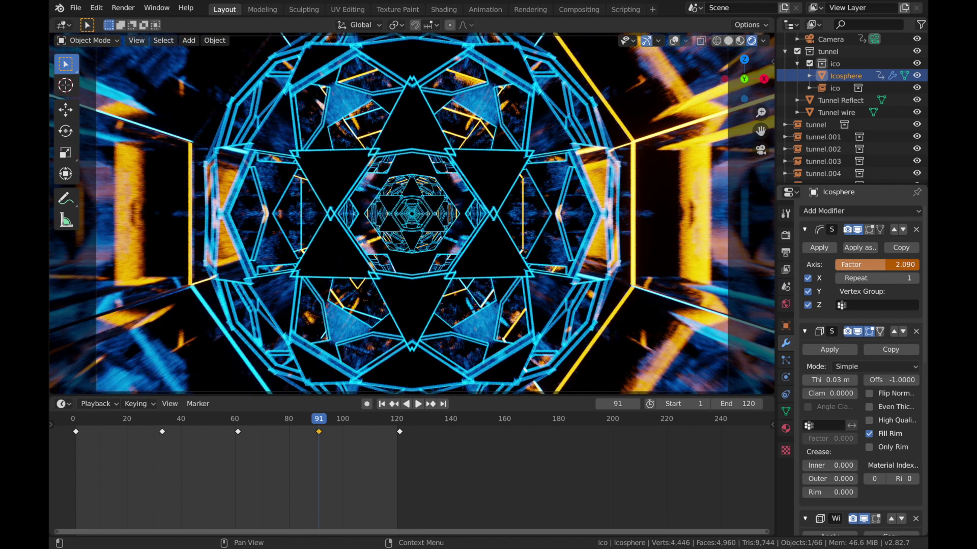
pyautogui.moveTo(900, 264); pyautogui.dragTo(888, 265)
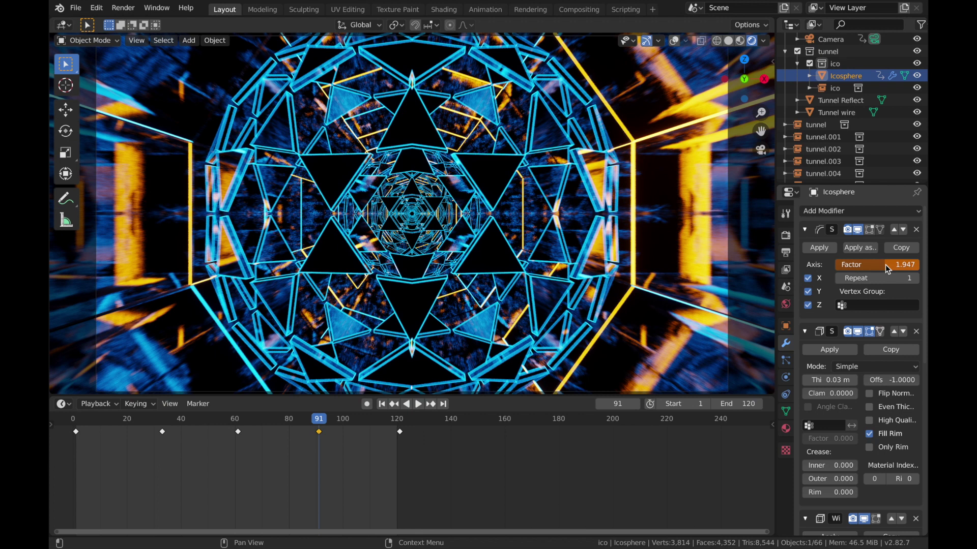
pyautogui.press('i')
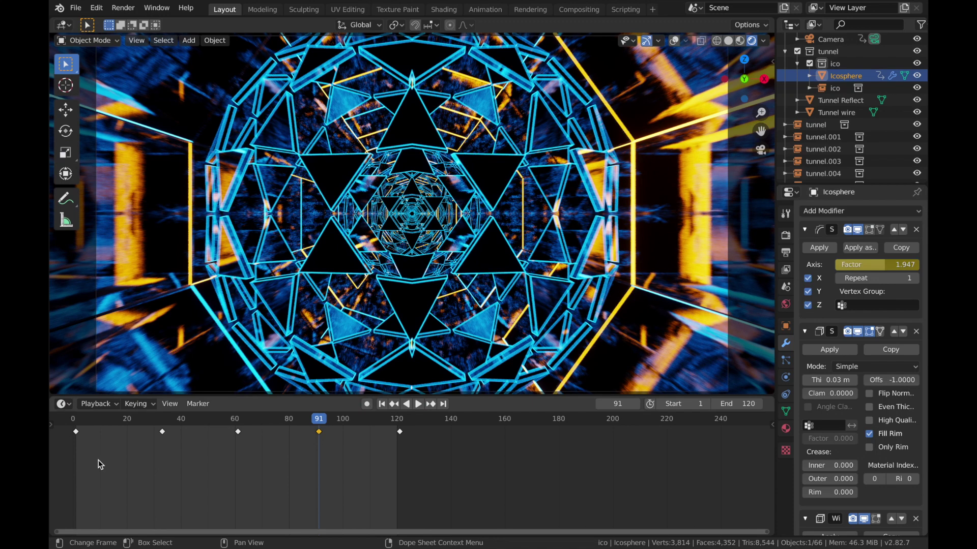
pyautogui.press('space')
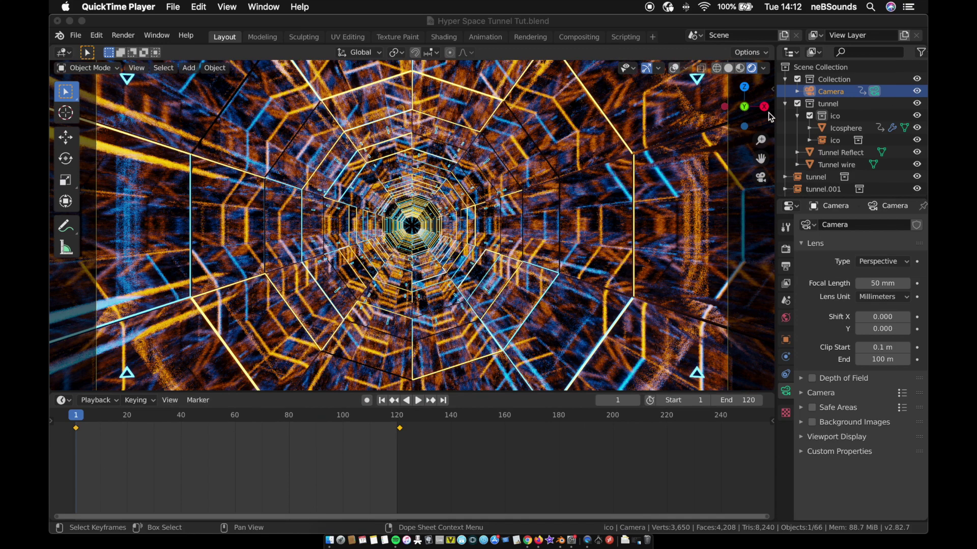
# Step: Lower the Camera's focal length from 50 mm to 28 mm, preview the flythrough, and return to frame one
pyautogui.click(838, 105)
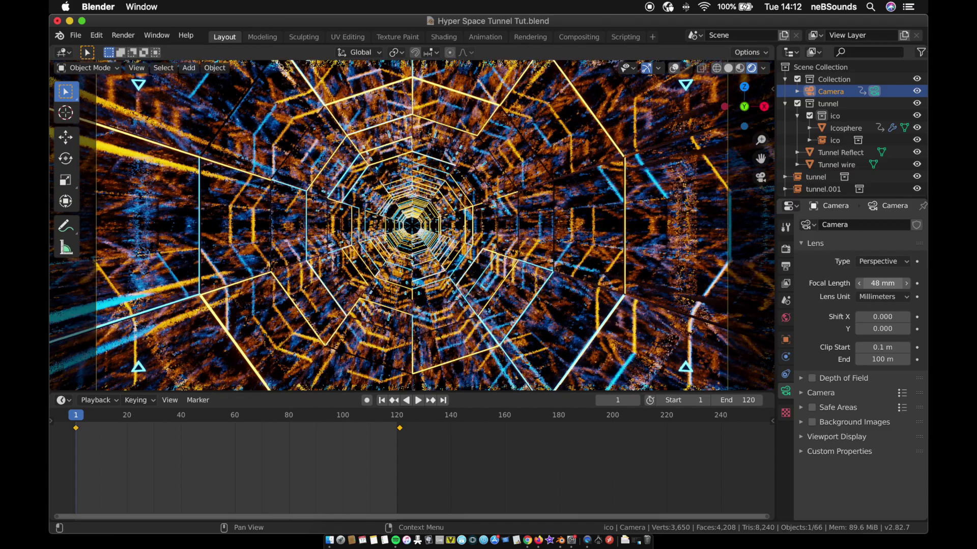
pyautogui.moveTo(882, 284); pyautogui.dragTo(852, 284)
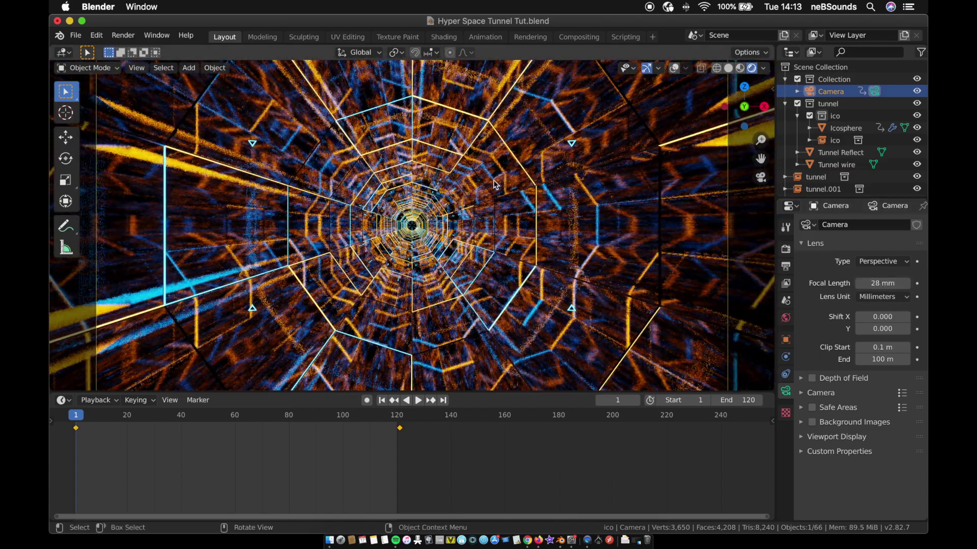
pyautogui.press('space')
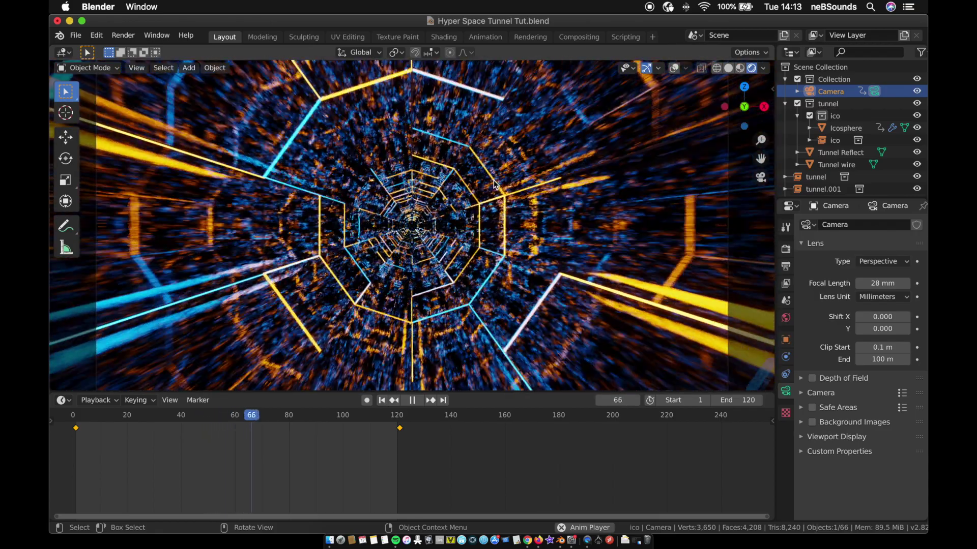
pyautogui.press('space')
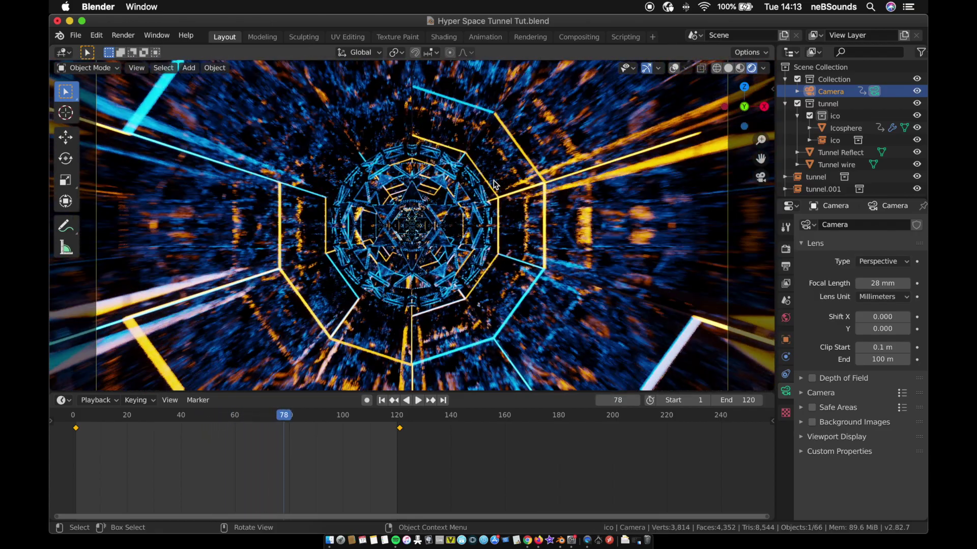
pyautogui.click(382, 400)
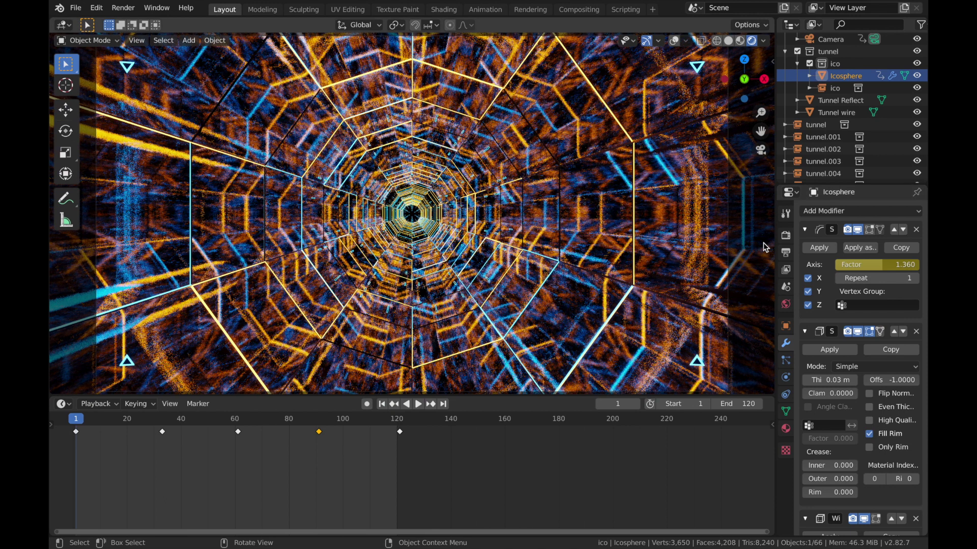
# Step: Point the render output path to Blender Renders/2020/03 Mar with file name 'Hyper Space Tunnel'
pyautogui.click(785, 235)
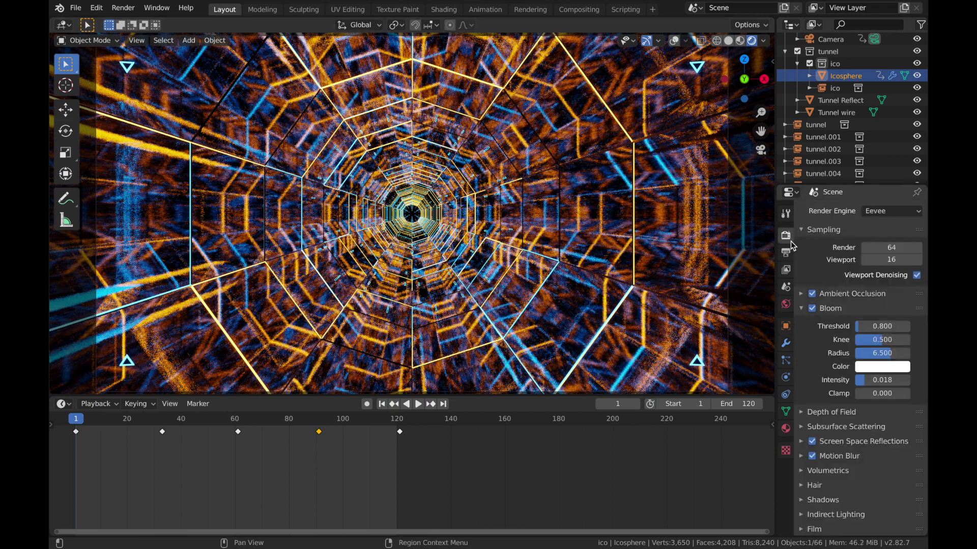
pyautogui.click(783, 253)
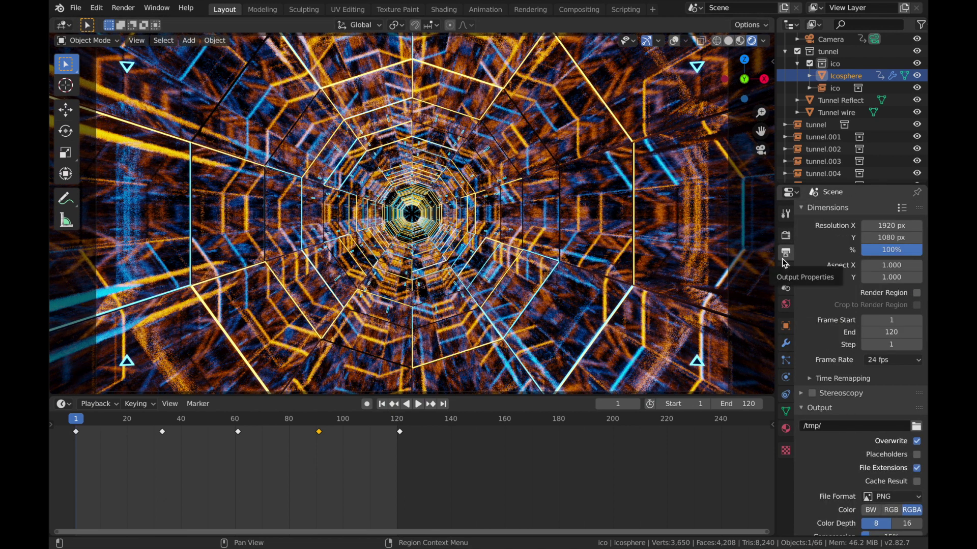
pyautogui.click(916, 427)
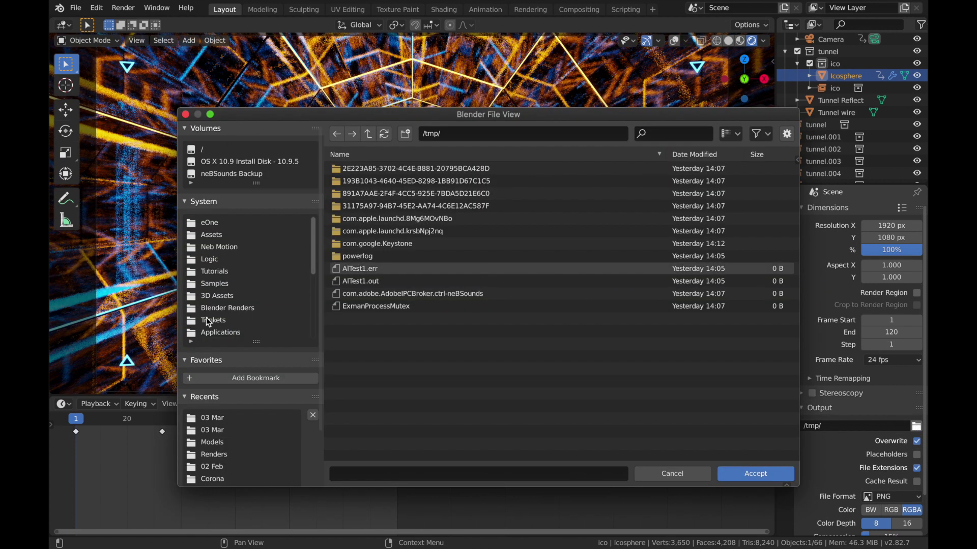
pyautogui.click(219, 308)
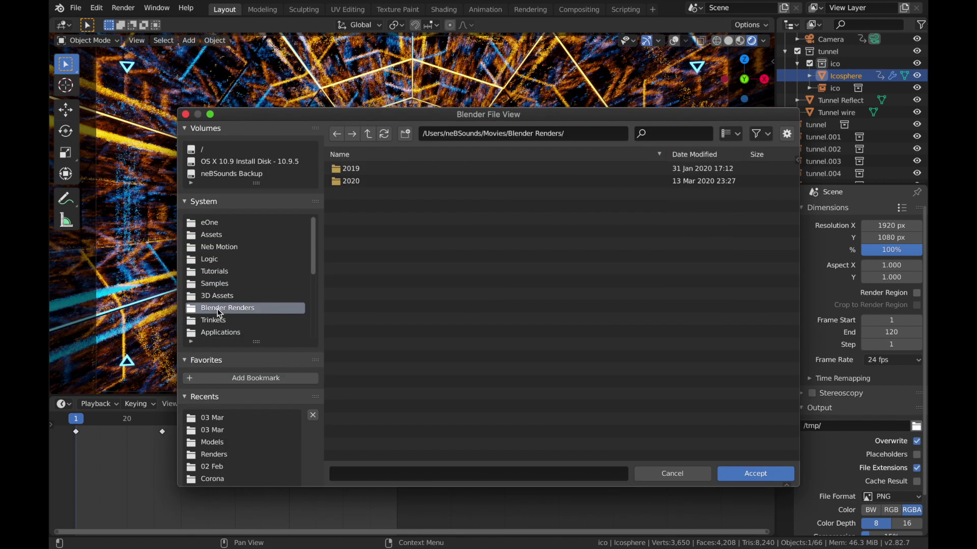
pyautogui.doubleClick(343, 182)
pyautogui.doubleClick(356, 194)
pyautogui.click(378, 474)
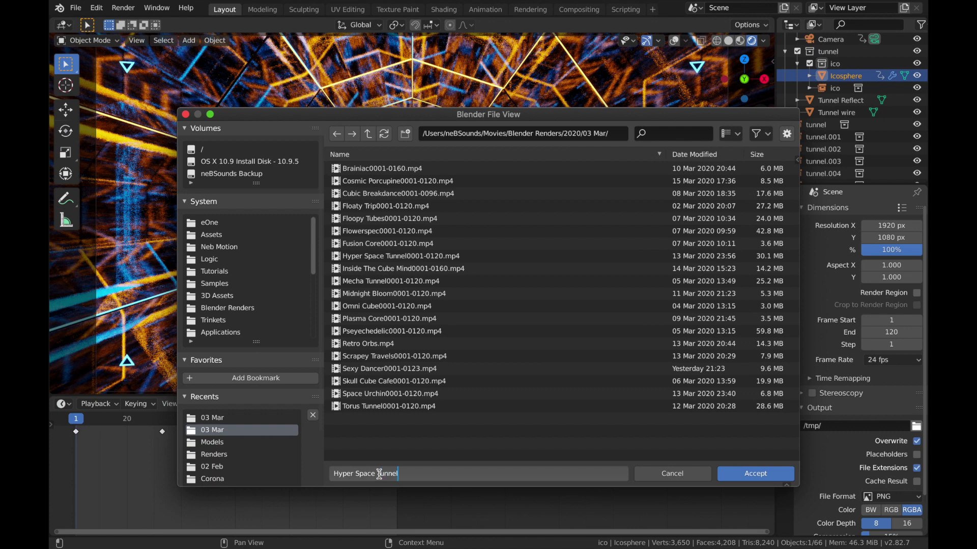
pyautogui.write('Hyper Space Tunnel')
pyautogui.press('Return')
pyautogui.click(886, 493)
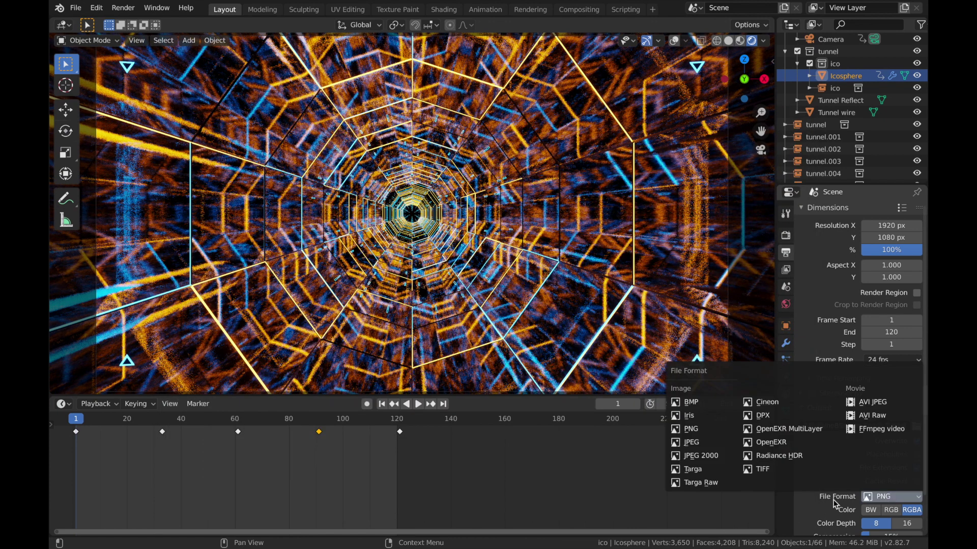
# Step: Set the output file format to FFmpeg video with an MPEG-4 container
pyautogui.click(883, 498)
pyautogui.click(886, 497)
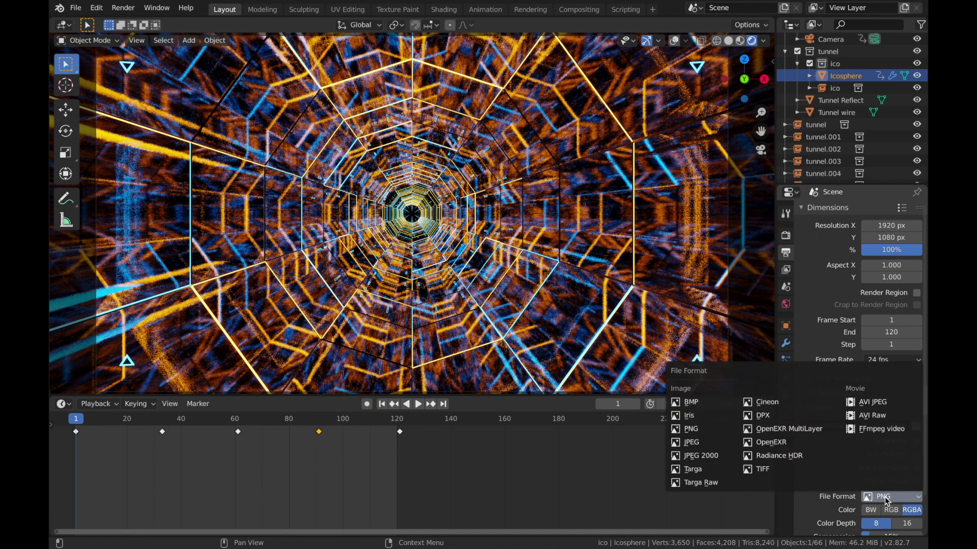
pyautogui.click(866, 428)
pyautogui.click(827, 528)
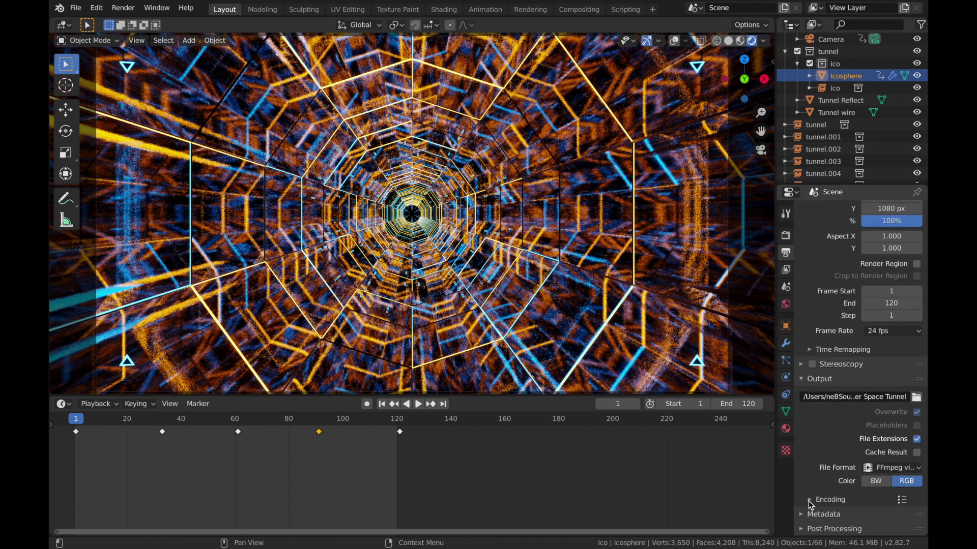
pyautogui.scroll(-4, 821, 486)
pyautogui.click(887, 472)
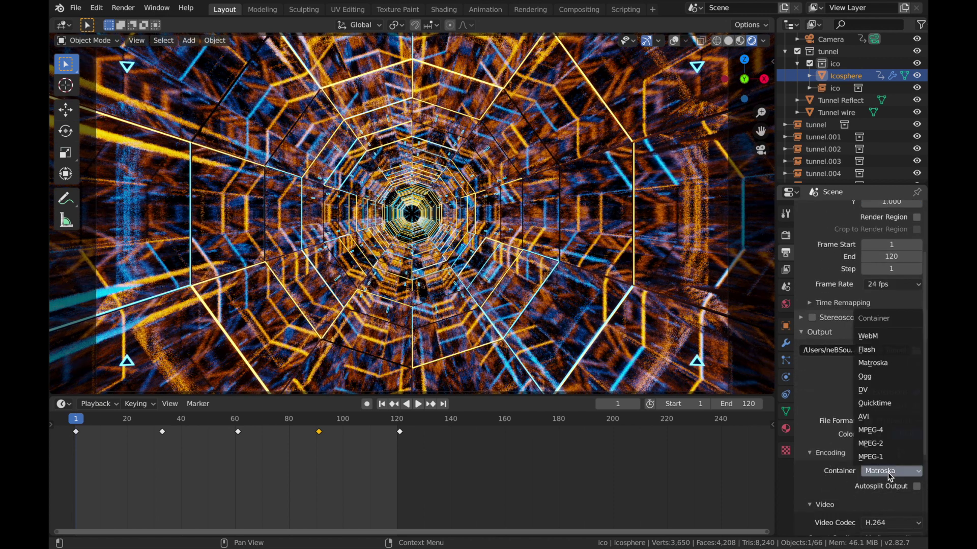
pyautogui.click(879, 432)
# Step: Set the encoding output quality to Perceptually Lossless
pyautogui.scroll(-5, 834, 462)
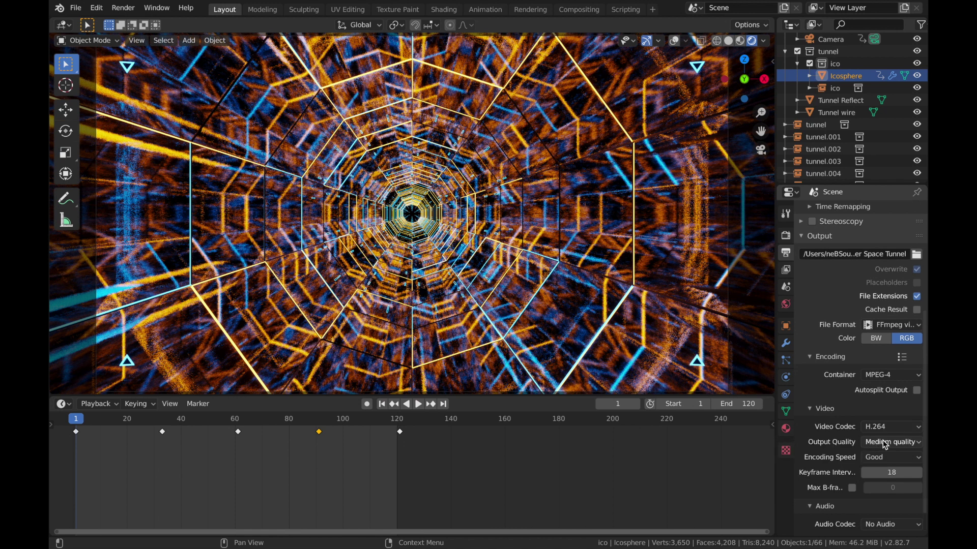
pyautogui.click(883, 441)
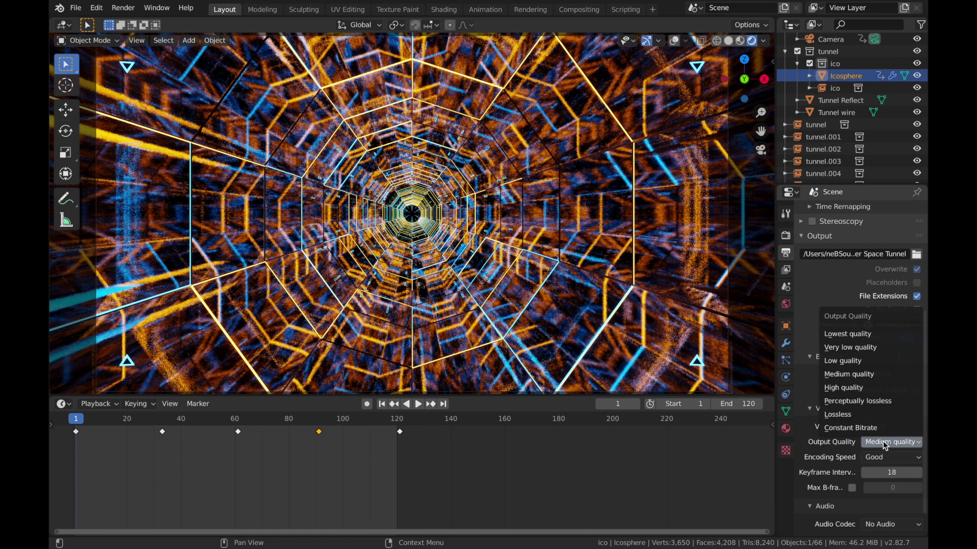
pyautogui.click(868, 401)
pyautogui.scroll(-2, 865, 406)
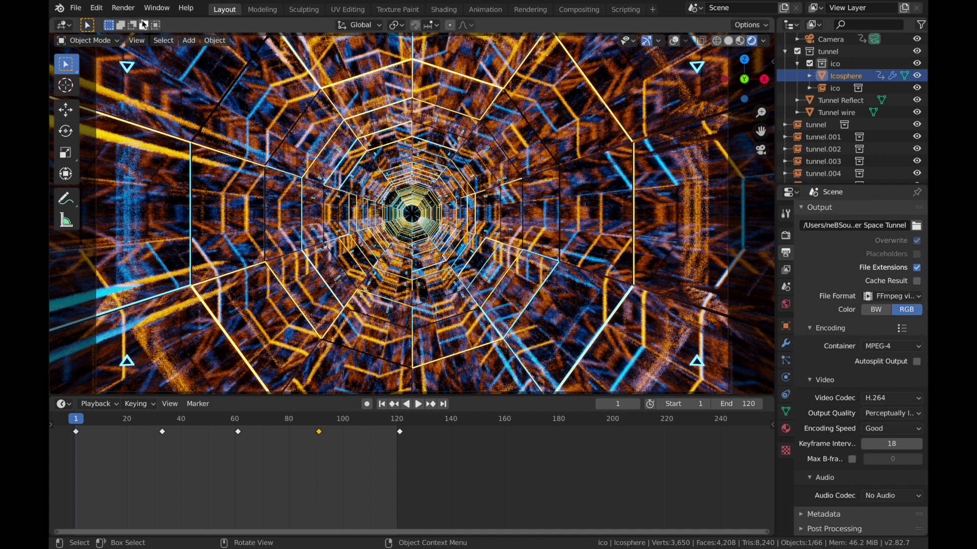
pyautogui.click(123, 8)
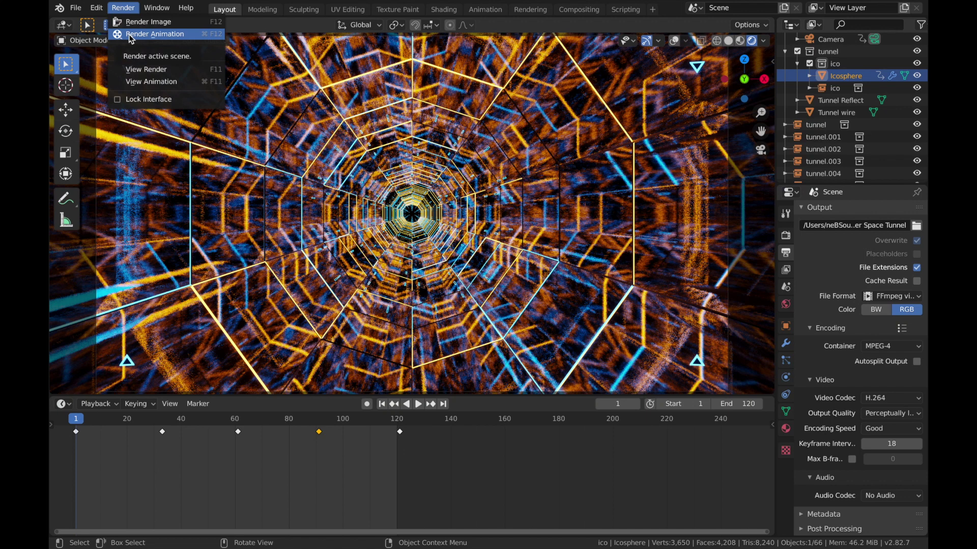
# Step: Render the full tunnel animation with Render Animation
pyautogui.click(148, 99)
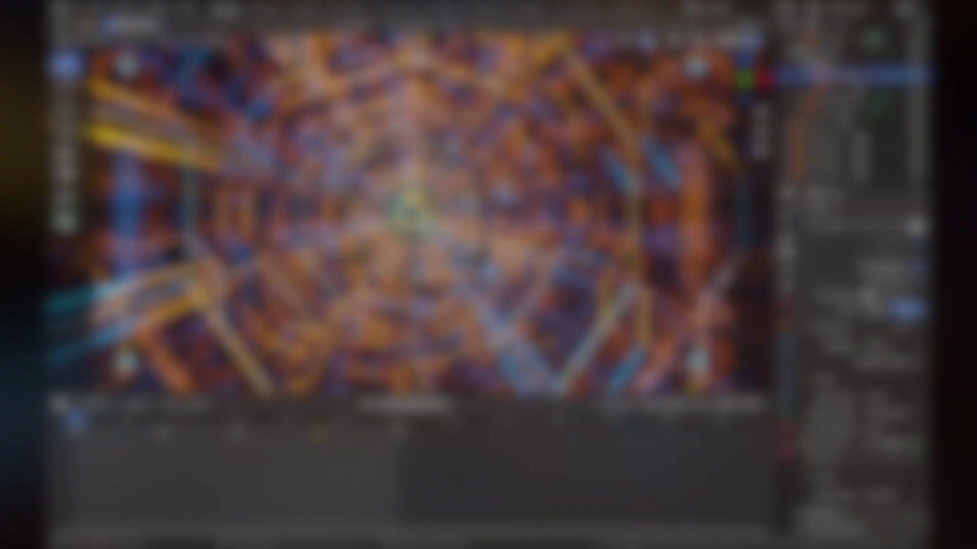